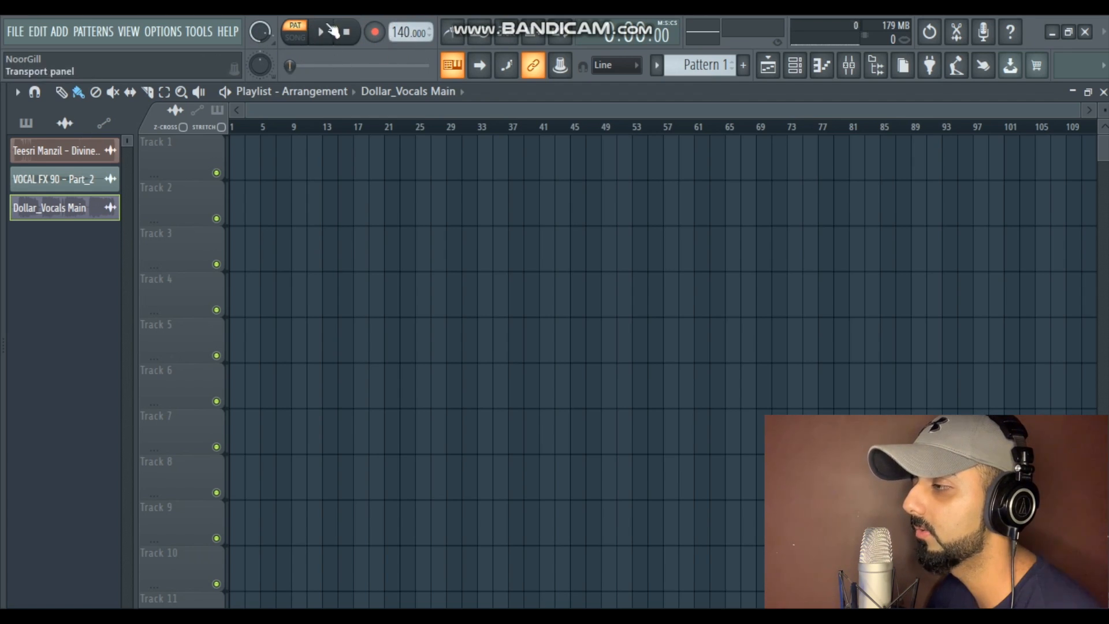
Switch the transport's playback from pattern mode to song mode.
left_click_drag(254, 30, 255, 38)
right_click(254, 31)
left_click(265, 38)
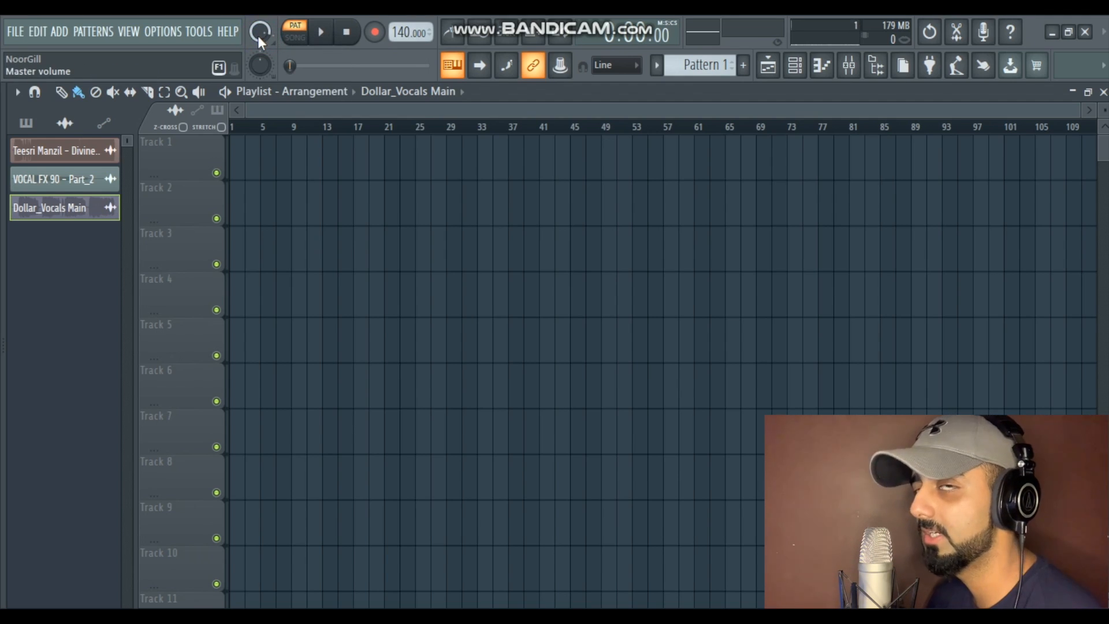
left_click(302, 39)
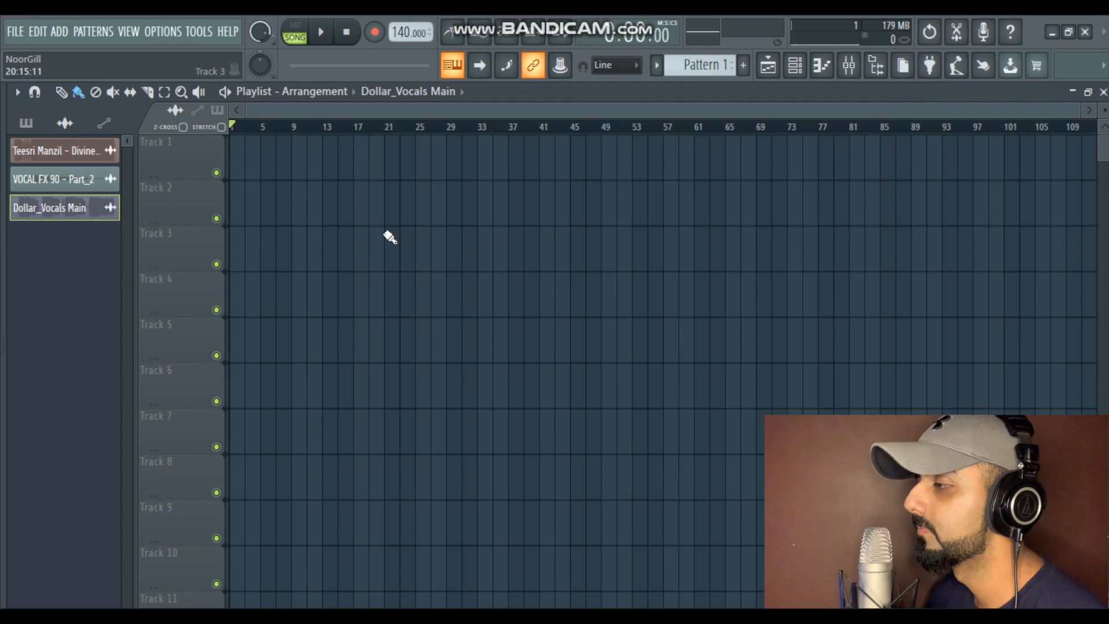
Look through the sample browser's folders, including the files in the Sidhu Moosewala folder, and hide the browser.
mouse_move(3, 340)
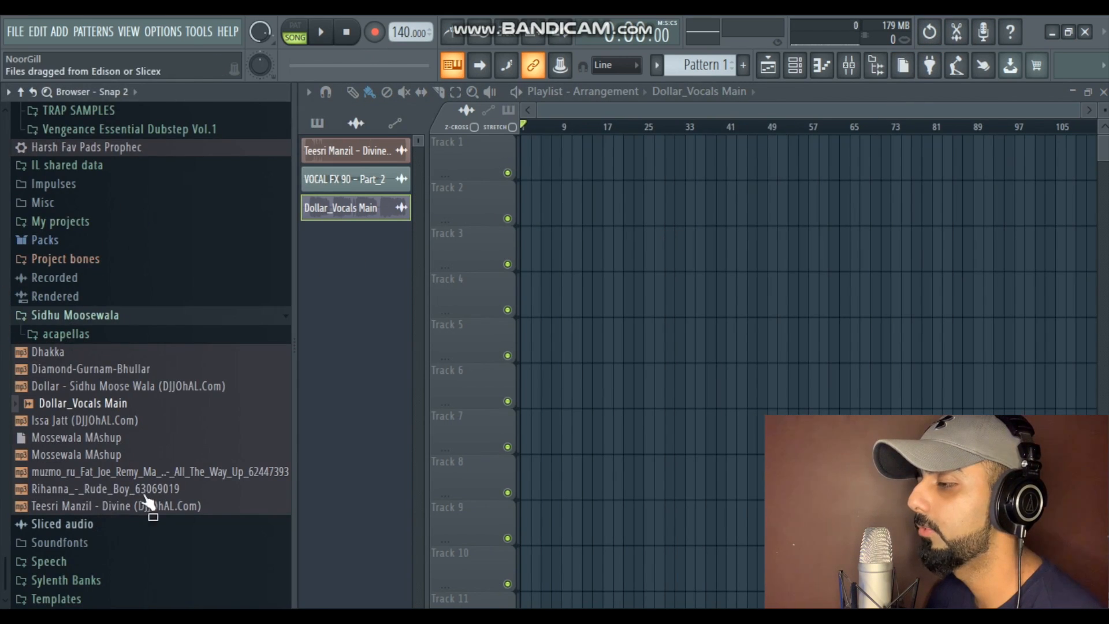
scroll(173, 358, "up", 10)
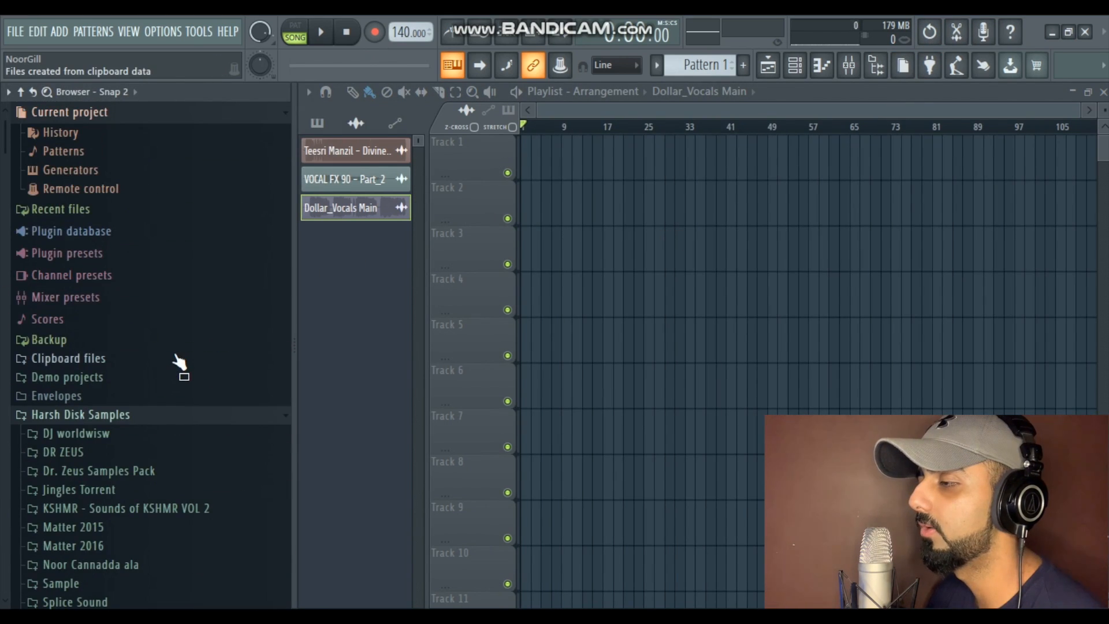
scroll(178, 361, "down", 10)
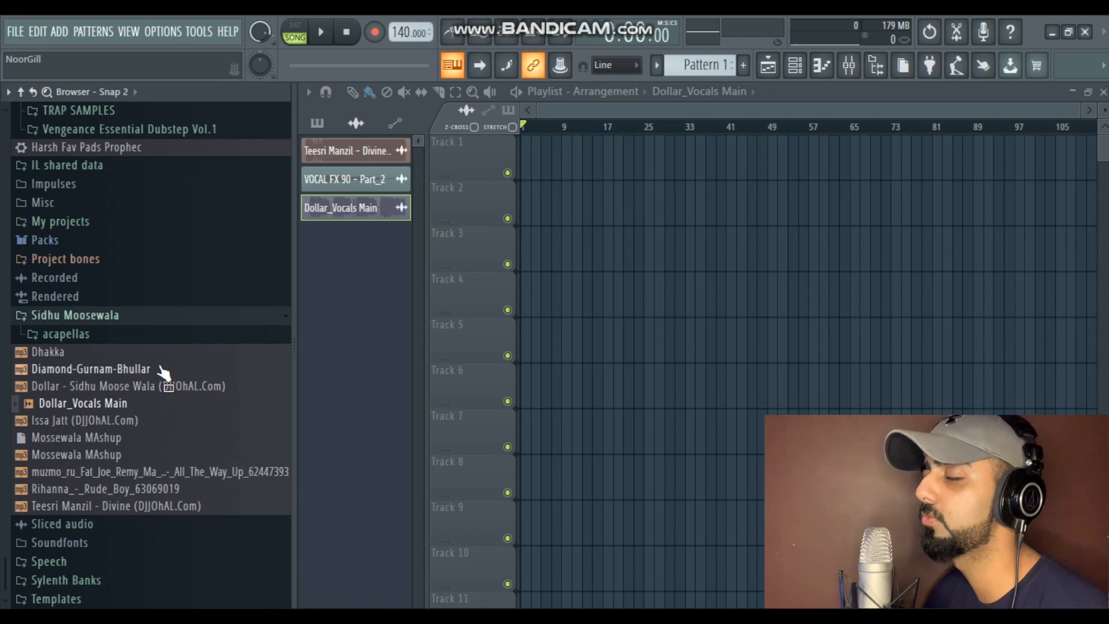
key("alt+F8")
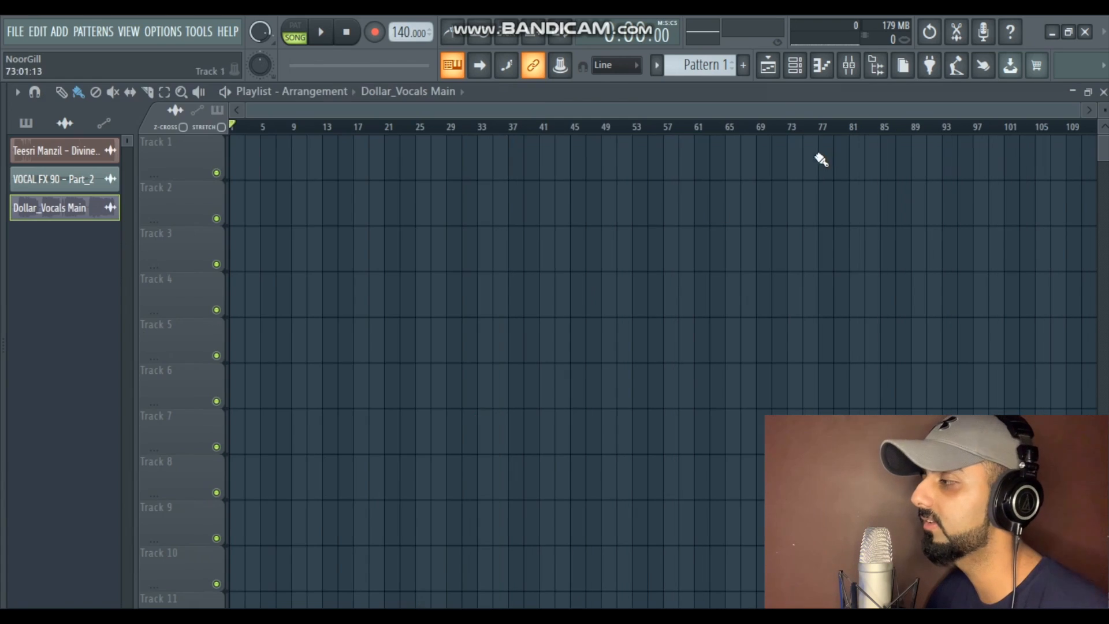
Bring the Sidhu Moosewala folder from the desktop into FL Studio's sample browser.
left_click(1053, 31)
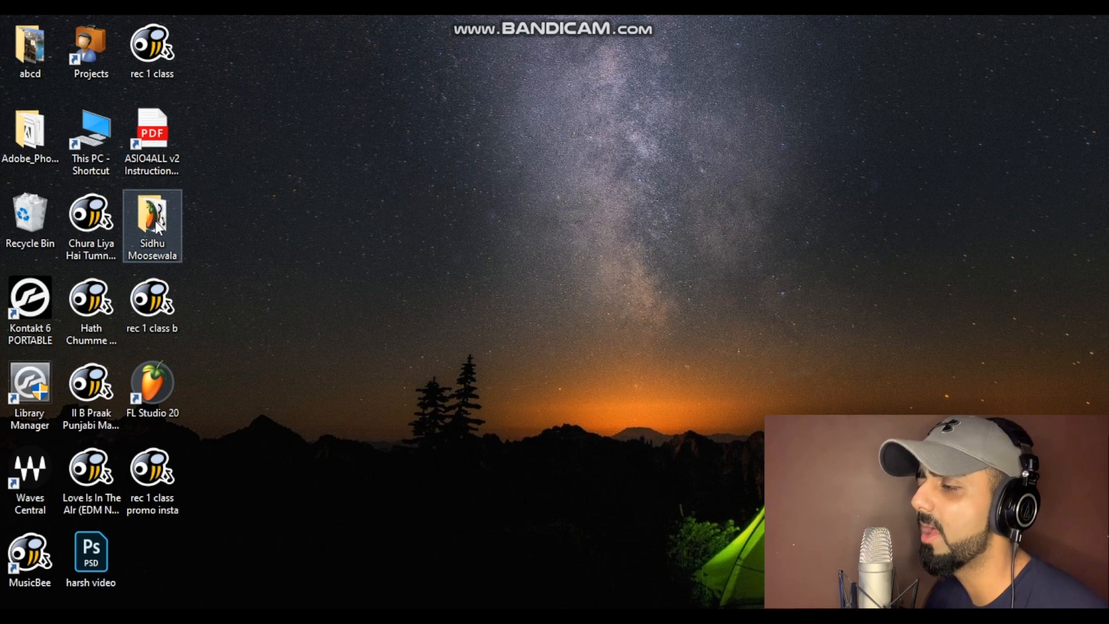
left_click_drag(154, 220, 438, 282)
left_click_drag(63, 363, 25, 372)
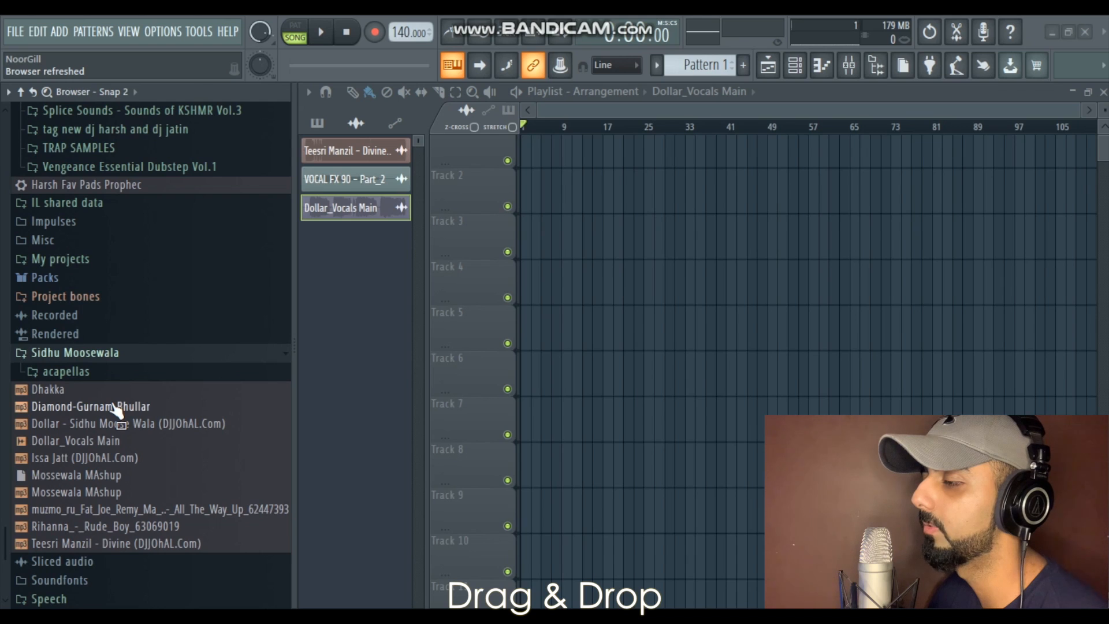
Expand the Sidhu Moosewala folder and place the Dollar_Vocals Main sample on Track 3 at bar 2.
left_click(104, 351)
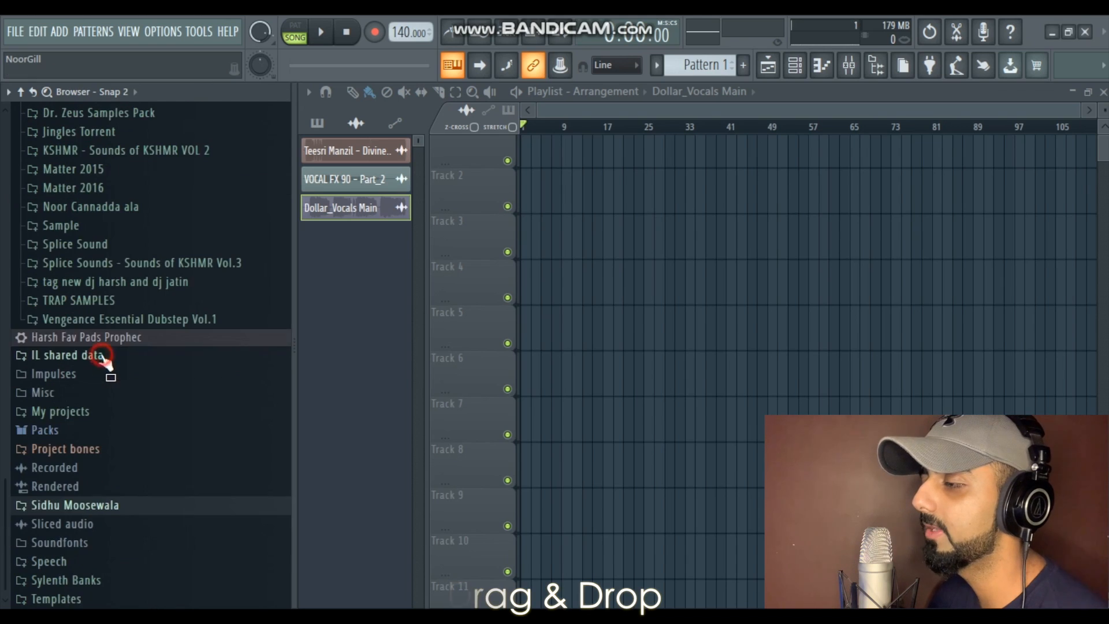
left_click(124, 509)
left_click(132, 508)
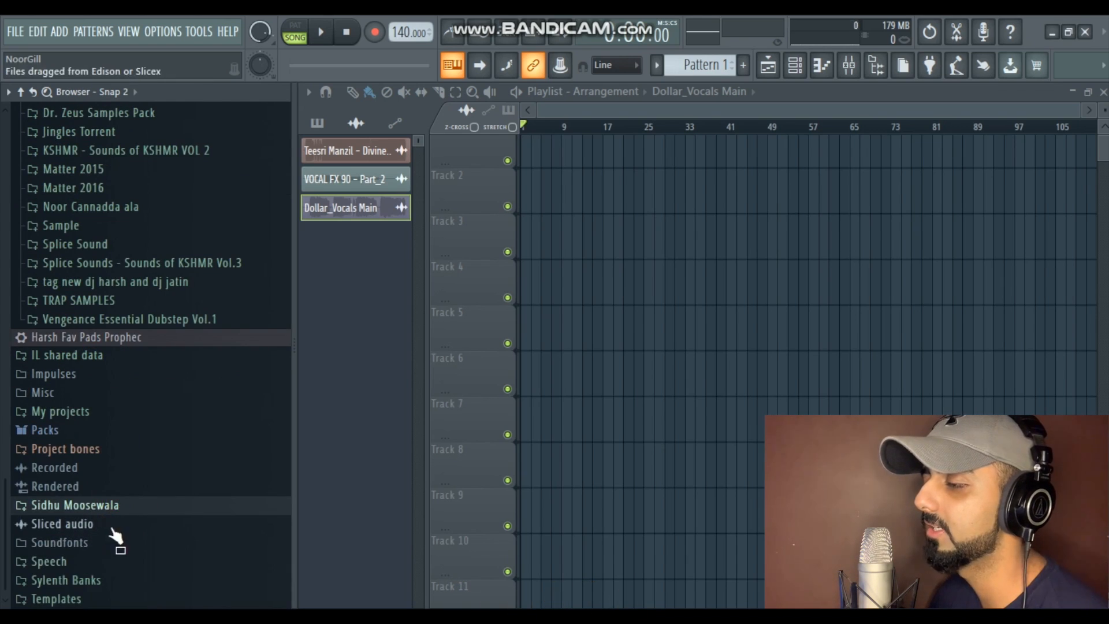
left_click(110, 506)
left_click_drag(137, 425, 239, 225)
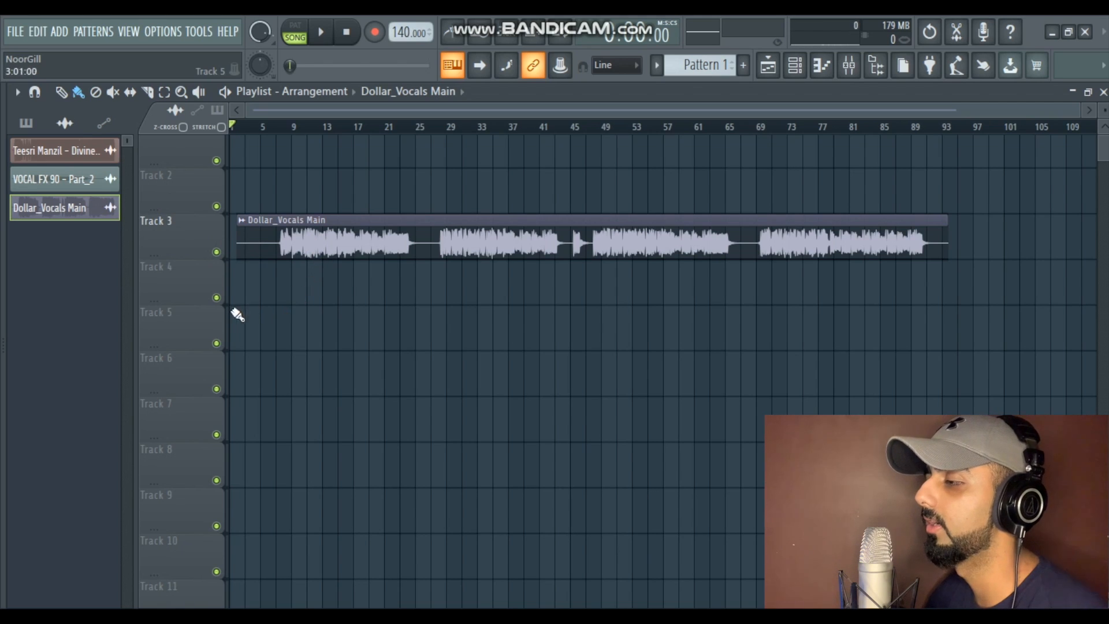
Trim the leading silence off the Dollar_Vocals Main clip and move the clip to the start of bar 1 on Track 3.
scroll(215, 298, "up", 4)
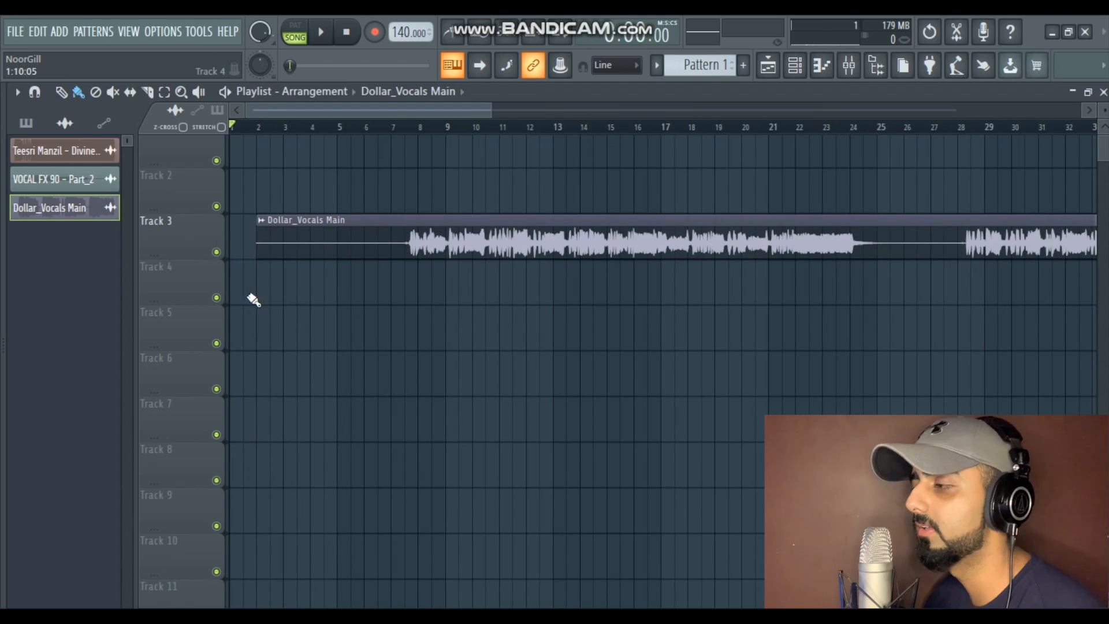
scroll(347, 258, "down", 3)
left_click(314, 125)
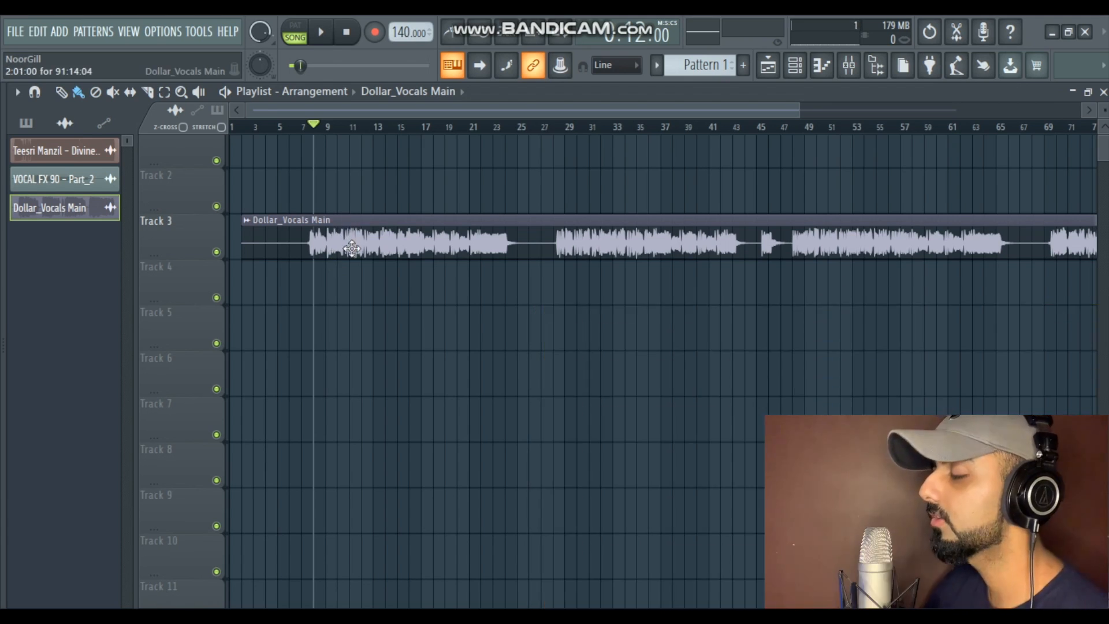
scroll(260, 270, "up", 3)
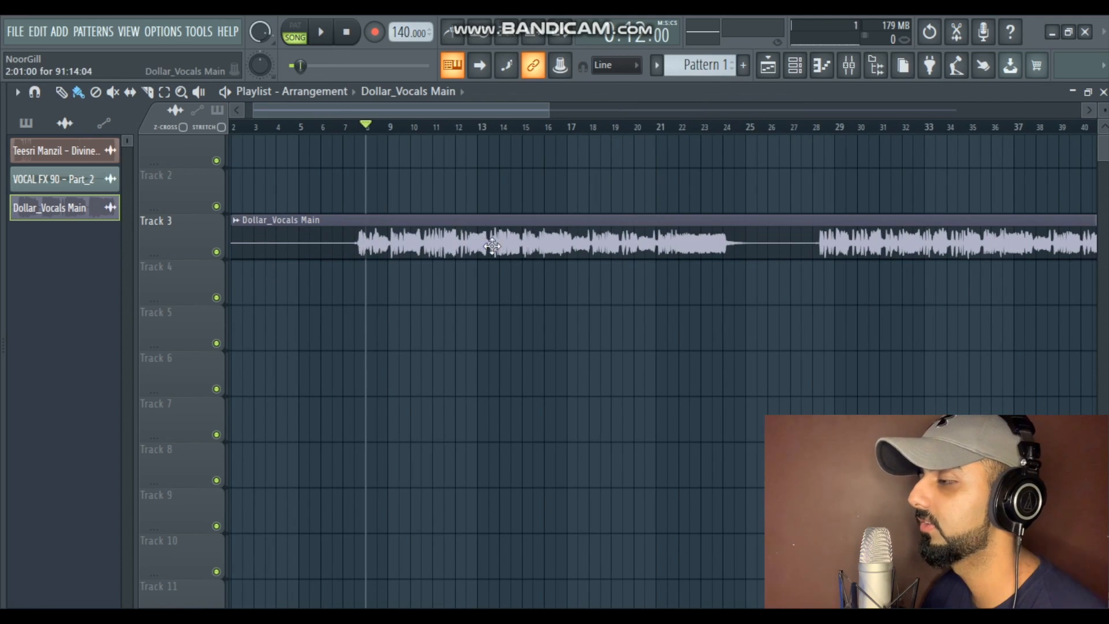
scroll(382, 283, "down", 3)
left_click_drag(243, 244, 255, 268)
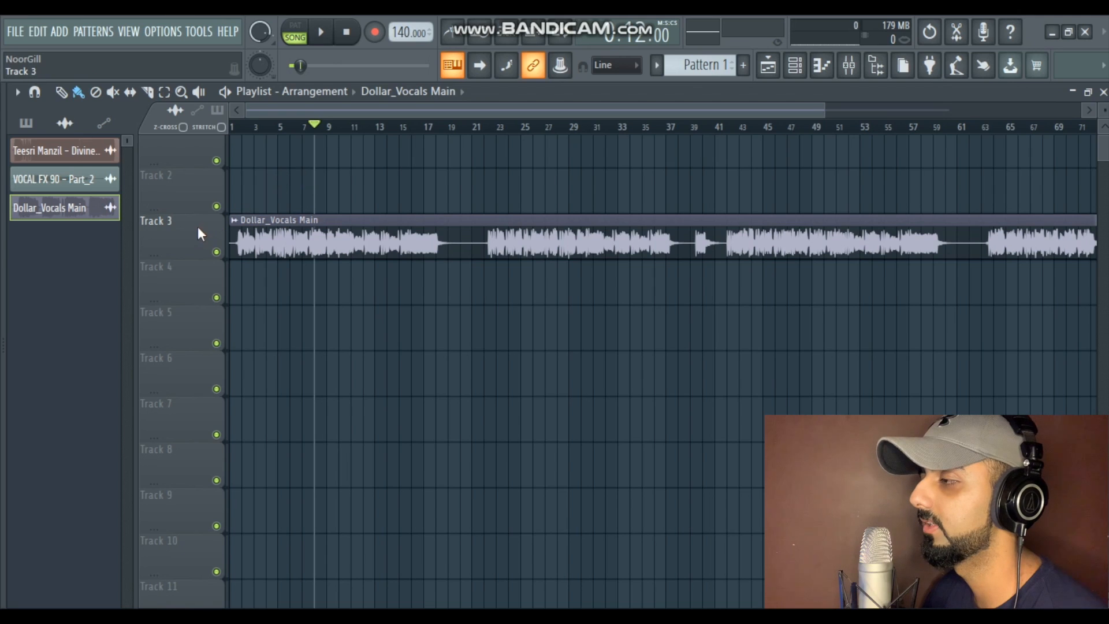
Try slicing the Dollar_Vocals Main clip midway through bar 7 and deleting the part after the cut, and undo both edits.
scroll(198, 230, "up", 2)
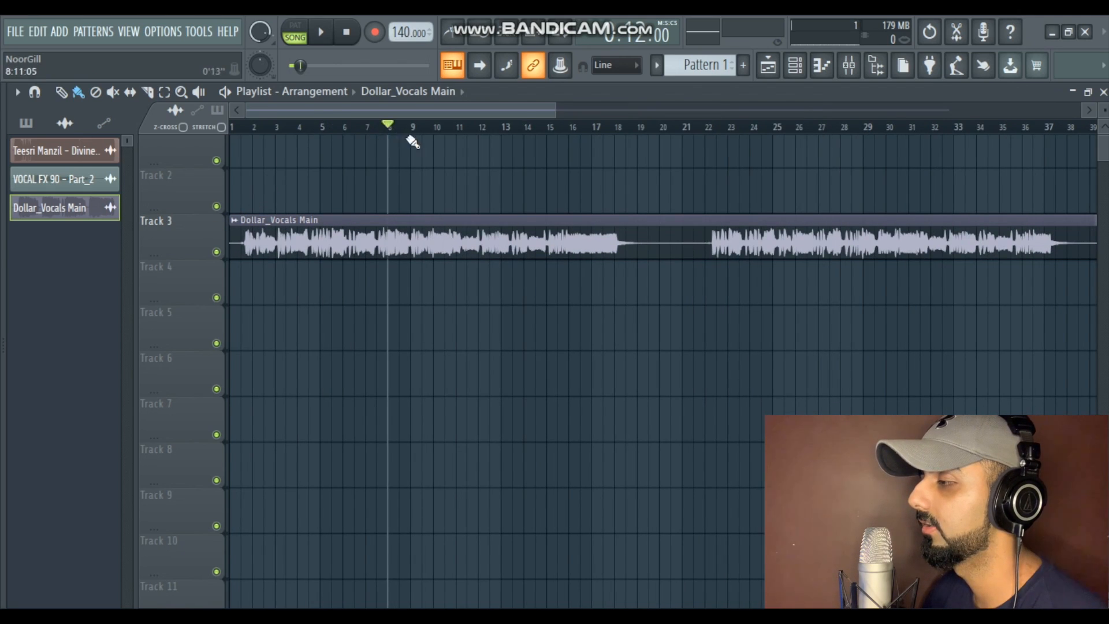
left_click_drag(404, 129, 376, 125)
left_click(148, 92)
left_click(381, 220)
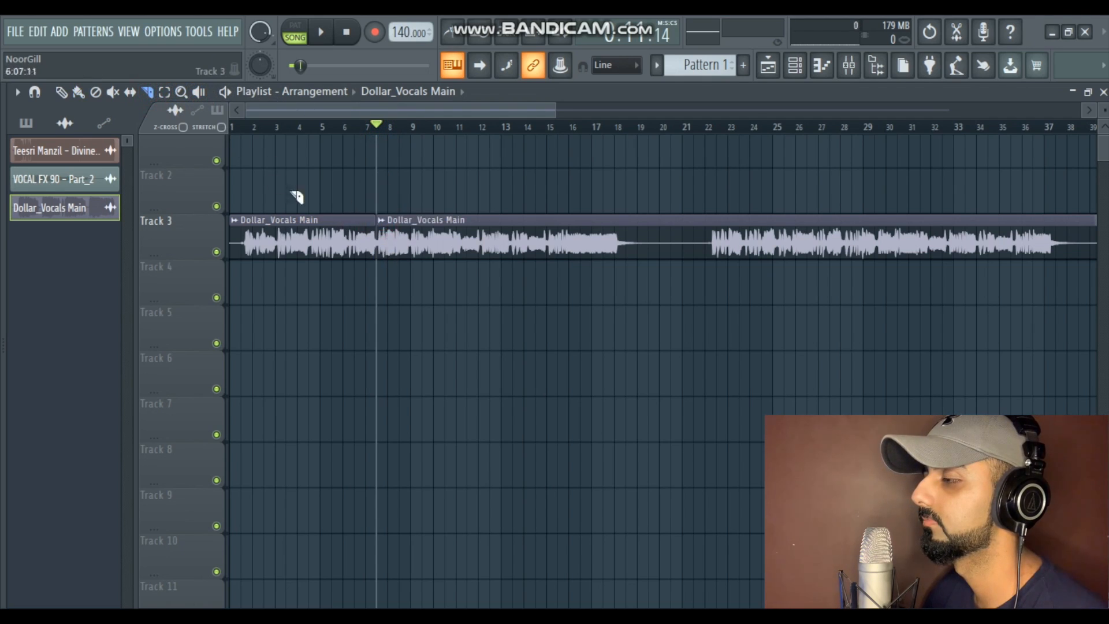
left_click(79, 92)
left_click(454, 242)
scroll(364, 266, "up", 2)
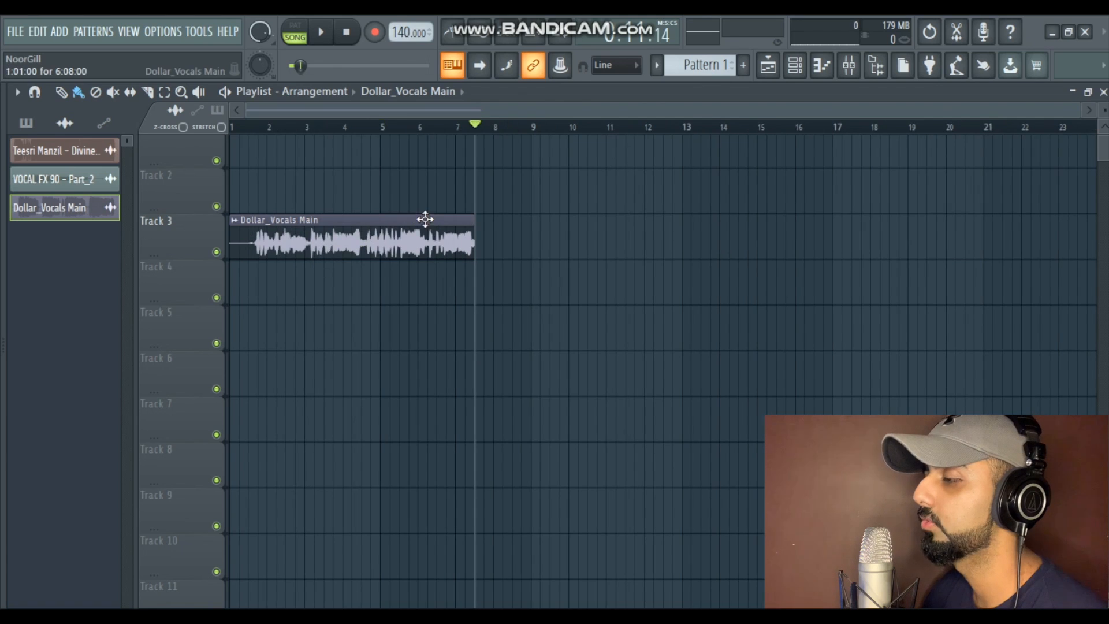
key("ctrl+z")
key("ctrl+z")
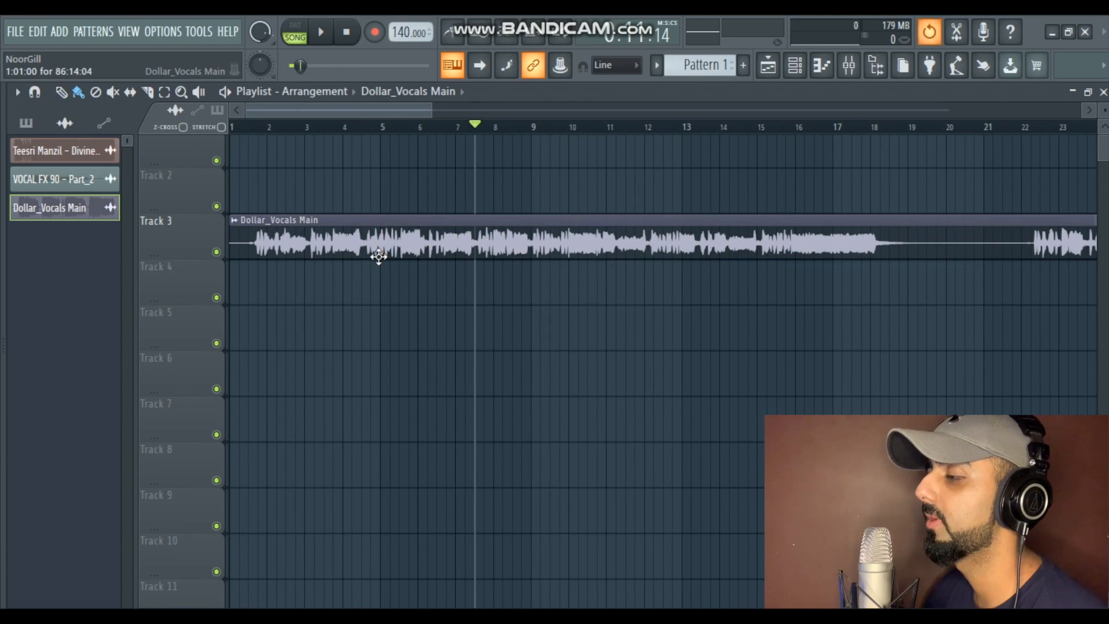
Shorten the end of the Dollar_Vocals Main clip to the playhead midway through bar 7.
scroll(378, 254, "down", 5)
left_click_drag(958, 232, 297, 290)
scroll(216, 286, "up", 5)
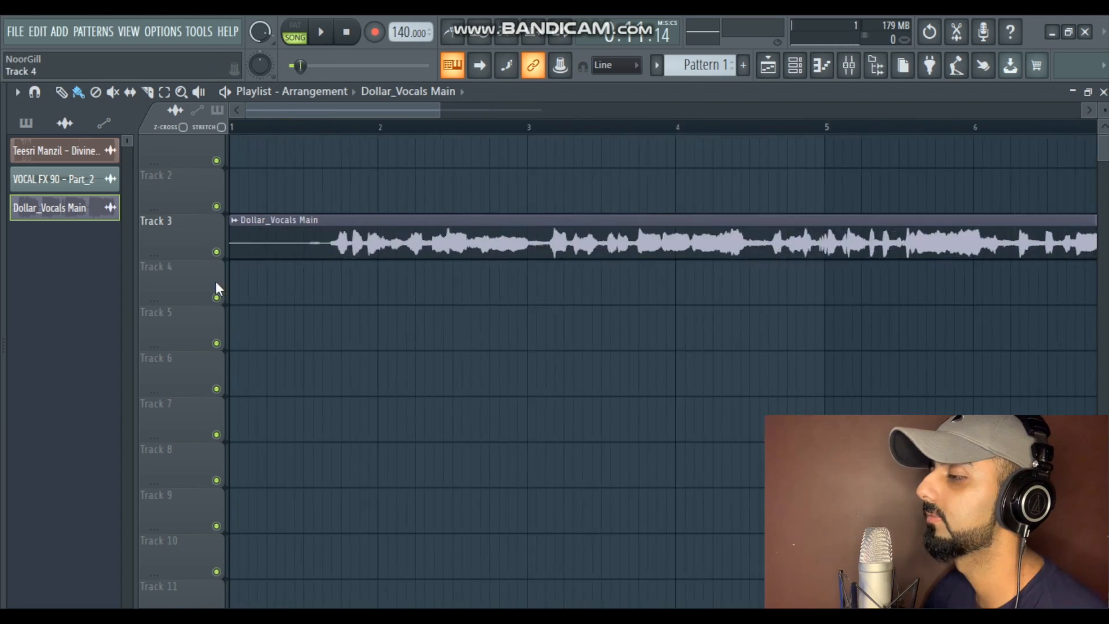
scroll(216, 286, "down", 3)
left_click_drag(884, 235, 710, 275)
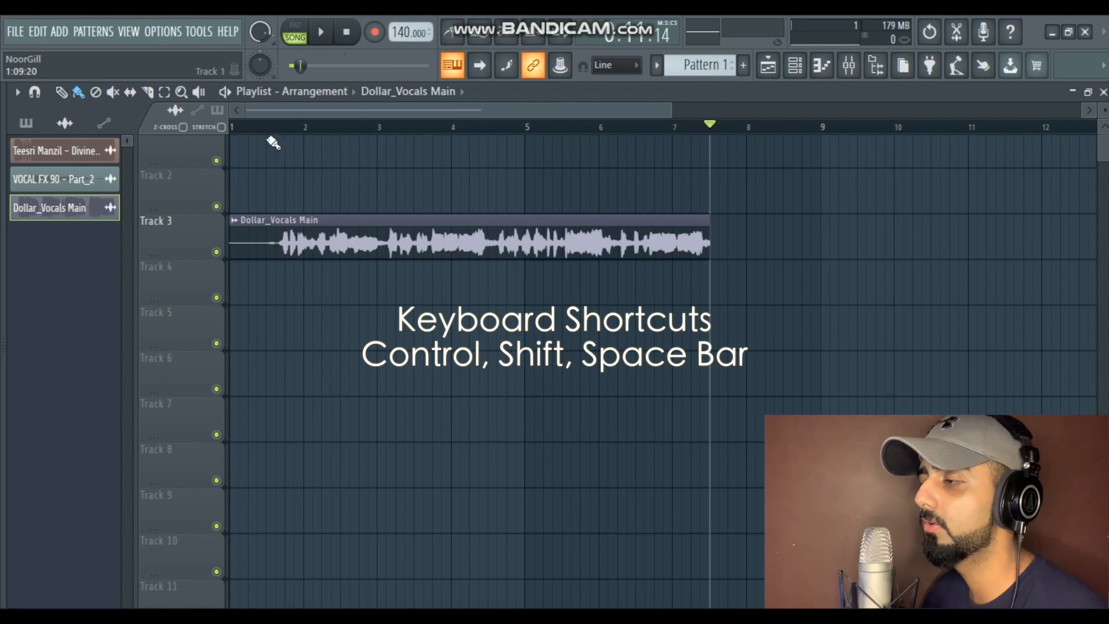
Play the trimmed vocal from just before its first phrase in bar 1, and stop playback.
left_click(238, 128)
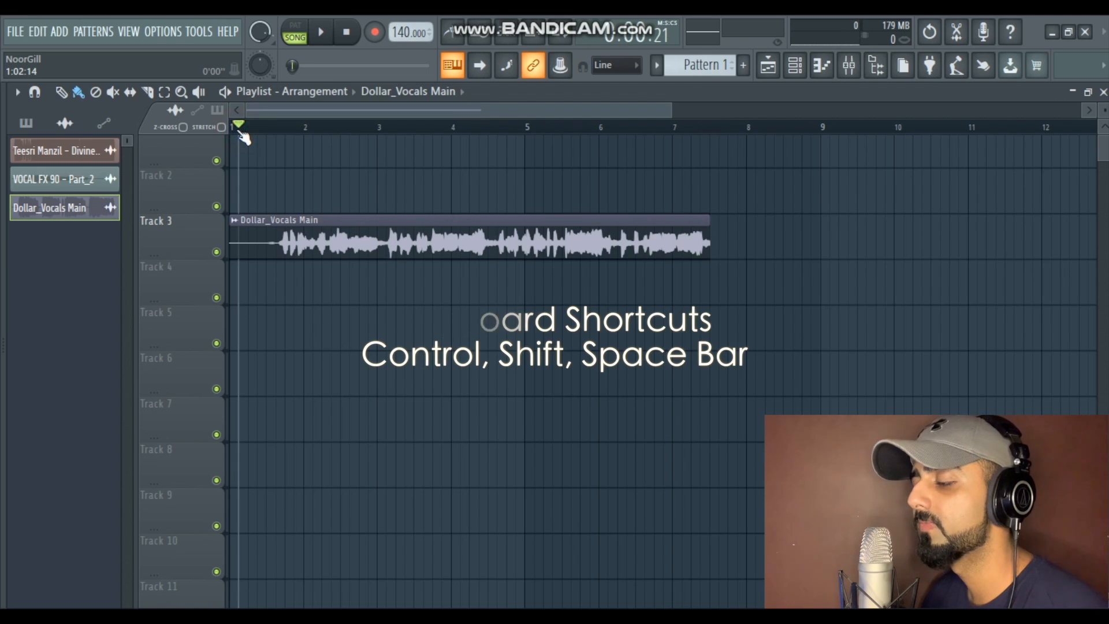
left_click(276, 126)
key("space")
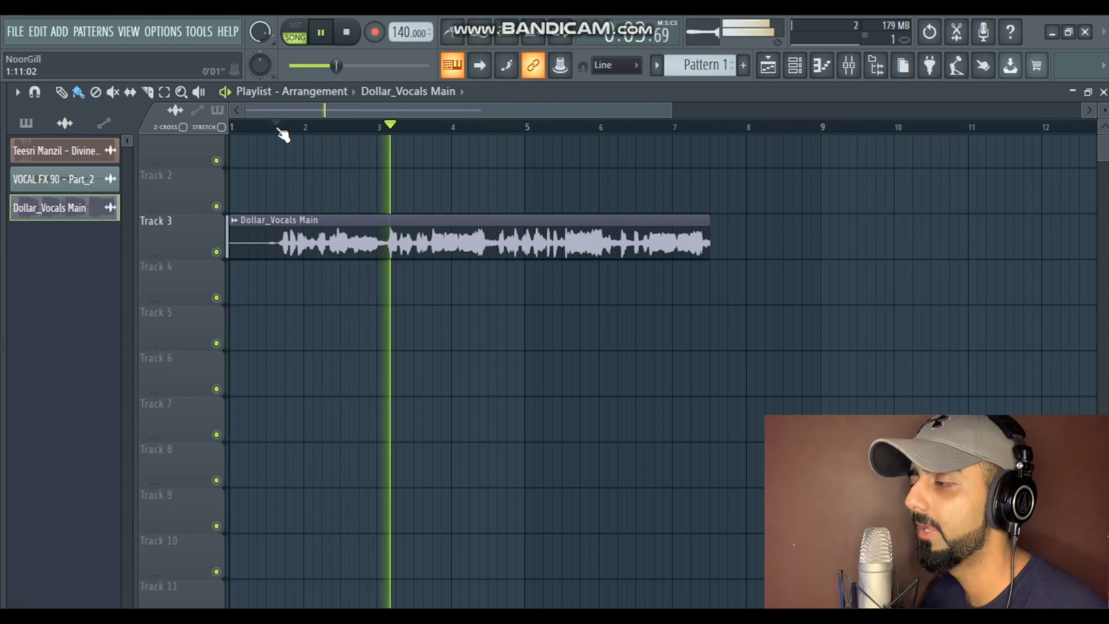
key("space")
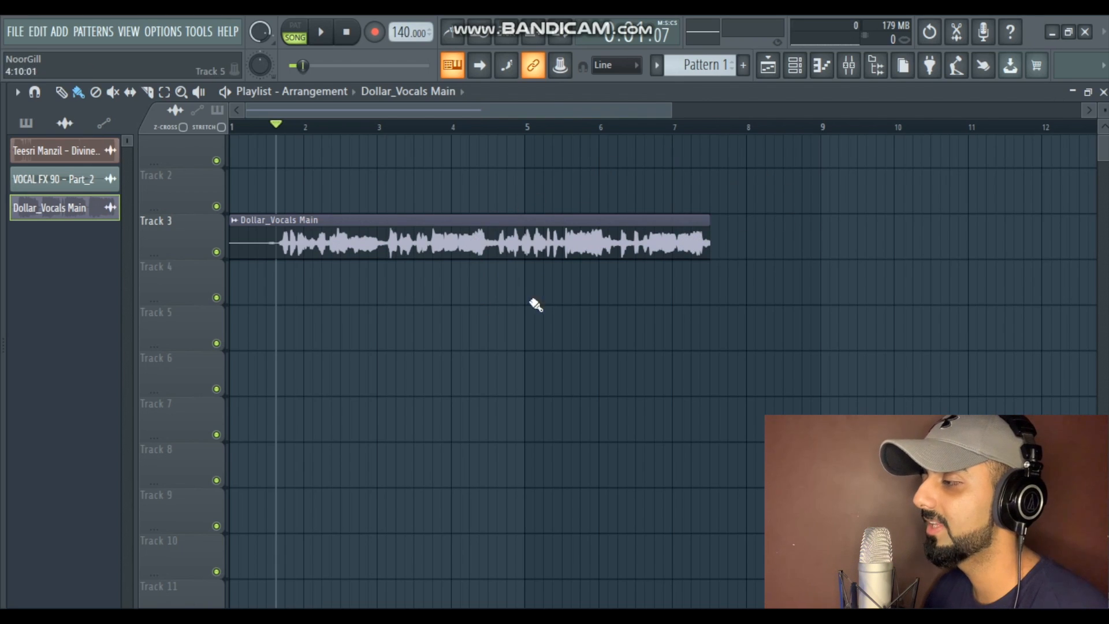
Select the clip on Track 3 and review the playlist editing tools one by one, starting with Draw and Paint.
left_click_drag(784, 160, 320, 416)
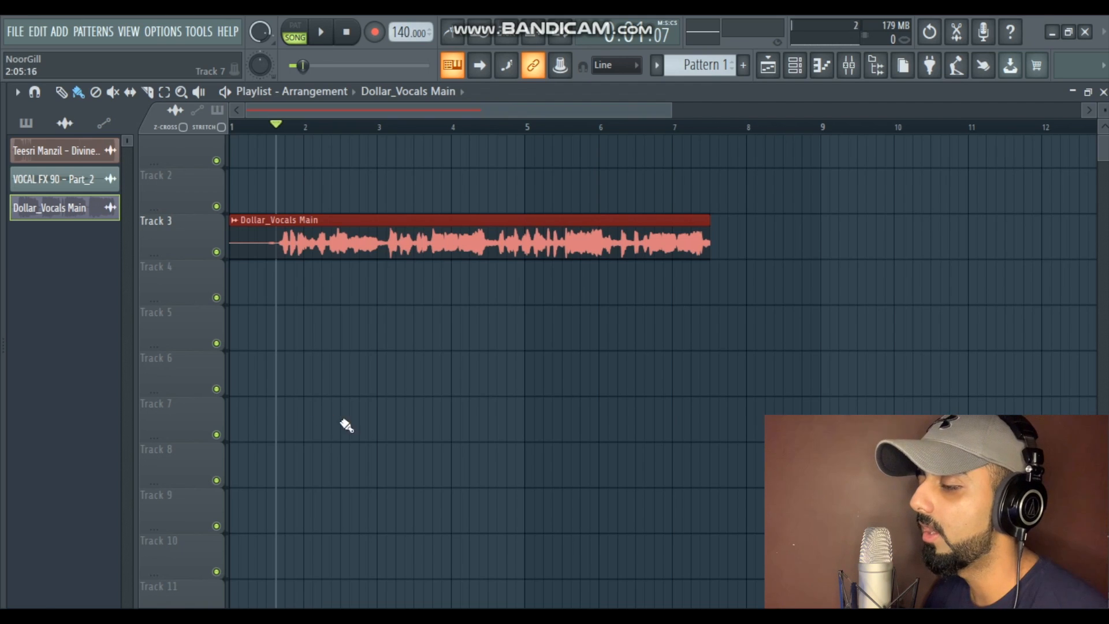
scroll(227, 171, "up", 1, "ctrl")
left_click(60, 93)
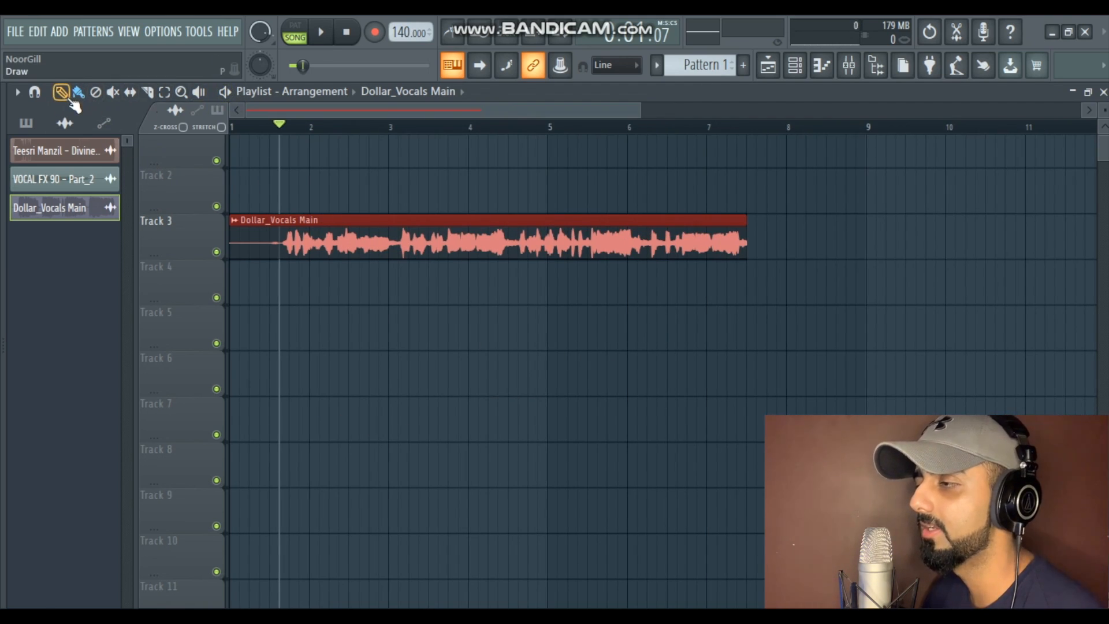
left_click(79, 93)
left_click(95, 93)
left_click(113, 93)
left_click(130, 92)
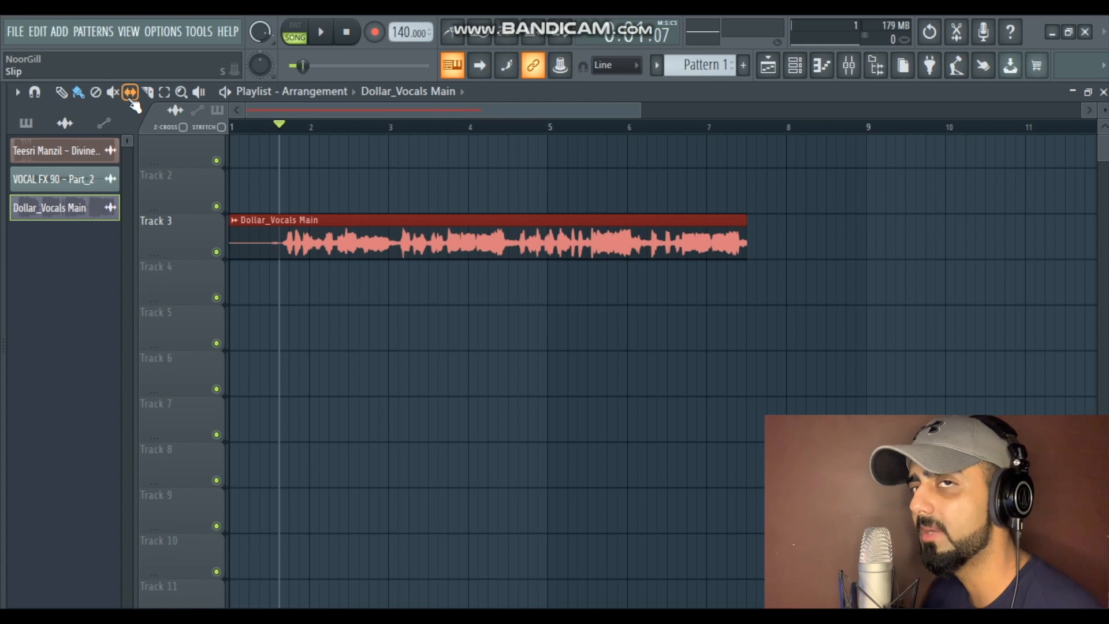
left_click(148, 94)
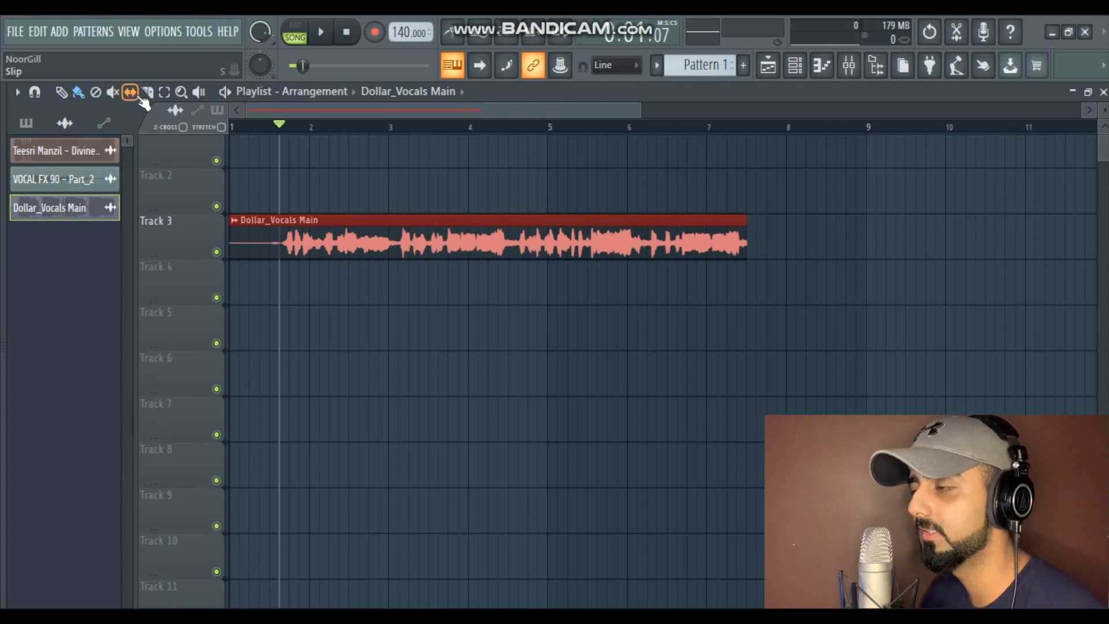
left_click(164, 93)
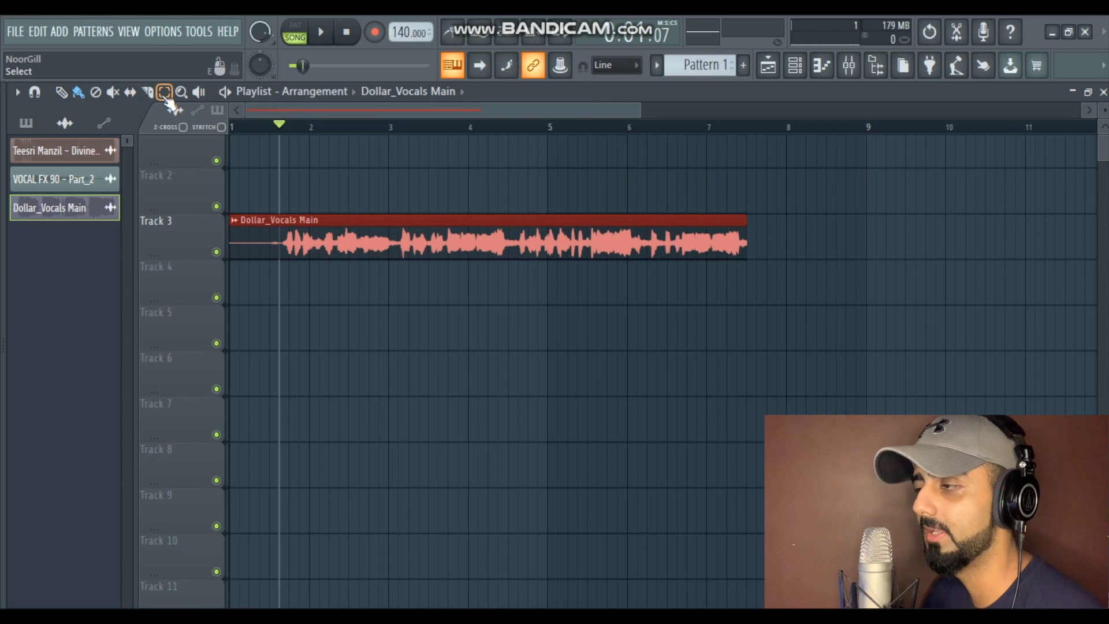
left_click(182, 93)
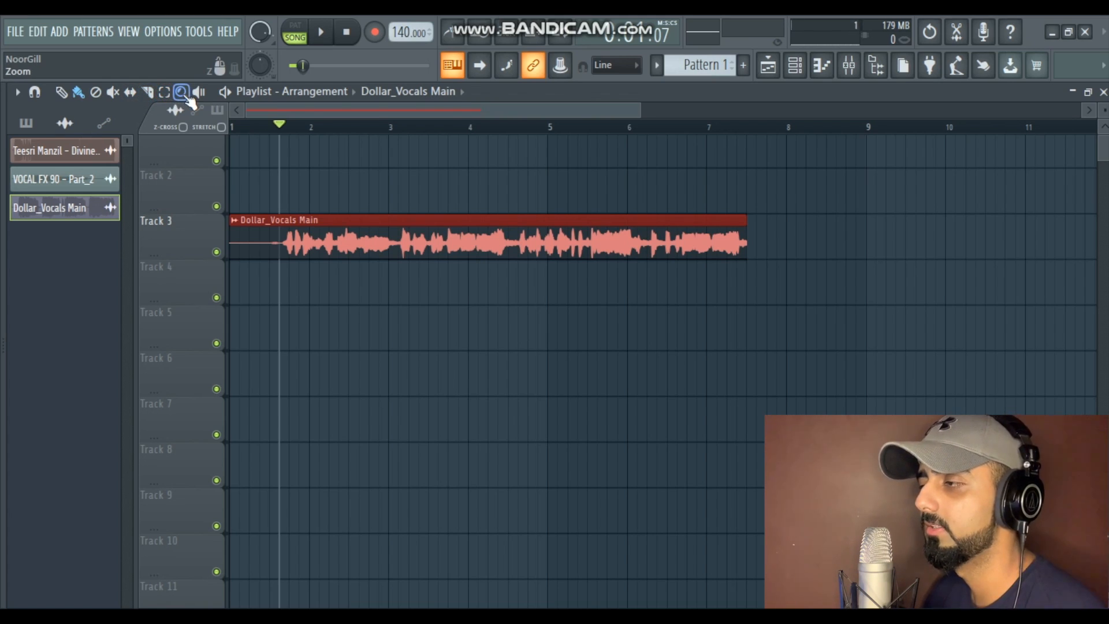
left_click(199, 93)
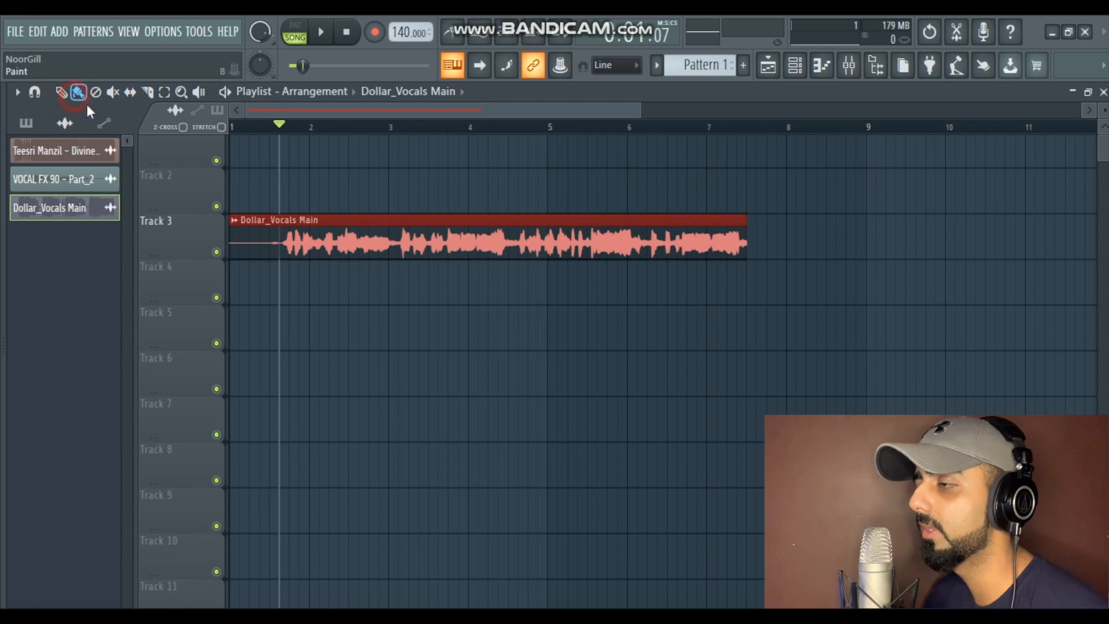
Delete the Dollar_Vocals Main clip from Track 3 and undo the deletion.
right_click(321, 243)
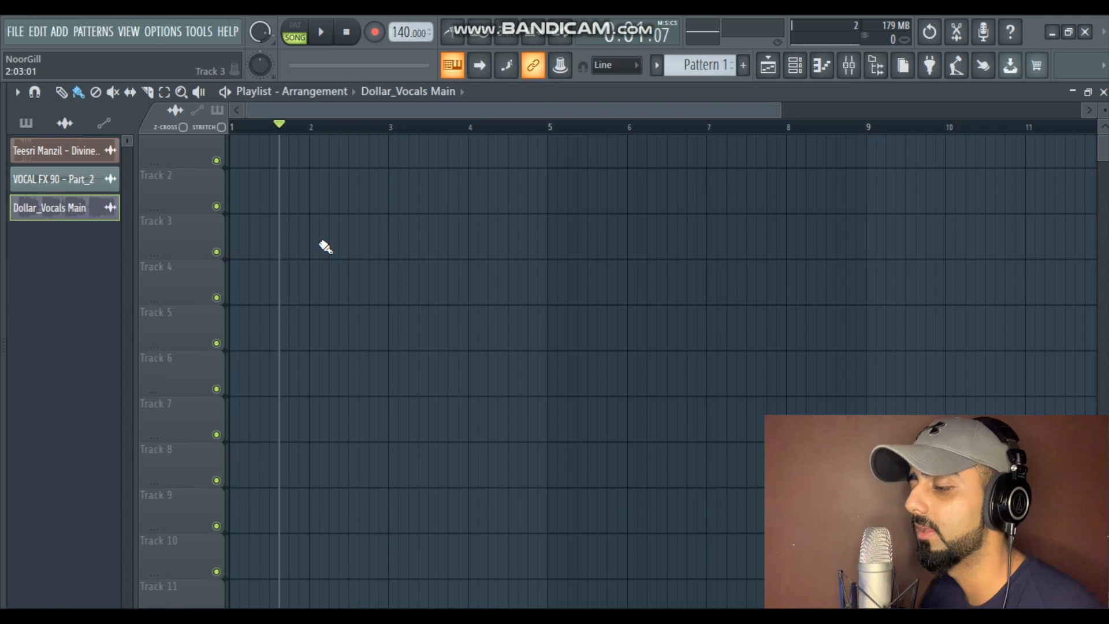
key("ctrl+z")
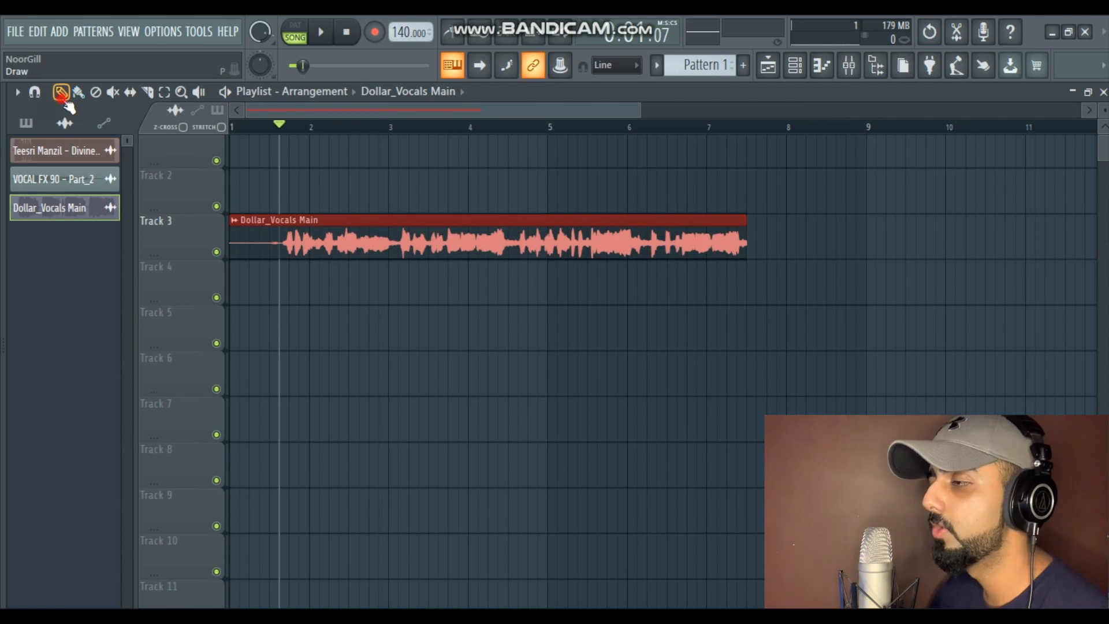
Deselect the clip on Track 3 and make Draw the active playlist tool.
left_click(342, 283)
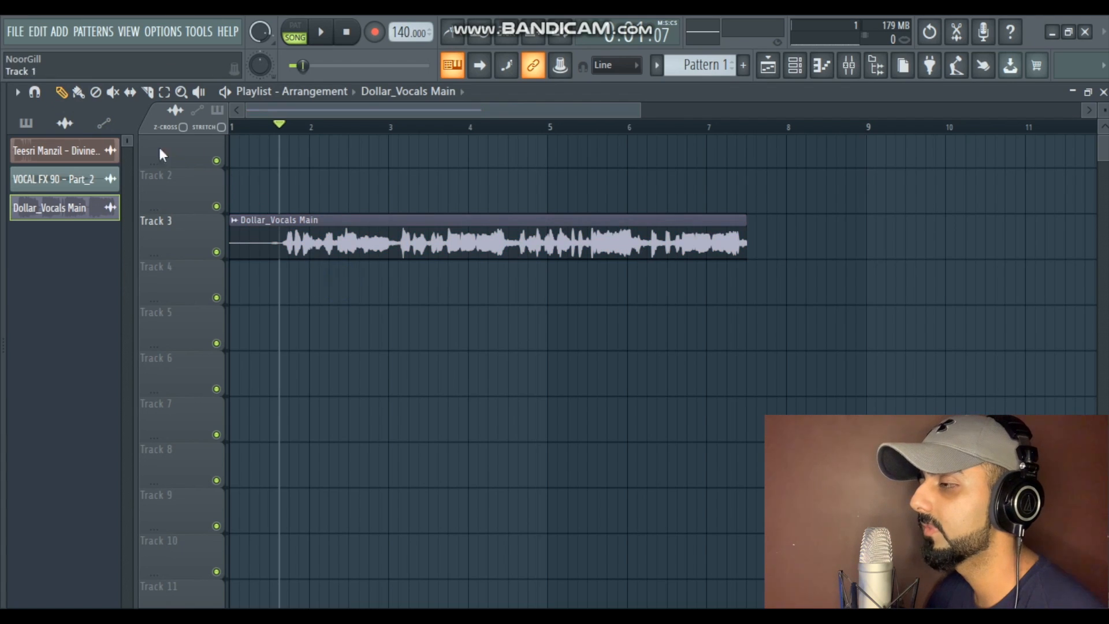
left_click(63, 92)
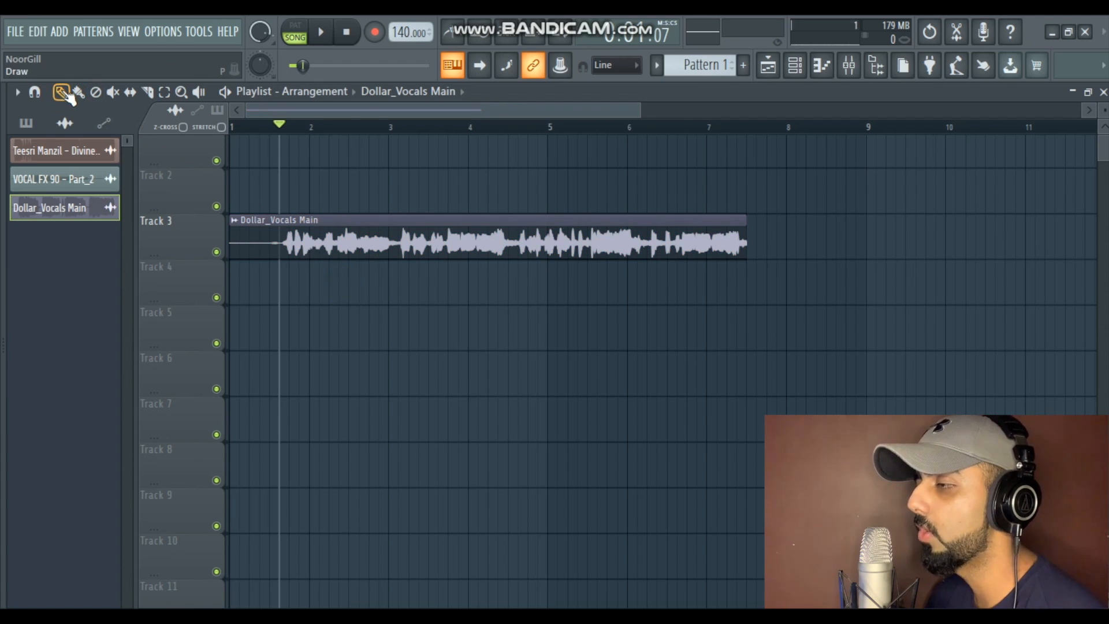
Draw six staggered copies of the Dollar_Vocals Main clip, one on each of Tracks 4 to 9.
left_click(363, 245)
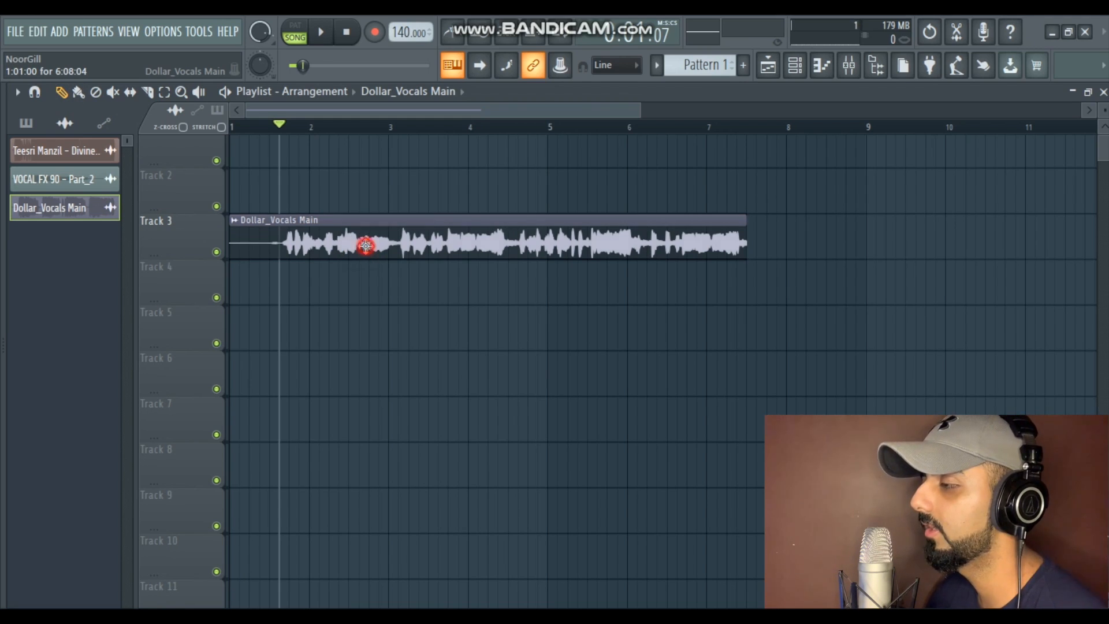
left_click(382, 290)
left_click(421, 333)
left_click(489, 379)
left_click(549, 426)
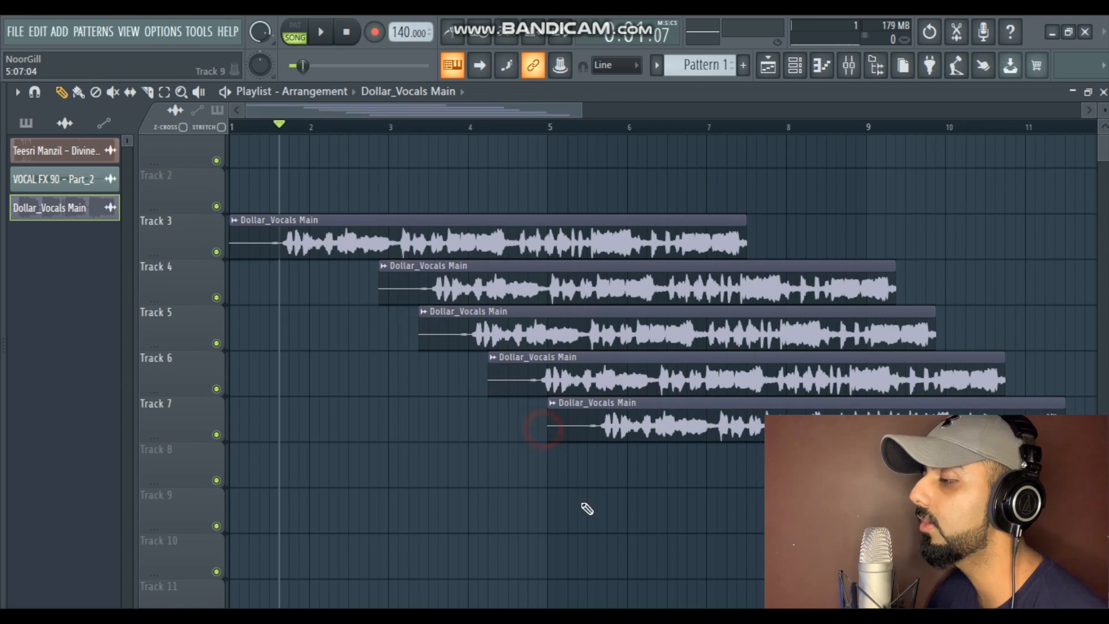
left_click(578, 516)
left_click(601, 466)
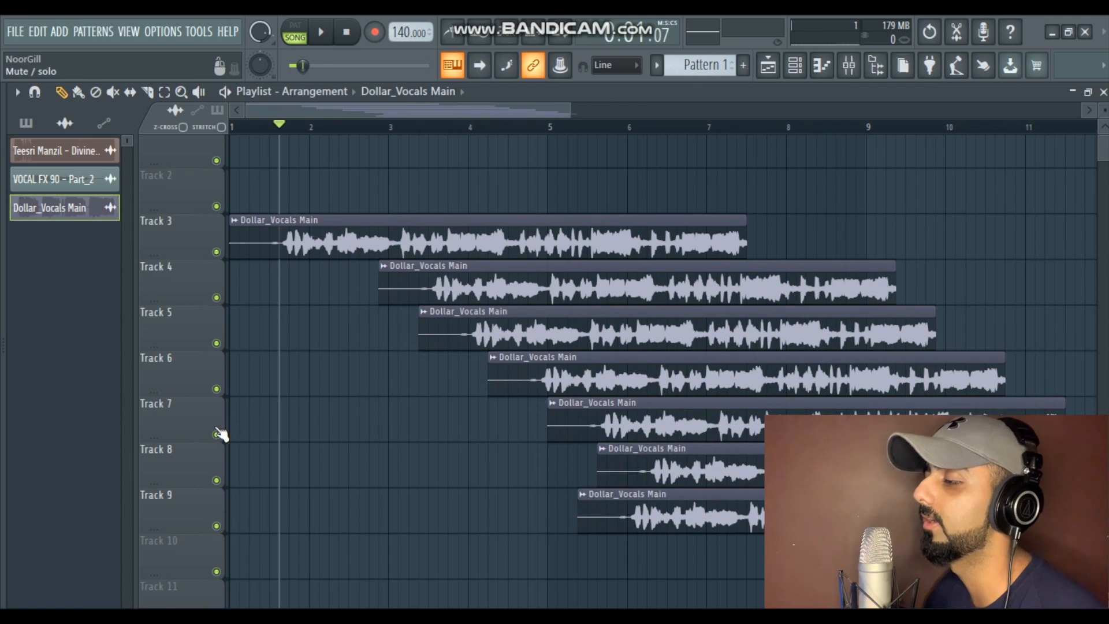
Delete the six Dollar_Vocals Main copies from Tracks 4 to 9, keeping the original on Track 3.
scroll(218, 436, "down", 4)
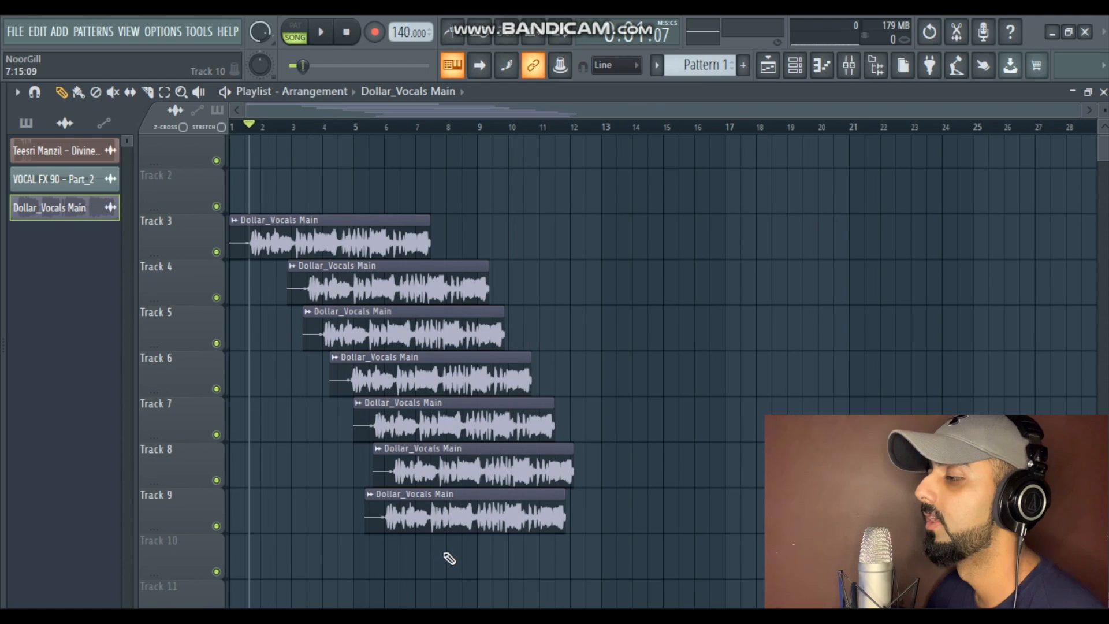
right_click(454, 514)
right_click(465, 462)
right_click(459, 419)
right_click(442, 373)
right_click(425, 332)
right_click(414, 297)
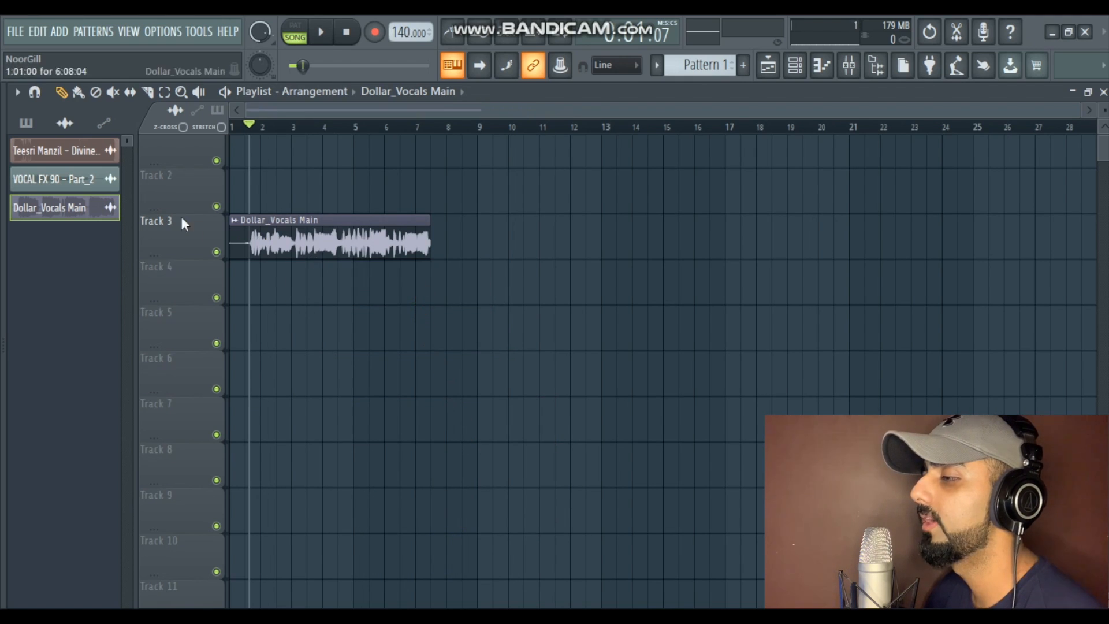
Paint a row of Dollar_Vocals Main clips along Track 4 from bar 1, and erase all but the first one.
left_click(80, 94)
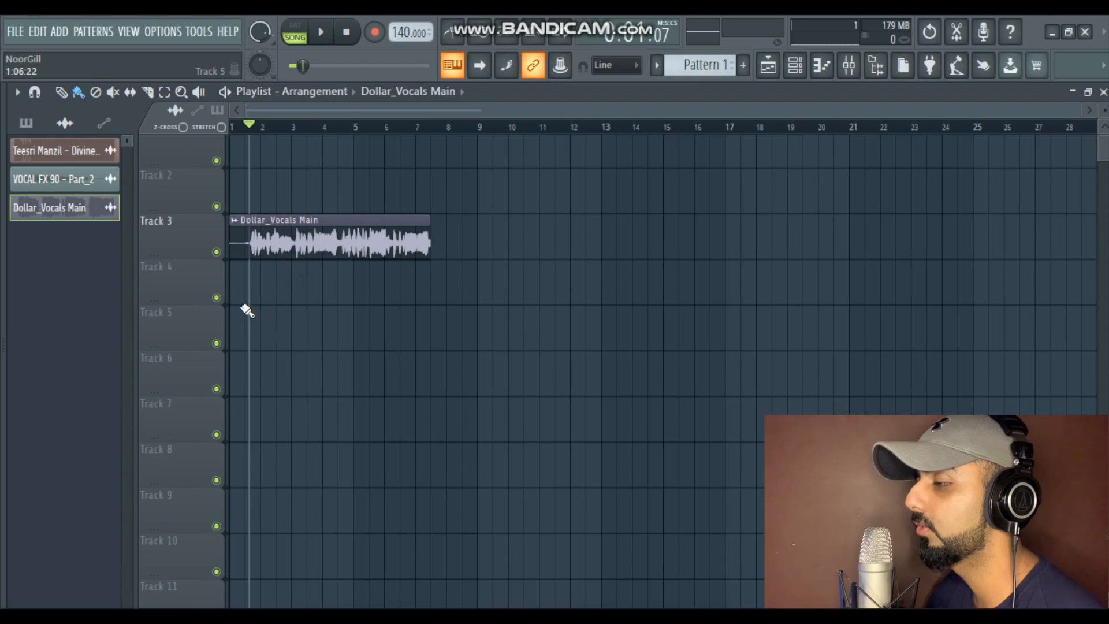
left_click_drag(241, 296, 456, 318)
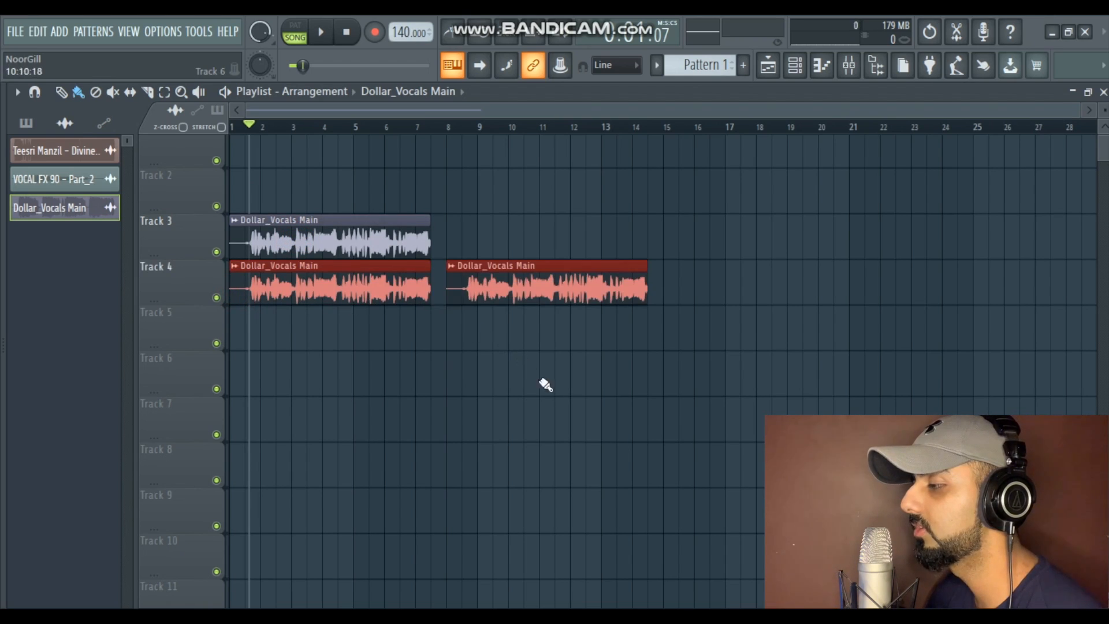
left_click_drag(645, 478, 893, 382)
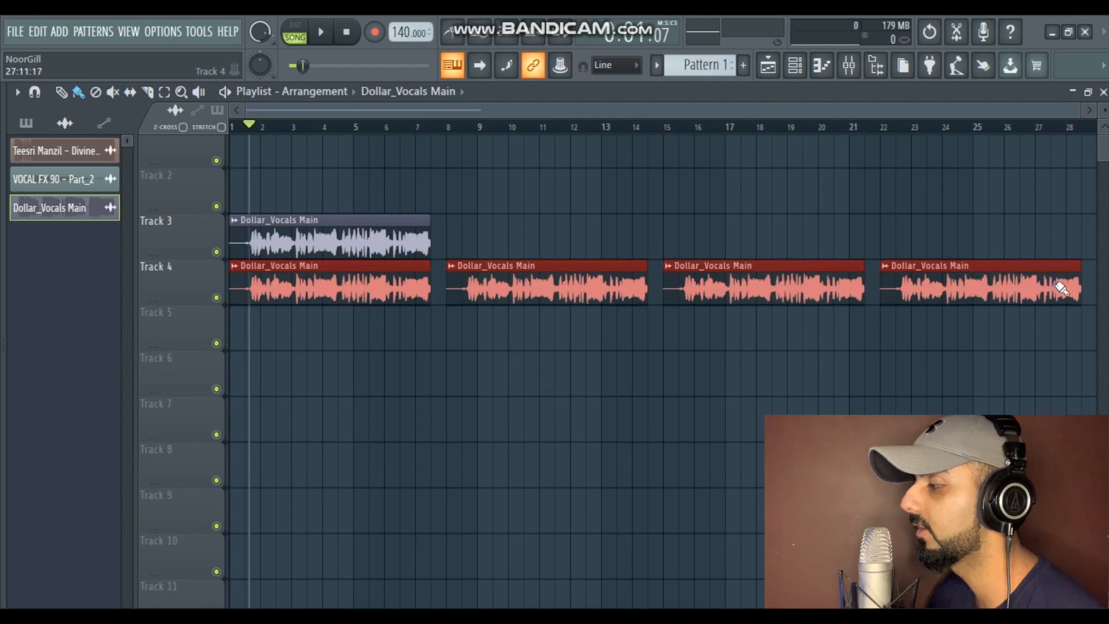
mouse_move(1068, 290)
left_mouse_down()
mouse_move(1096, 309)
mouse_move(1018, 299)
left_mouse_up()
scroll(687, 334, "down", 5)
mouse_move(878, 295)
left_mouse_down()
mouse_move(830, 309)
mouse_move(508, 280)
mouse_move(316, 333)
left_mouse_up()
Paint seven Dollar_Vocals Main clips along Track 6 from bar 3 and erase the whole row, keeping Paint as the active tool.
left_click_drag(275, 366, 817, 341)
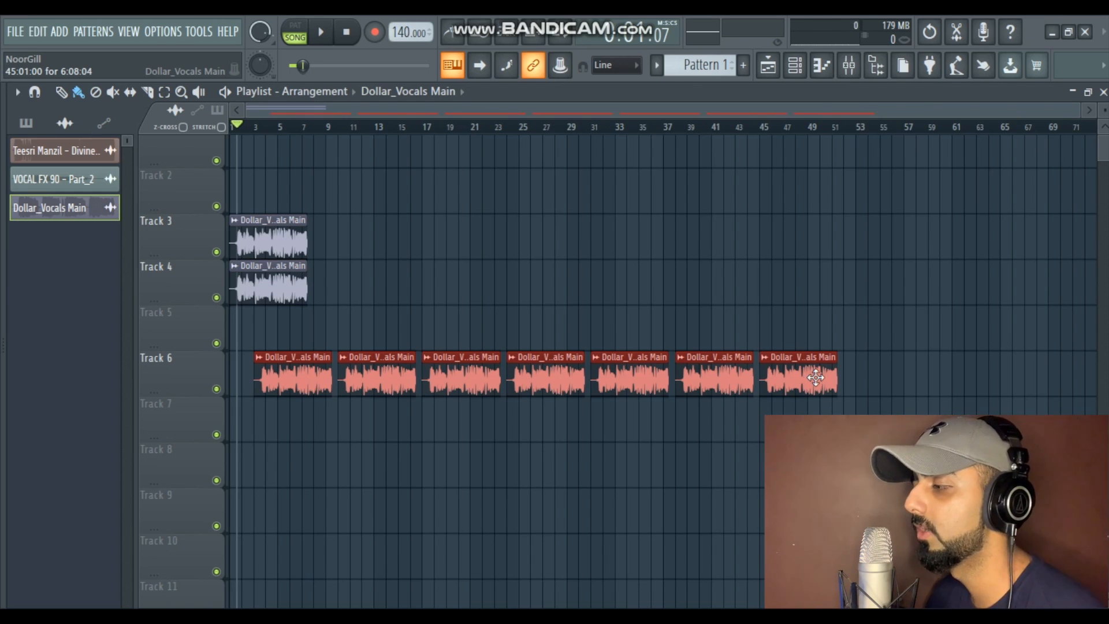
mouse_move(818, 377)
left_mouse_down()
mouse_move(668, 389)
mouse_move(277, 372)
left_mouse_up()
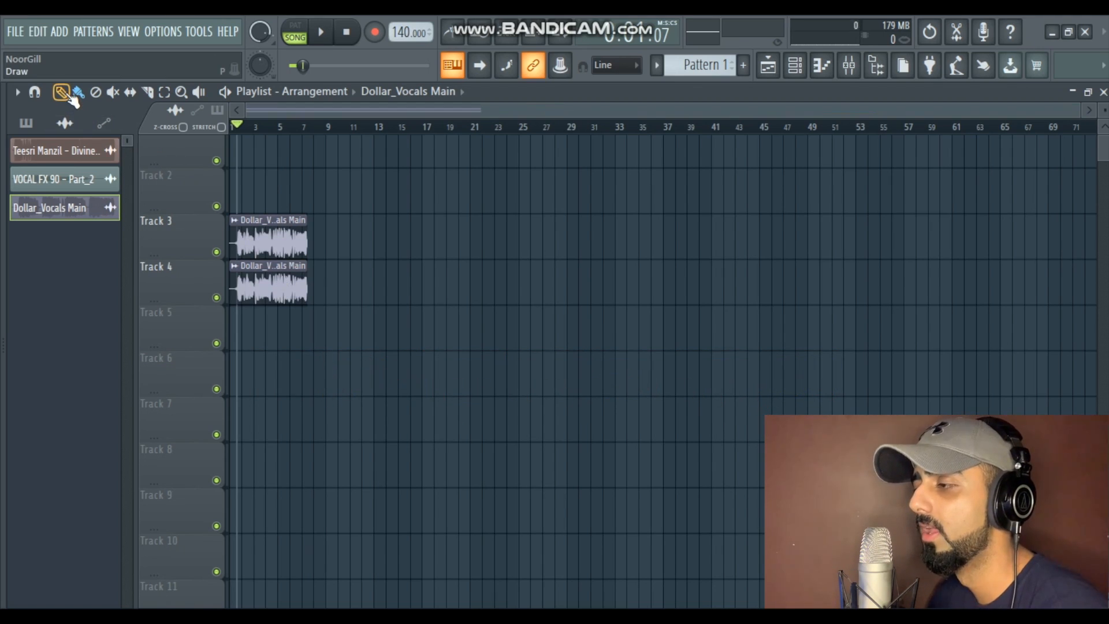
left_click(96, 93)
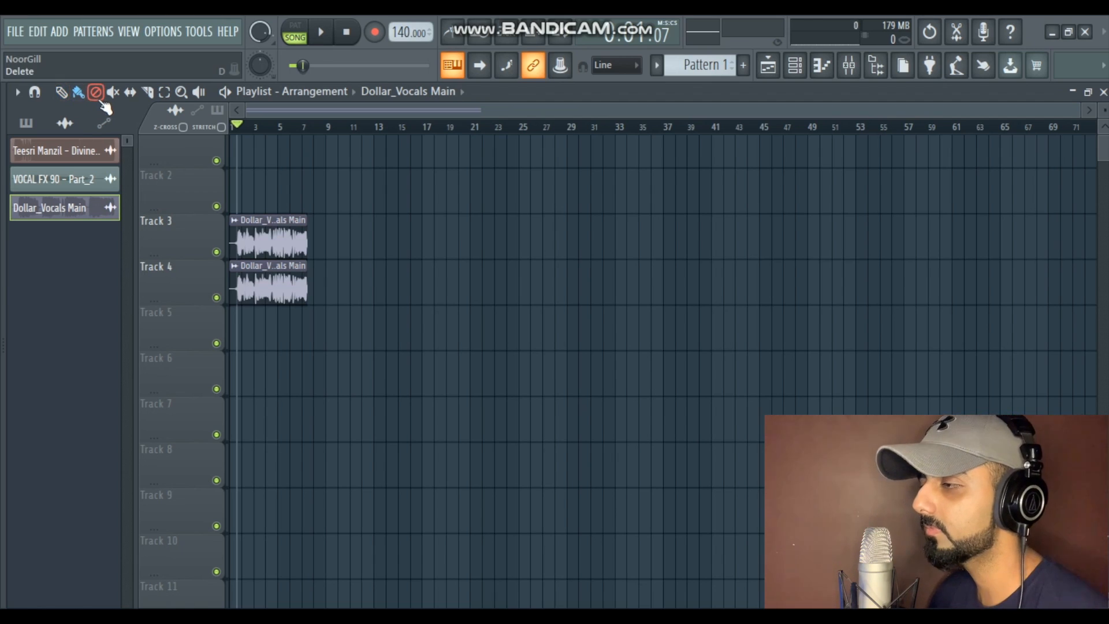
left_click(82, 94)
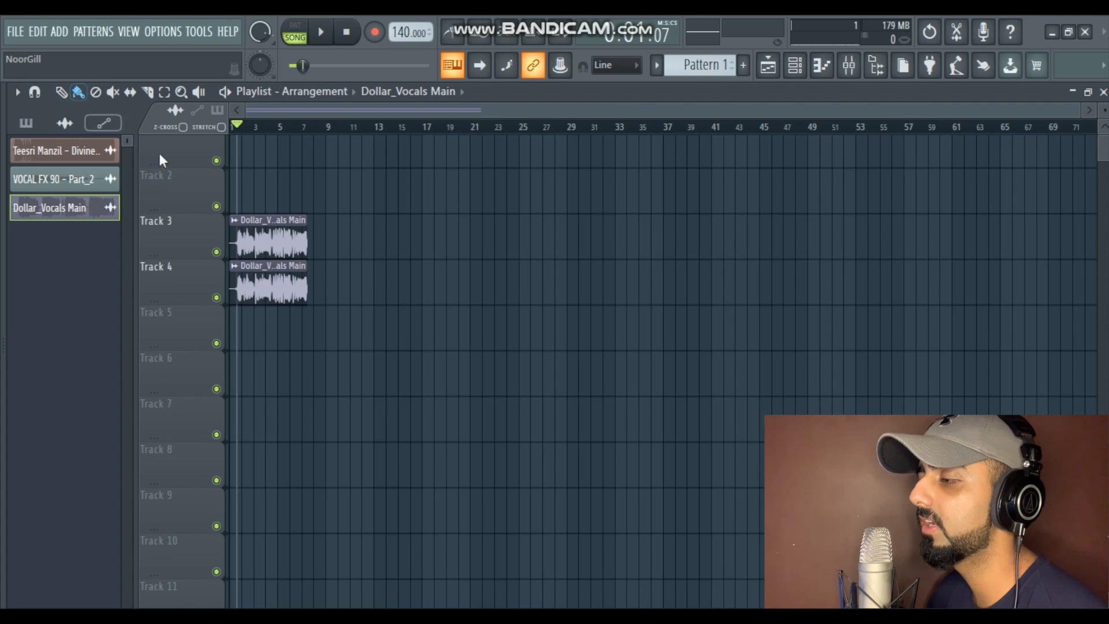
Replace the Dollar_Vocals Main clip on Track 3 with a painted row of copies starting at bar 1.
right_click(263, 239)
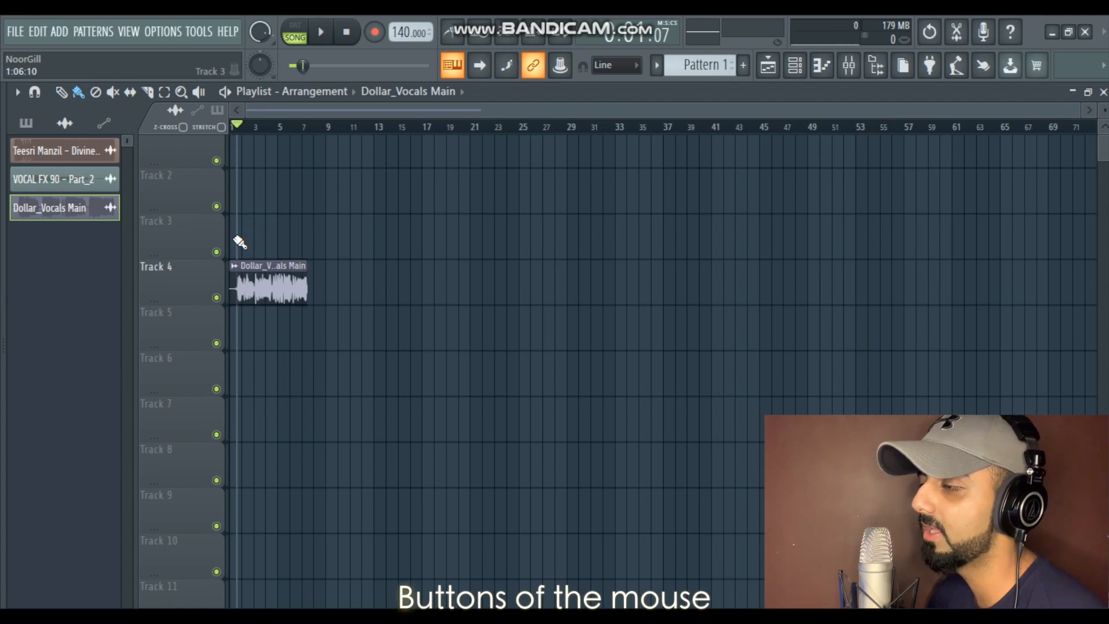
left_click(237, 240)
left_click_drag(266, 238, 527, 232)
Remove every Dollar_Vocals Main clip from Track 3, leaving only the clip on Track 4.
right_click(546, 234)
right_click(442, 249)
right_click(383, 255)
right_click(277, 239)
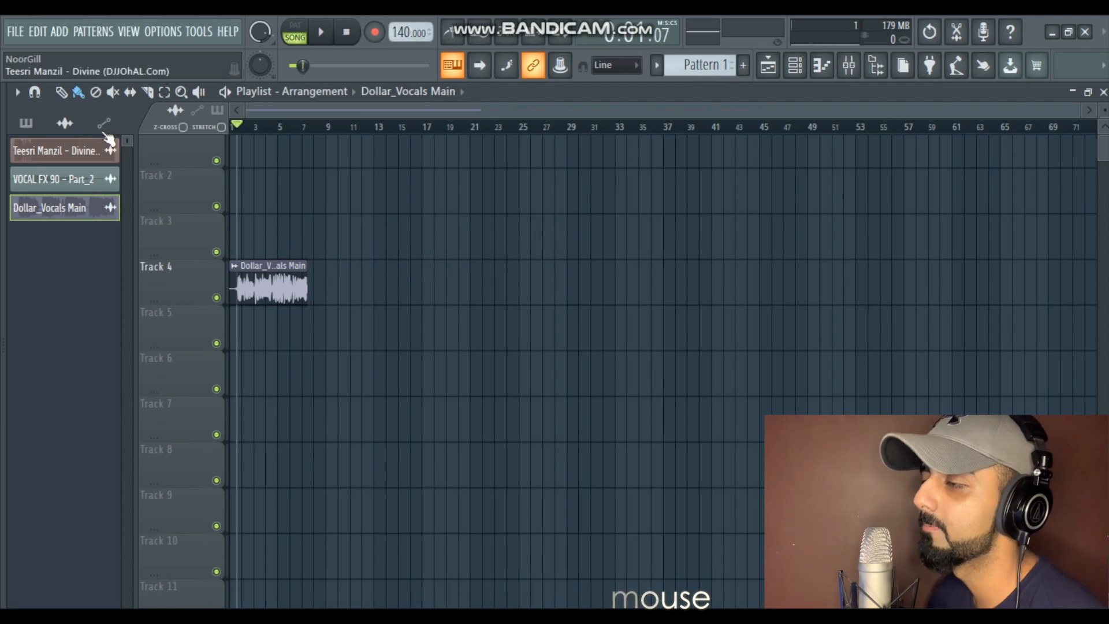
Delete the Dollar_Vocals Main clip from Track 4 with the Delete tool and undo the deletion.
left_click(99, 95)
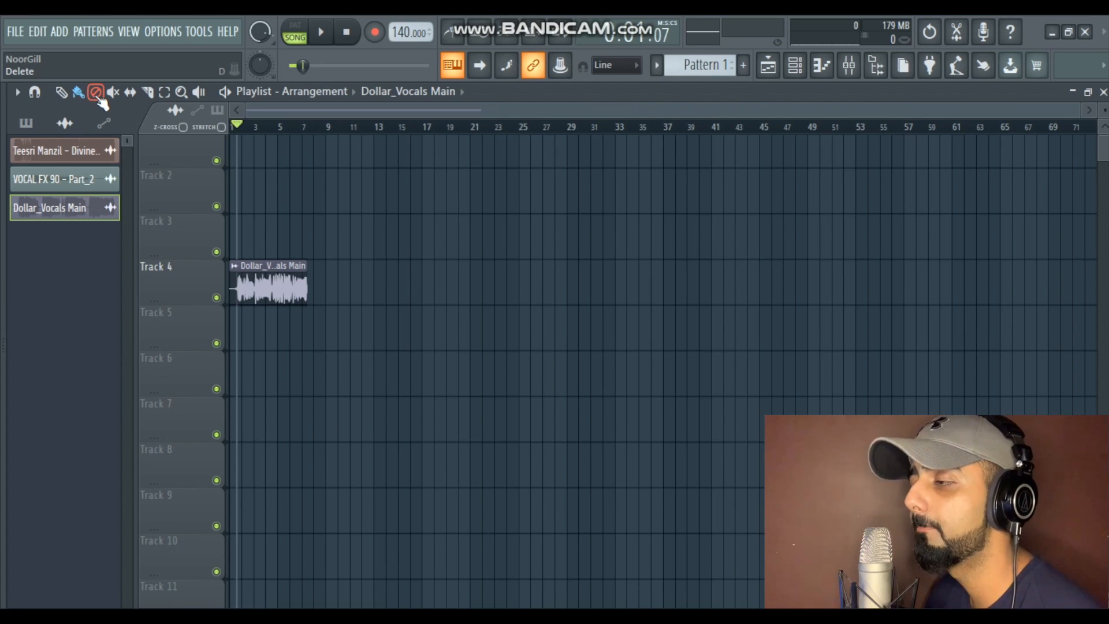
left_click(267, 288)
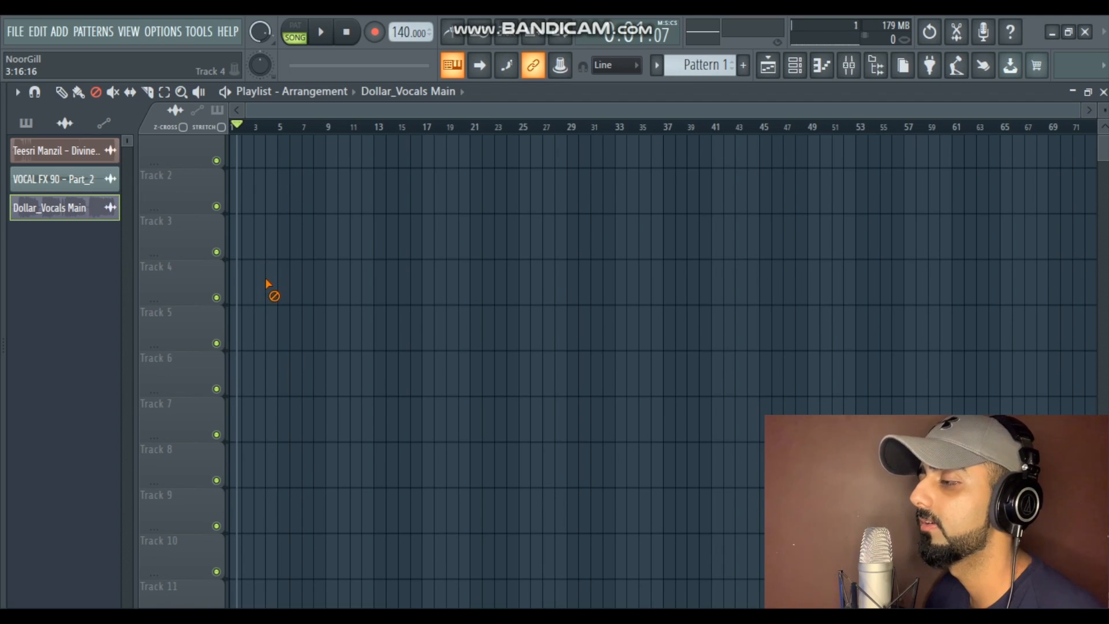
key("ctrl+z")
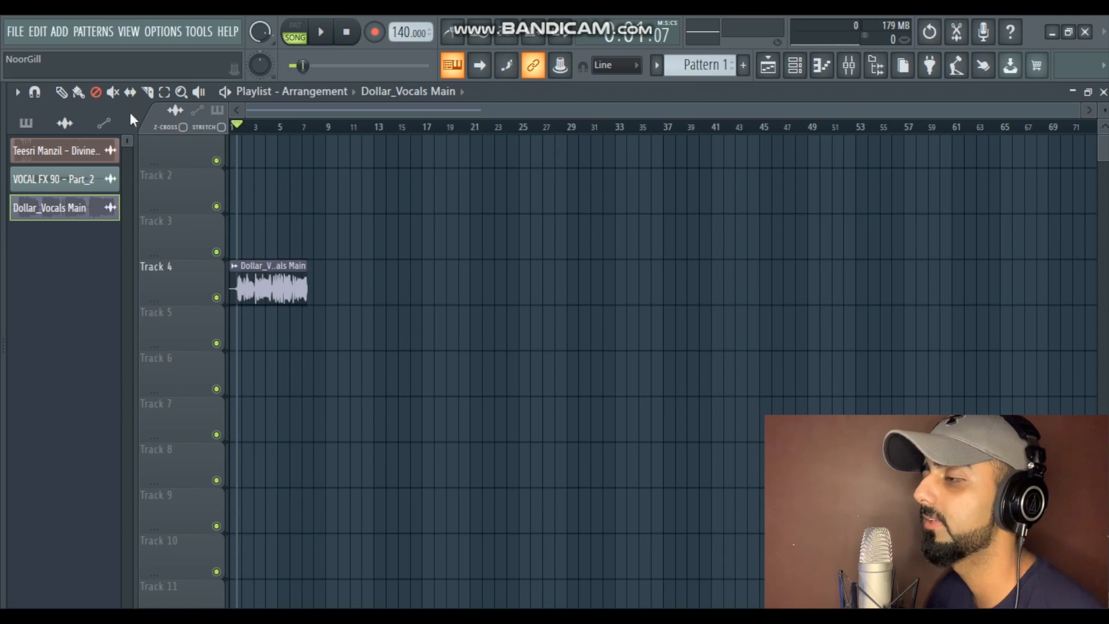
Paint seven more Dollar_Vocals Main clips along Track 4 from bar 8, and deselect them.
left_click(115, 97)
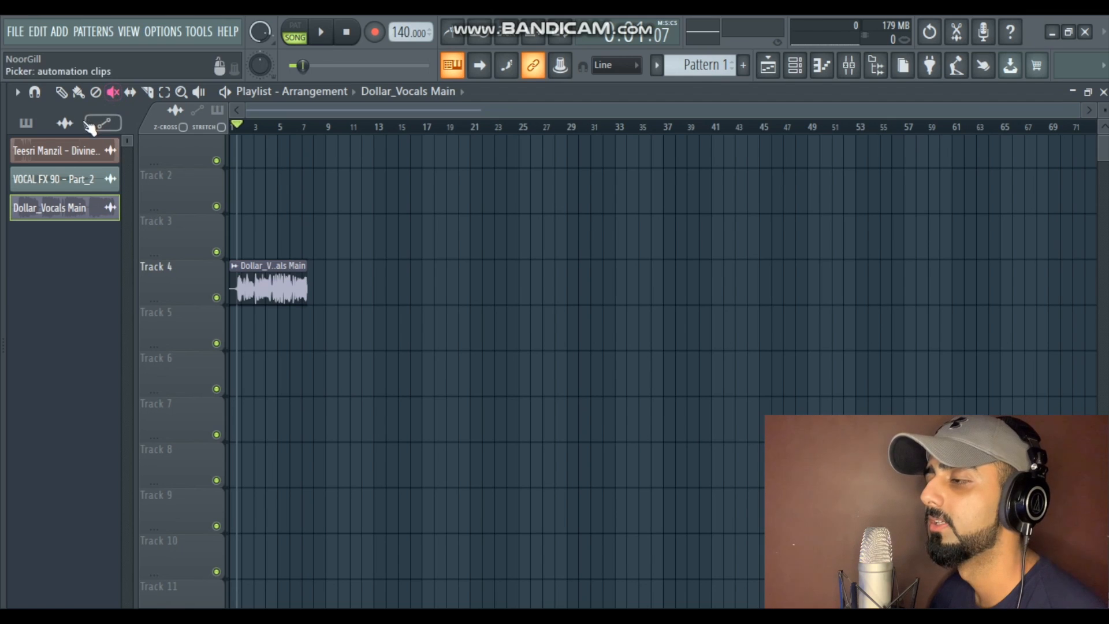
left_click(78, 92)
mouse_move(280, 289)
left_mouse_down()
mouse_move(549, 341)
mouse_move(837, 325)
left_mouse_up()
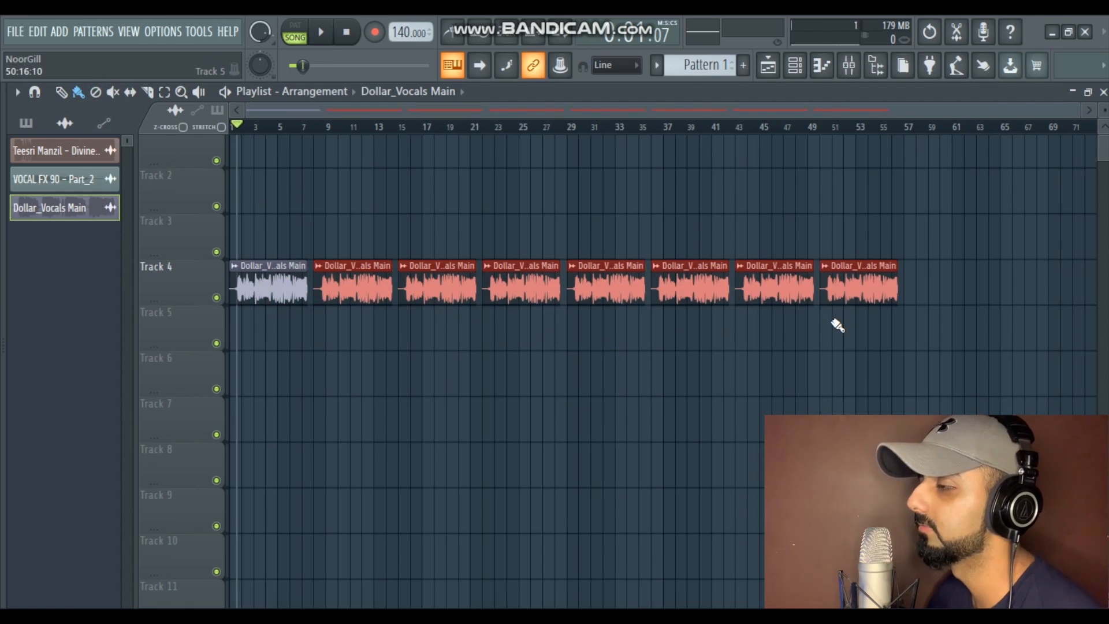
left_click(357, 208, "ctrl")
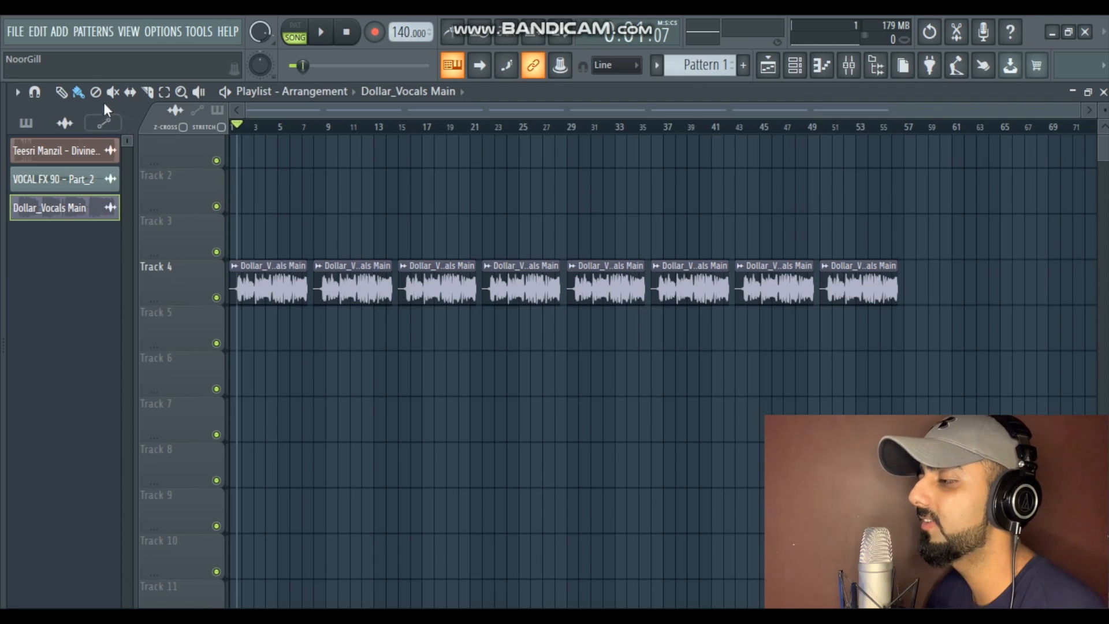
Mute the second clip on Track 4 and play from the start, within the muted clip and within the third clip.
left_click(342, 279)
key("space")
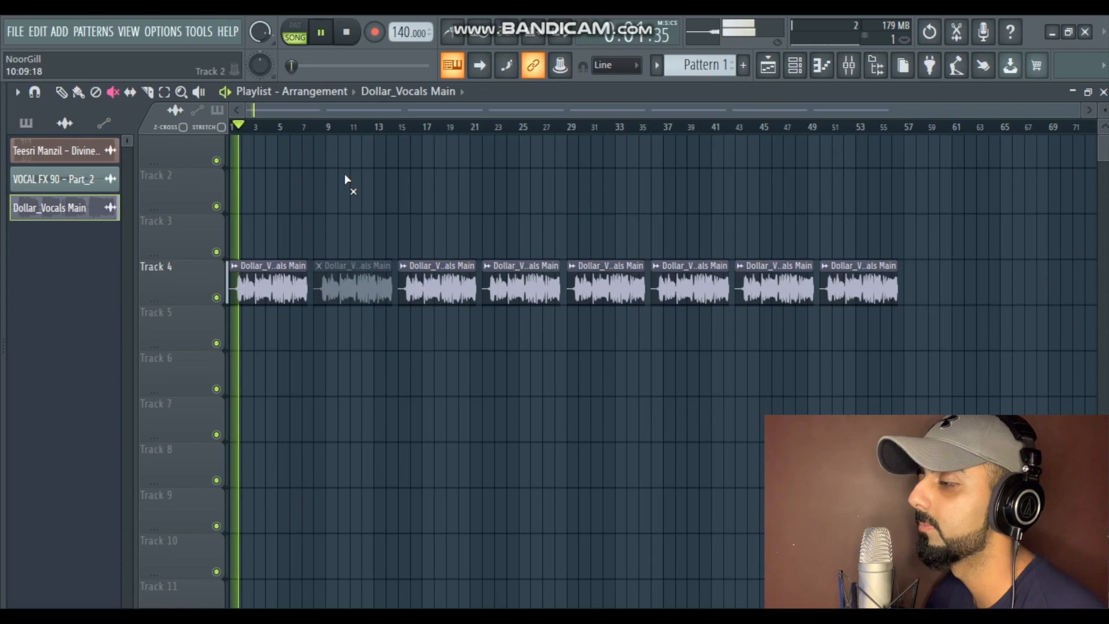
left_click(358, 128)
left_click(446, 131)
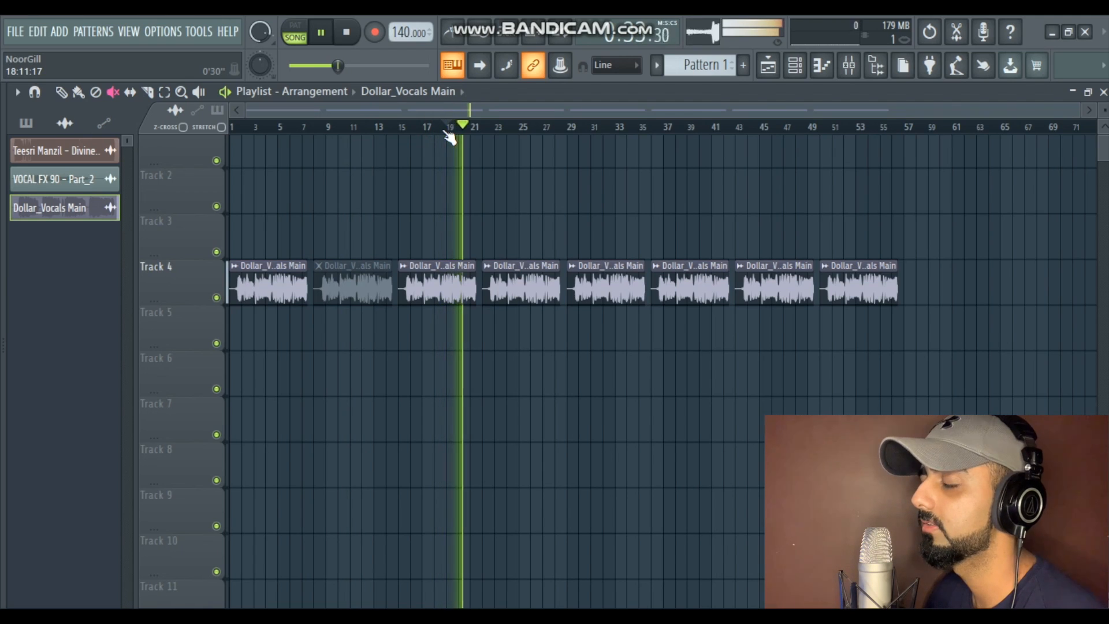
key("space")
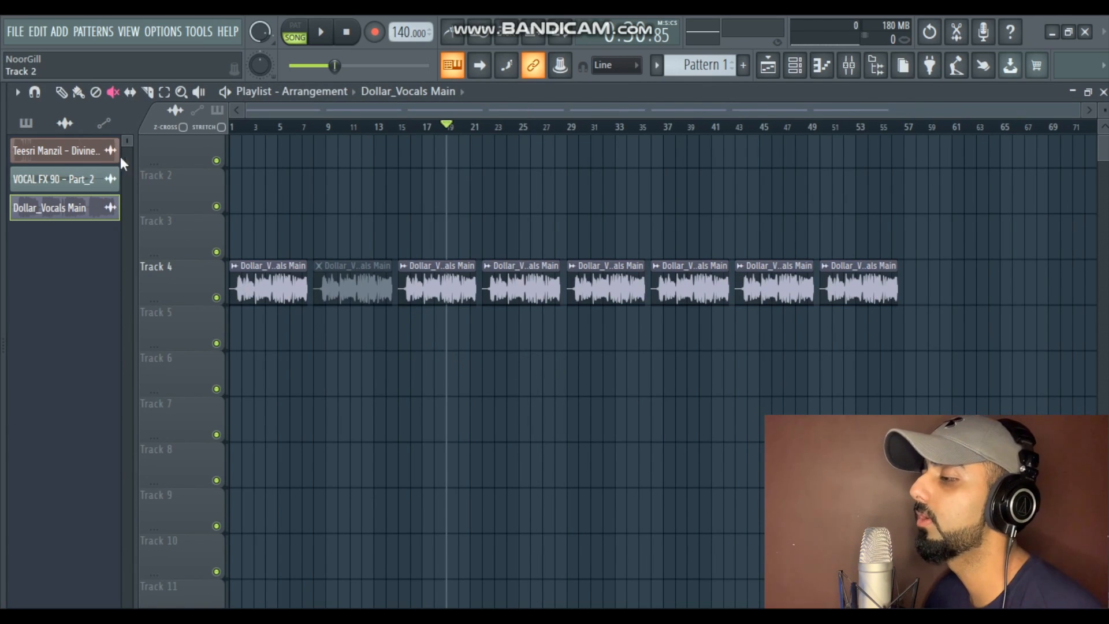
Paint a Dollar_Vocals Main clip on Track 5 at bar 8, below the muted clip, and move it down to Track 6.
left_click(79, 91)
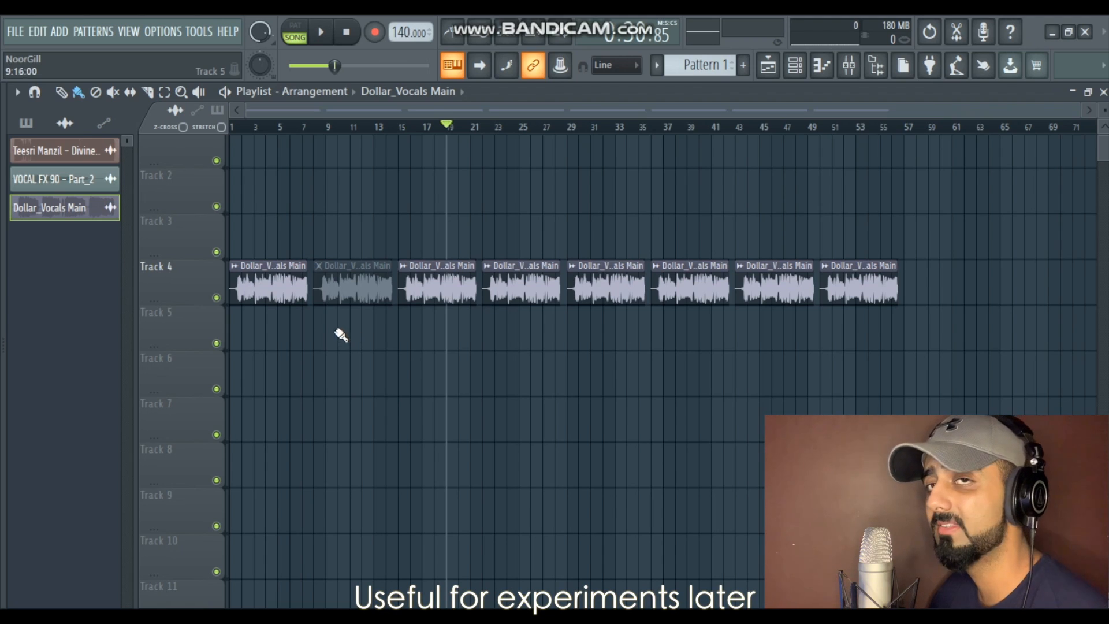
left_click(112, 91)
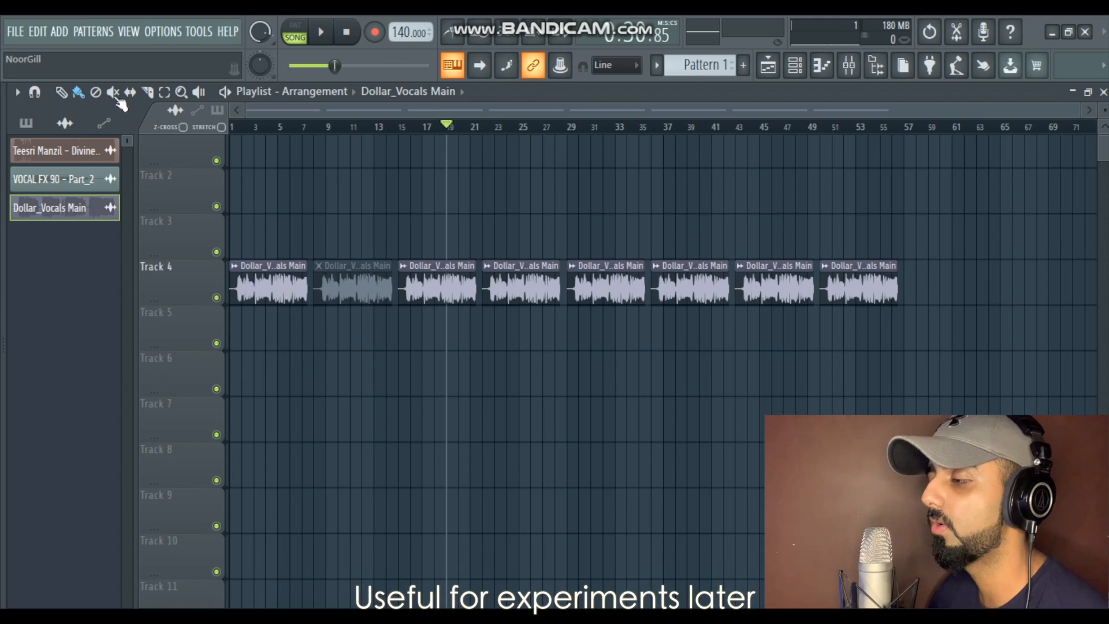
left_click(444, 287)
left_click(318, 345)
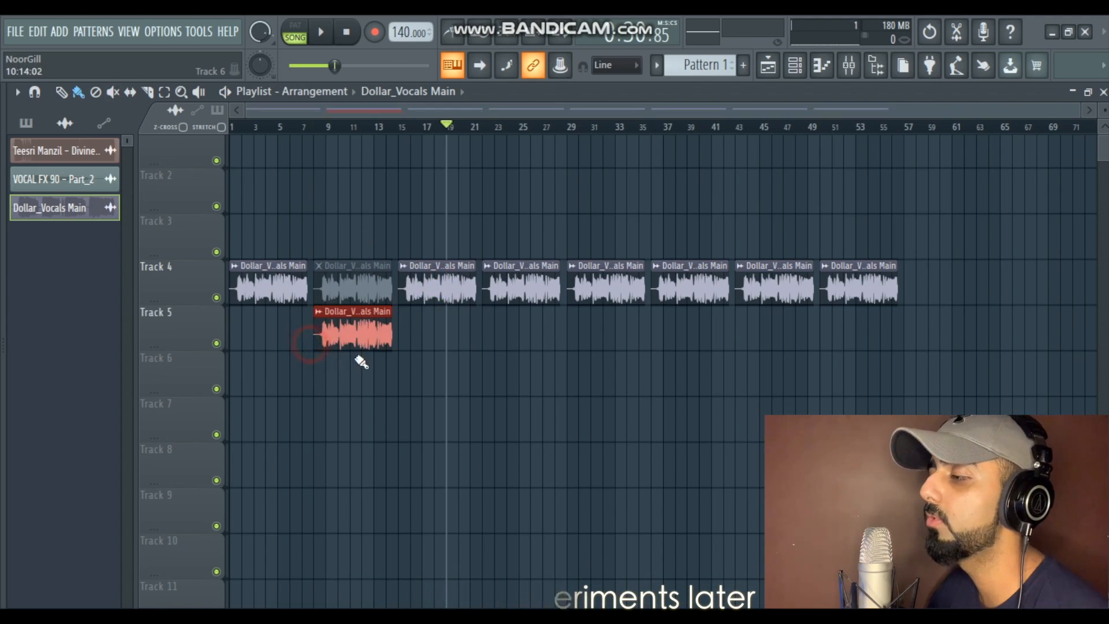
right_click(351, 376)
left_click(318, 312)
mouse_move(395, 358)
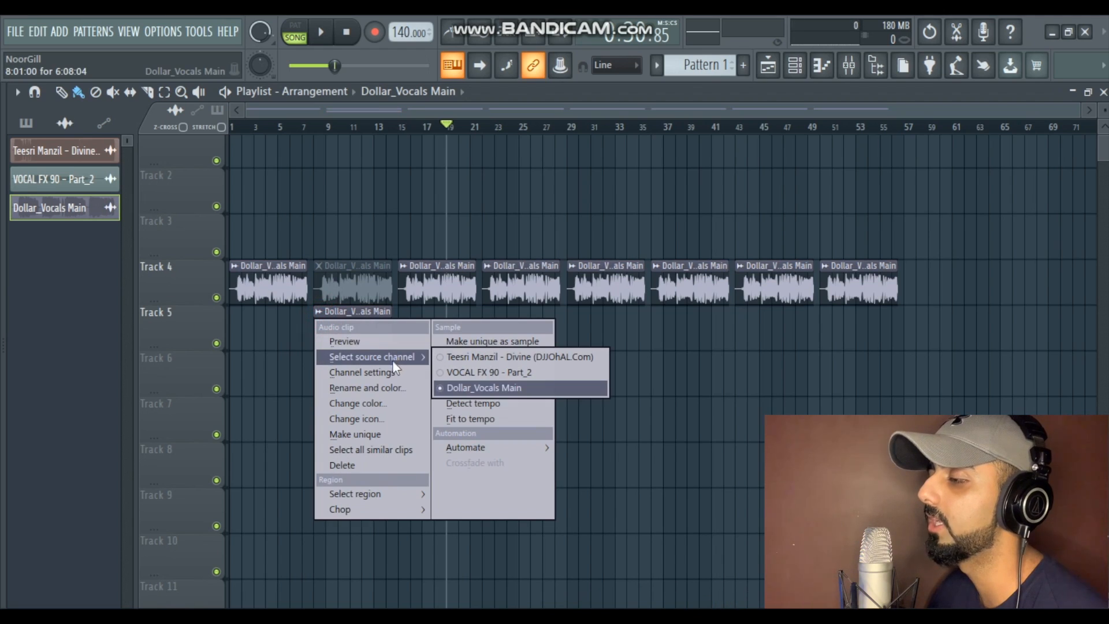
left_click(166, 330)
left_click_drag(342, 337, 342, 375)
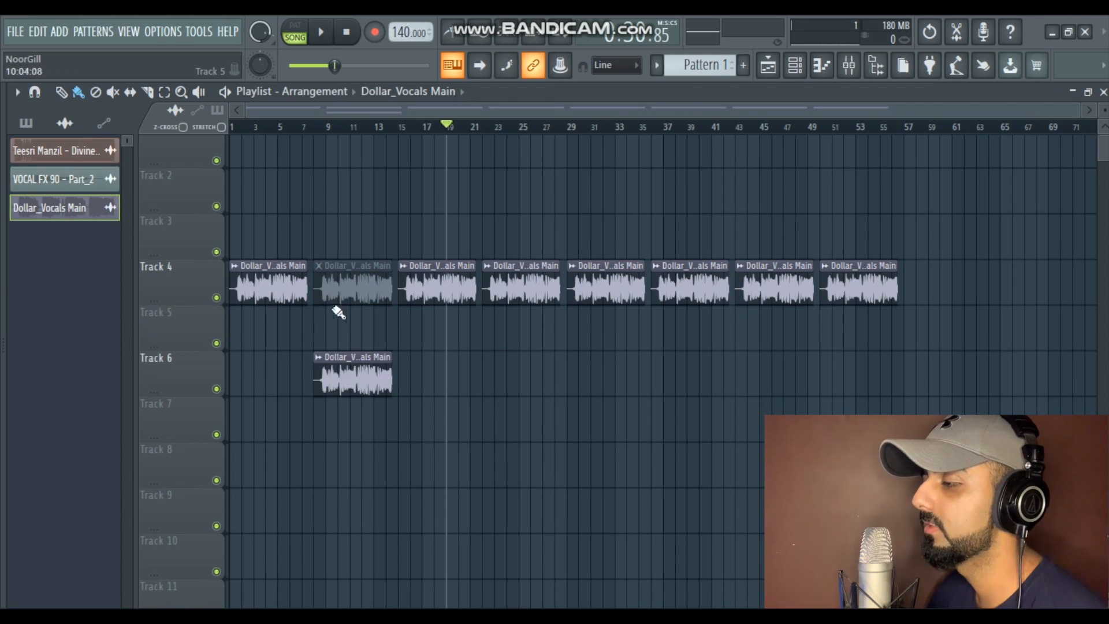
Unmute the second clip on Track 4 with the Mute tool and mute it again.
left_click(111, 91)
left_click(354, 284)
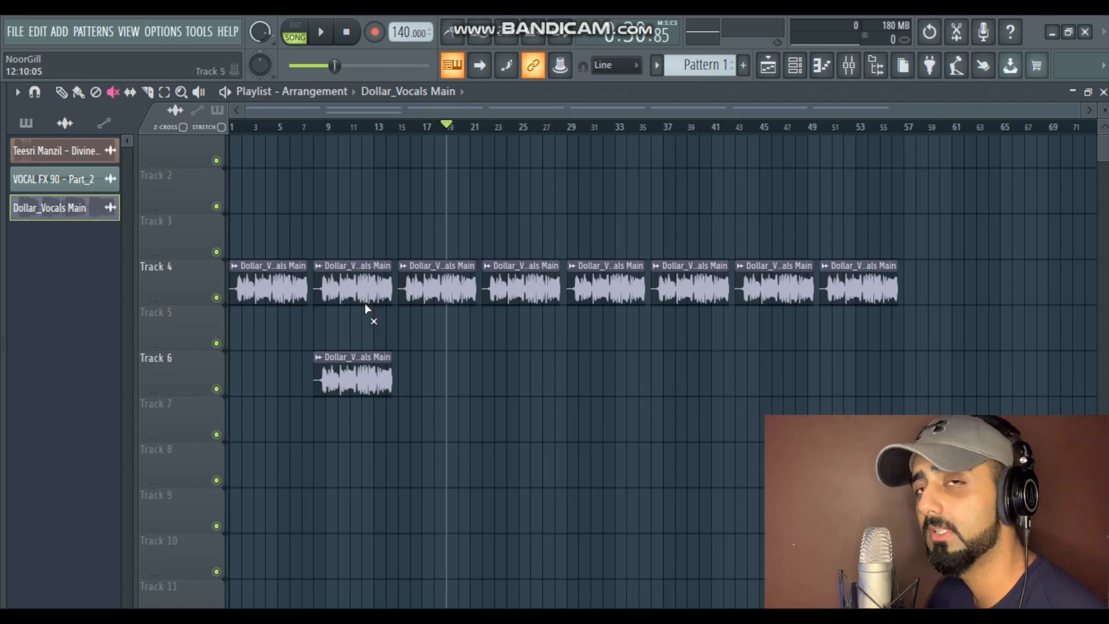
left_click(353, 283)
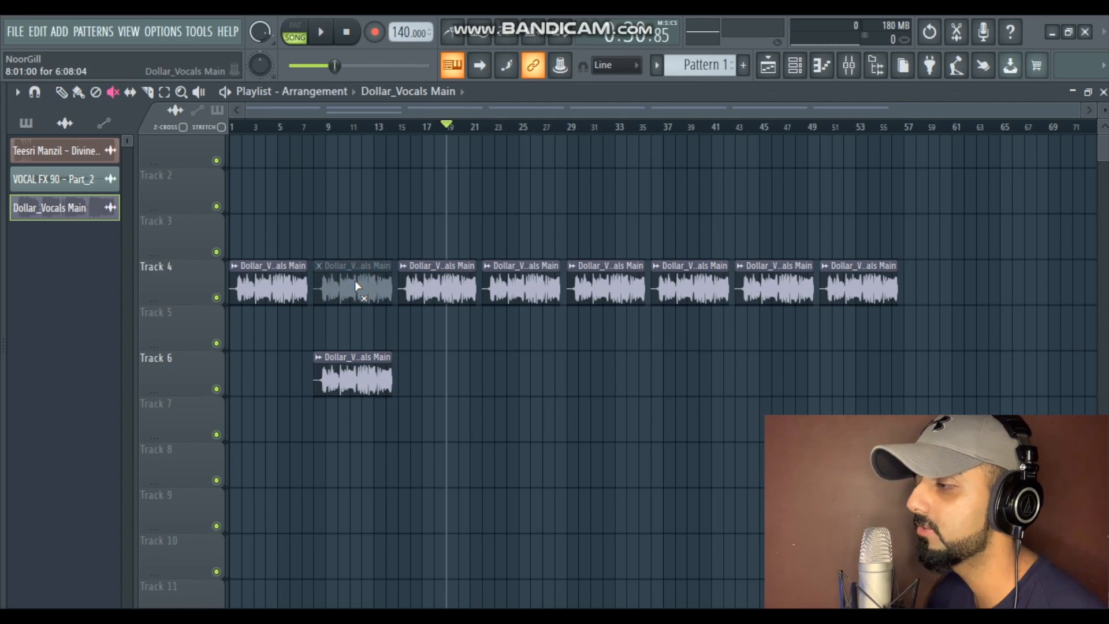
Play the arrangement from about bar 6 toward the muted clip, and stop playback with the position reset to the start.
left_click(289, 127)
key("space")
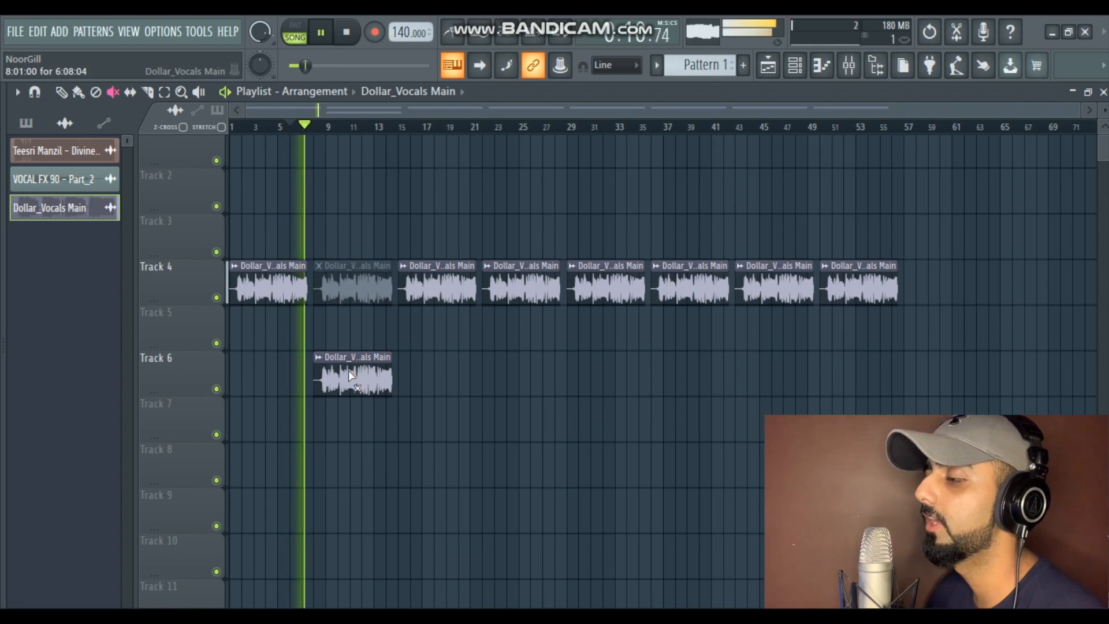
key("space")
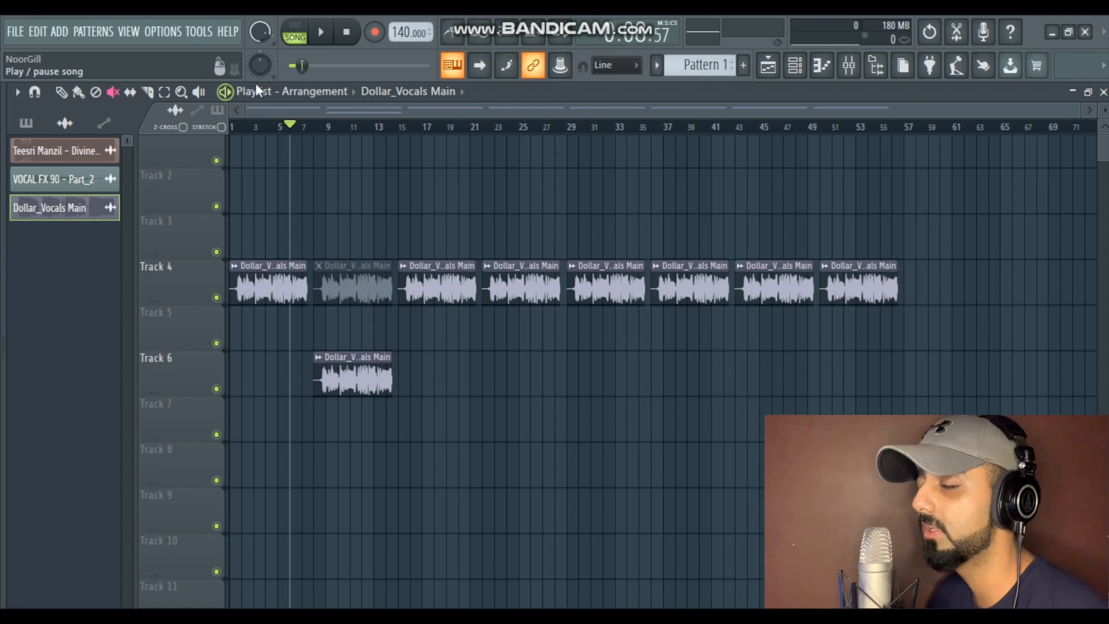
left_click(347, 32)
Choose the Slip tool and play the silent opening of the first clip on Track 4, stopping after a short listen.
left_click(78, 92)
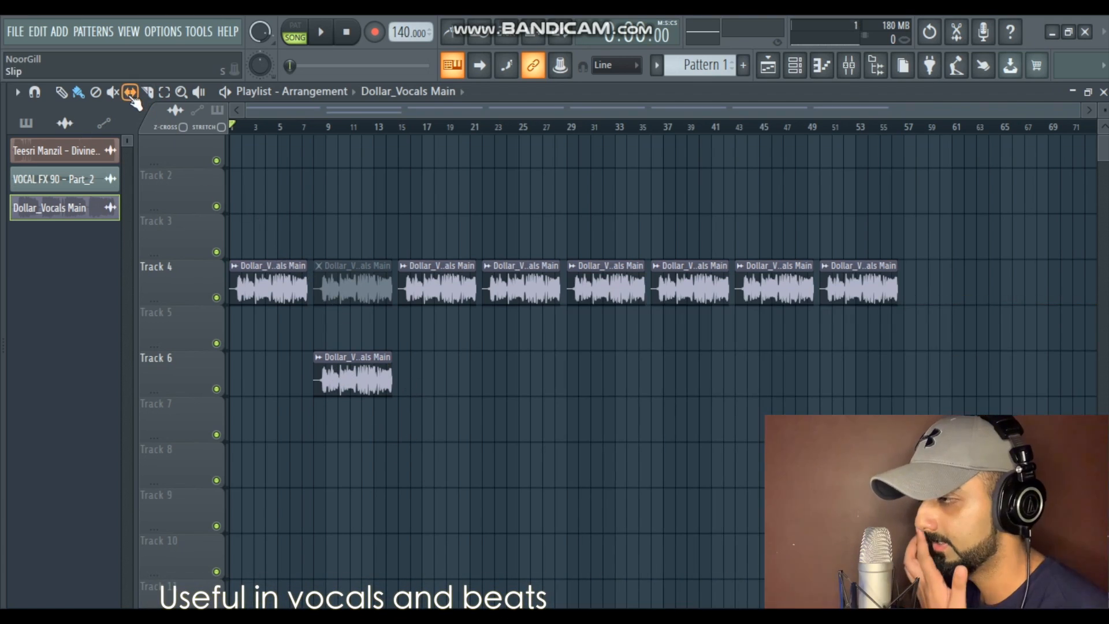
scroll(156, 223, "up", 5)
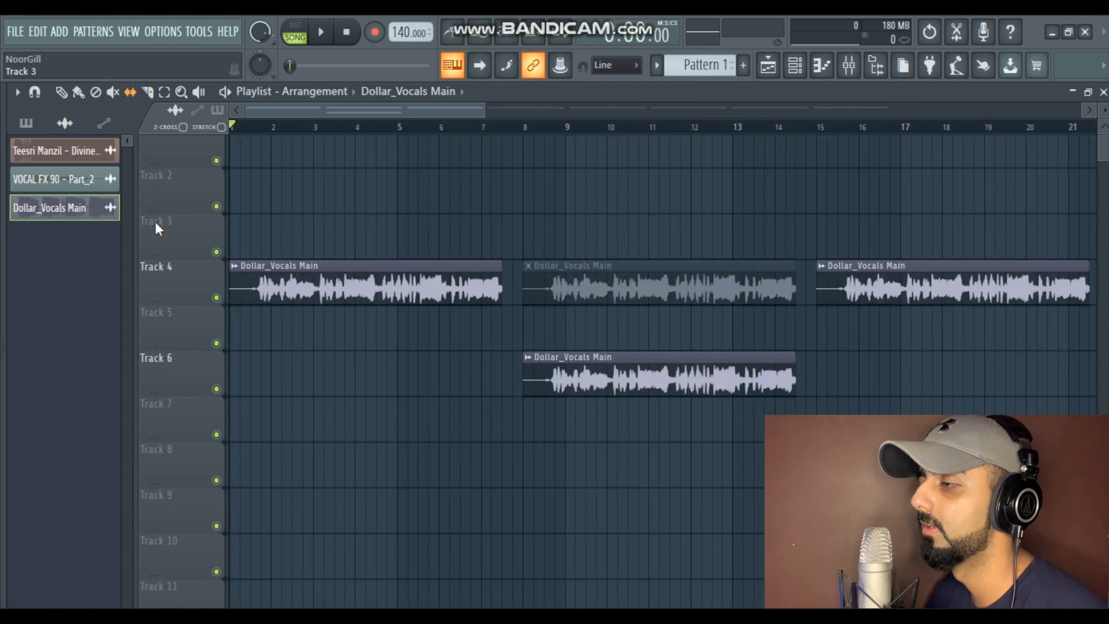
scroll(169, 223, "up", 4)
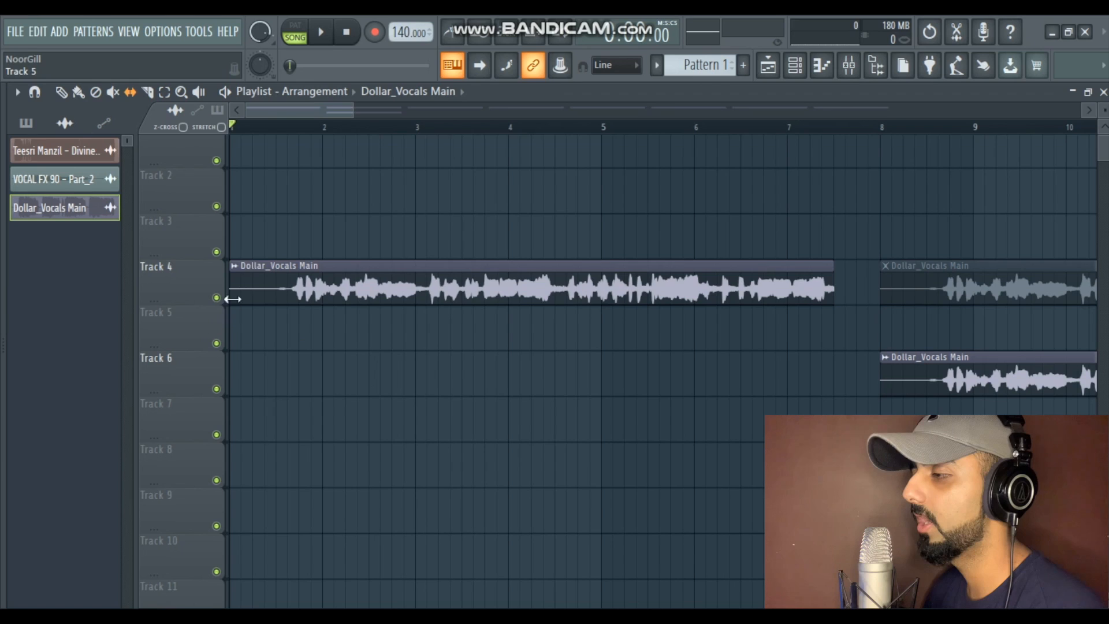
key("space")
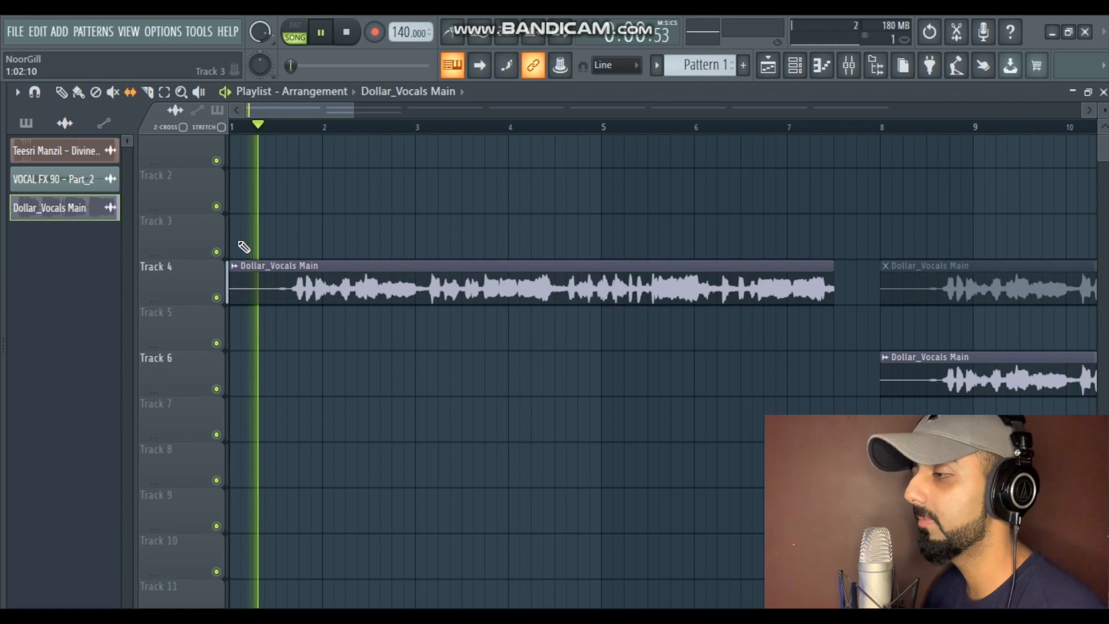
key("space")
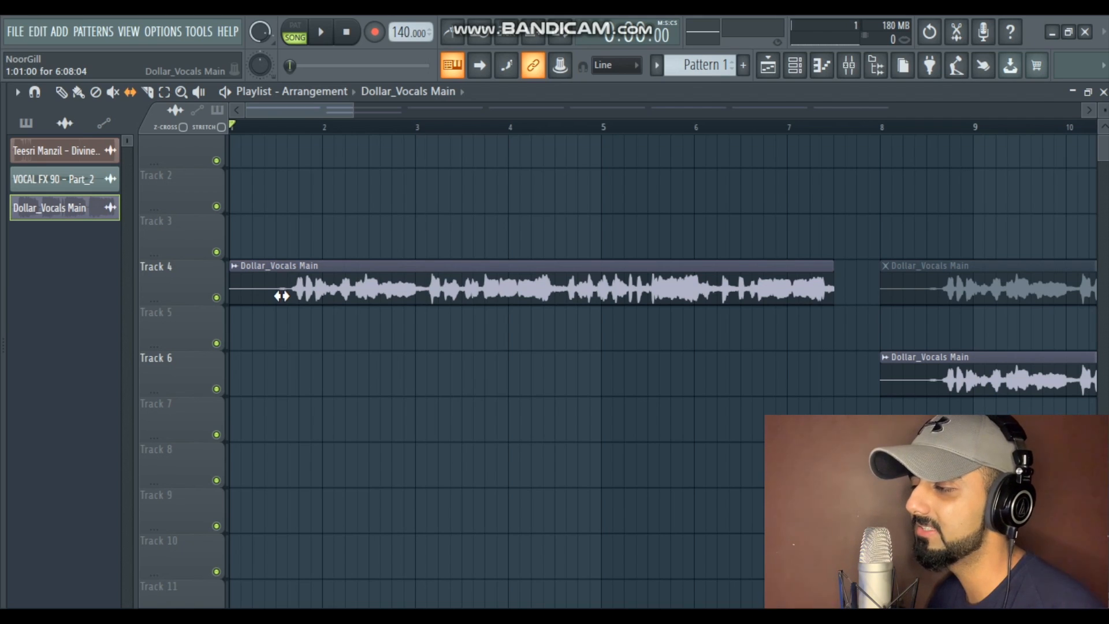
Slip the audio inside the first Track 4 clip earlier so the vocals begin right at the clip's start.
scroll(188, 291, "up", 3)
scroll(278, 311, "down", 2)
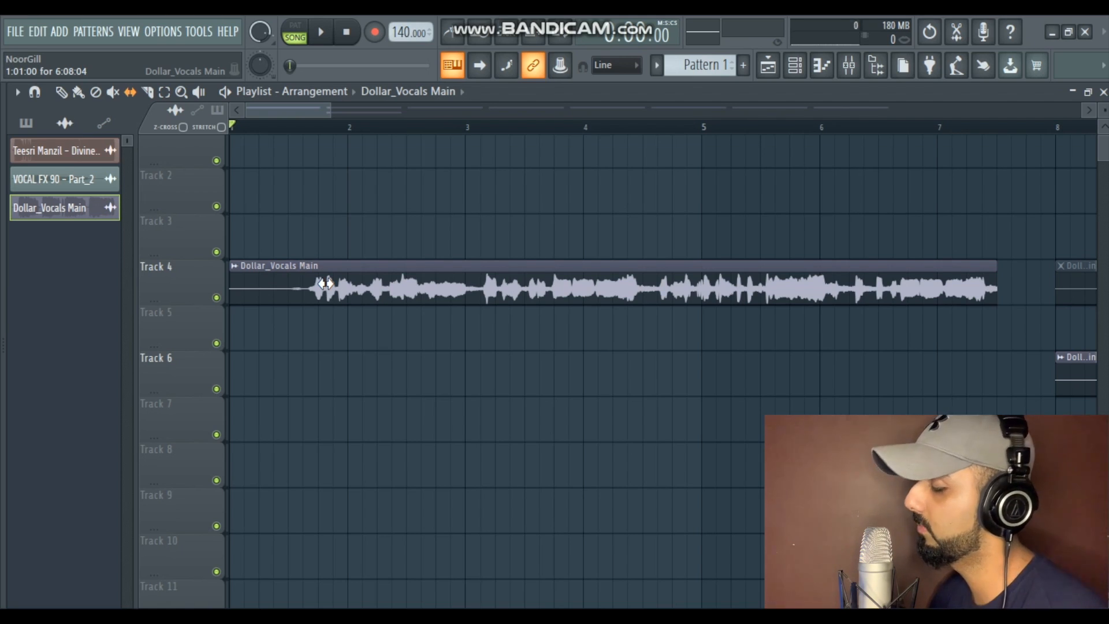
mouse_move(326, 284)
left_mouse_down()
mouse_move(316, 284)
mouse_move(326, 284)
left_mouse_up()
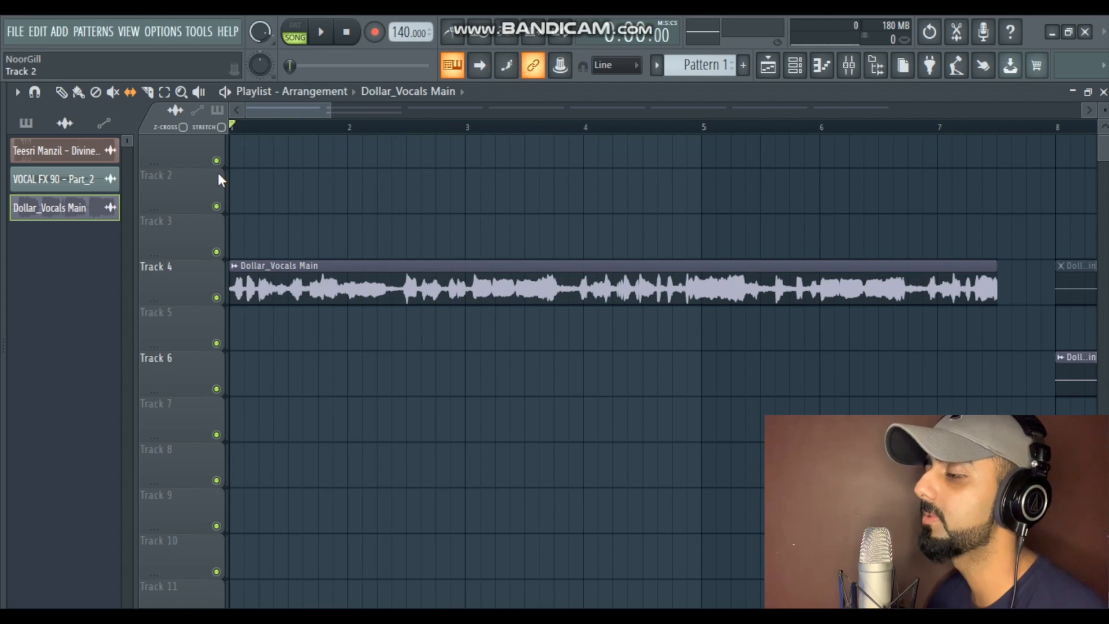
Play the slipped first clip from the start of the arrangement and stop playback.
key("space")
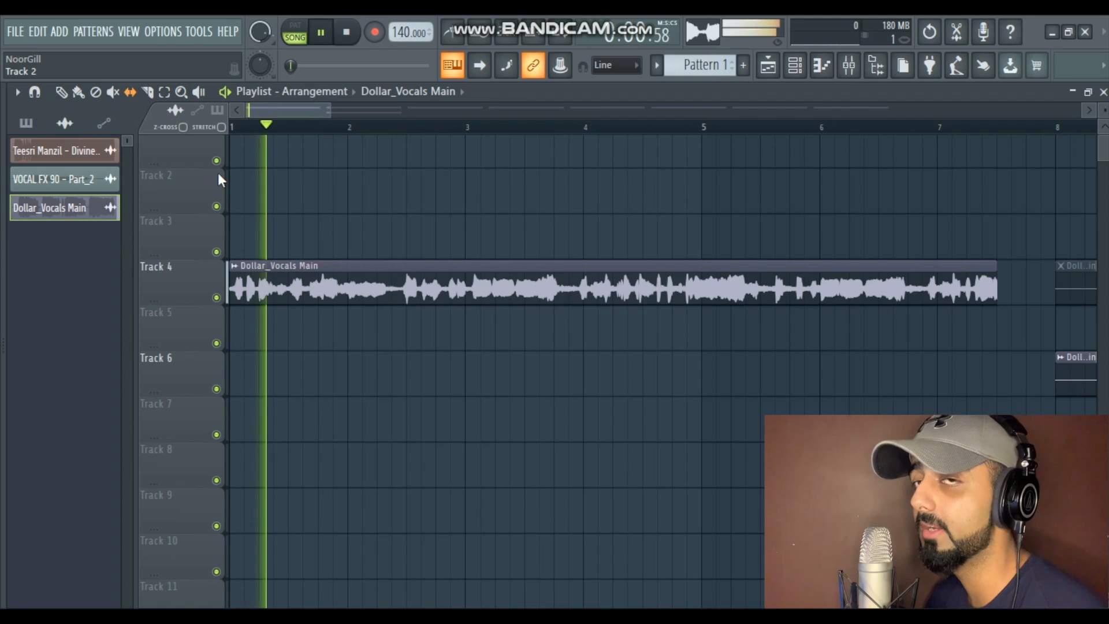
scroll(411, 179, "down", 3)
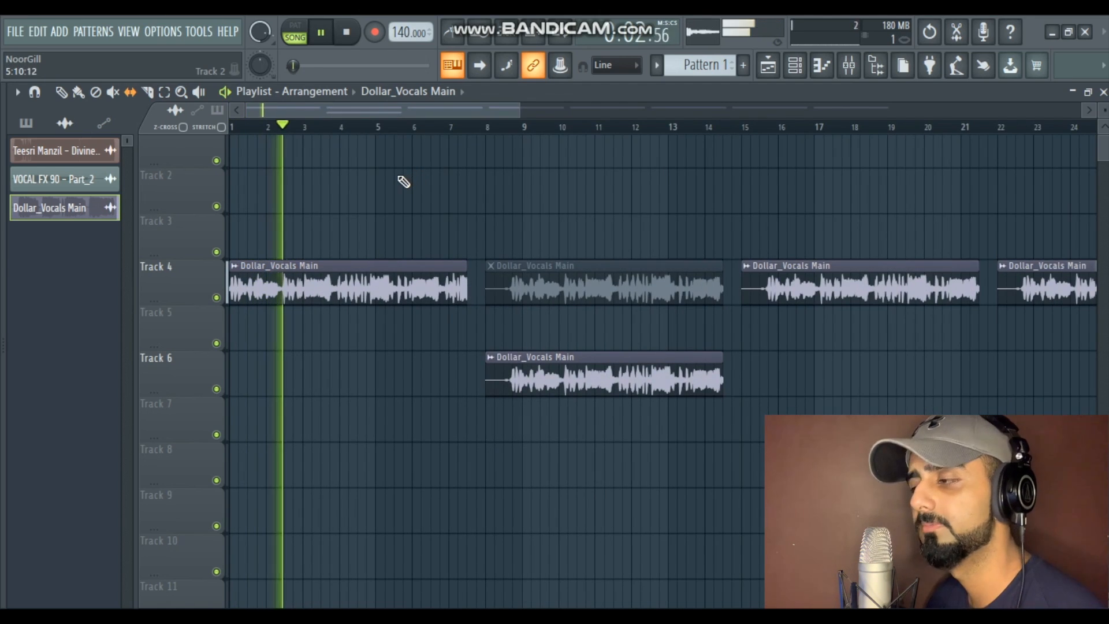
key("space")
key("space")
key("space")
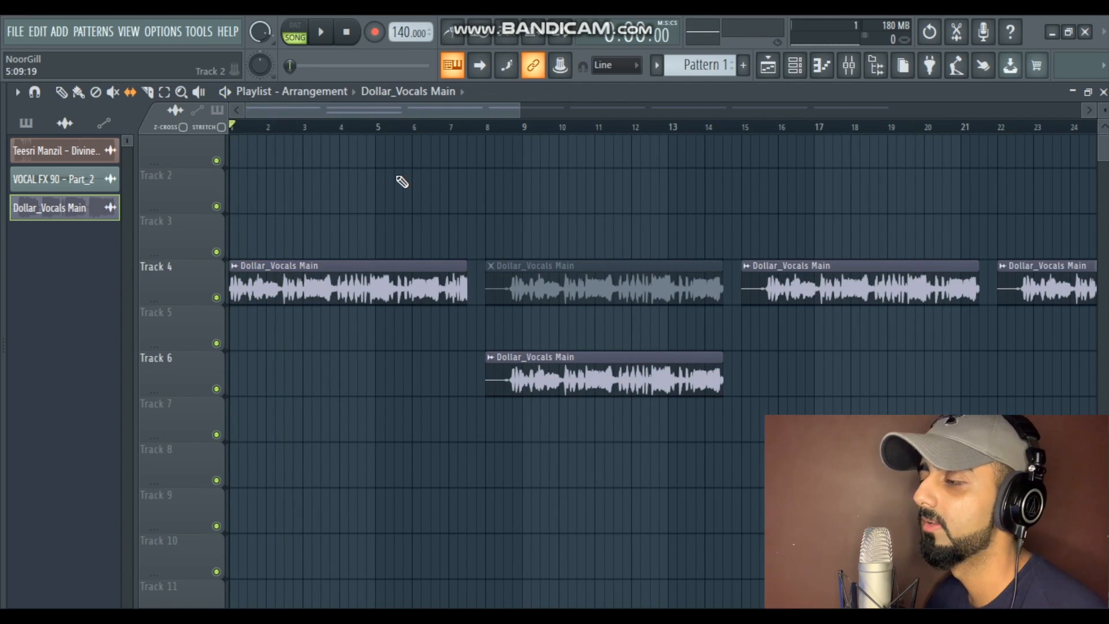
With the Paint tool, delete every clip on Tracks 4 and 6 except the slipped first clip.
scroll(388, 215, "down", 3)
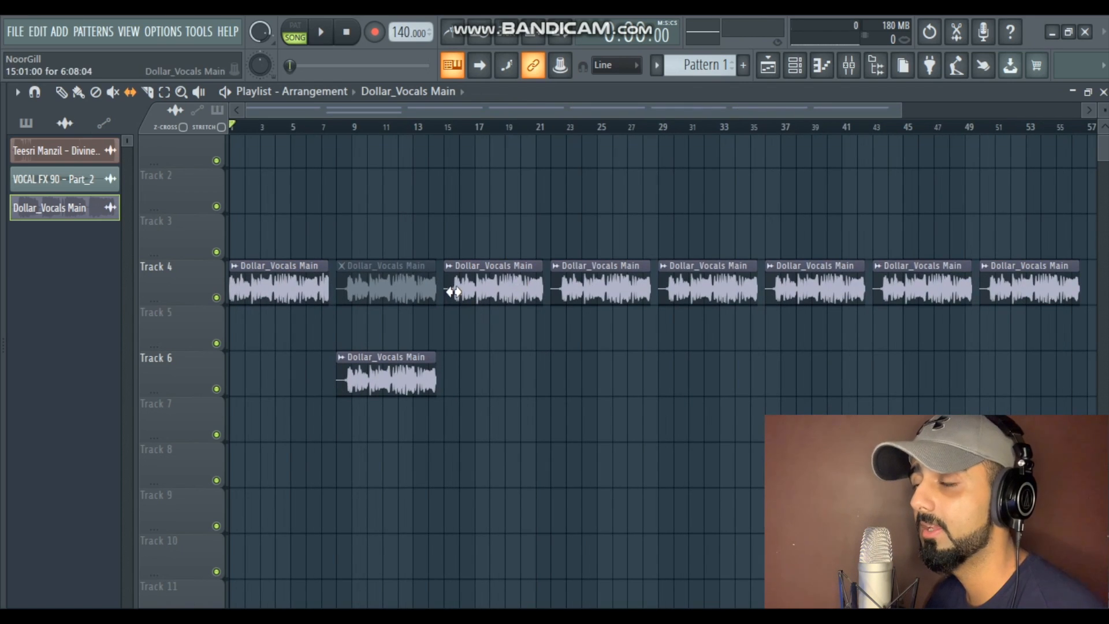
left_click(78, 91)
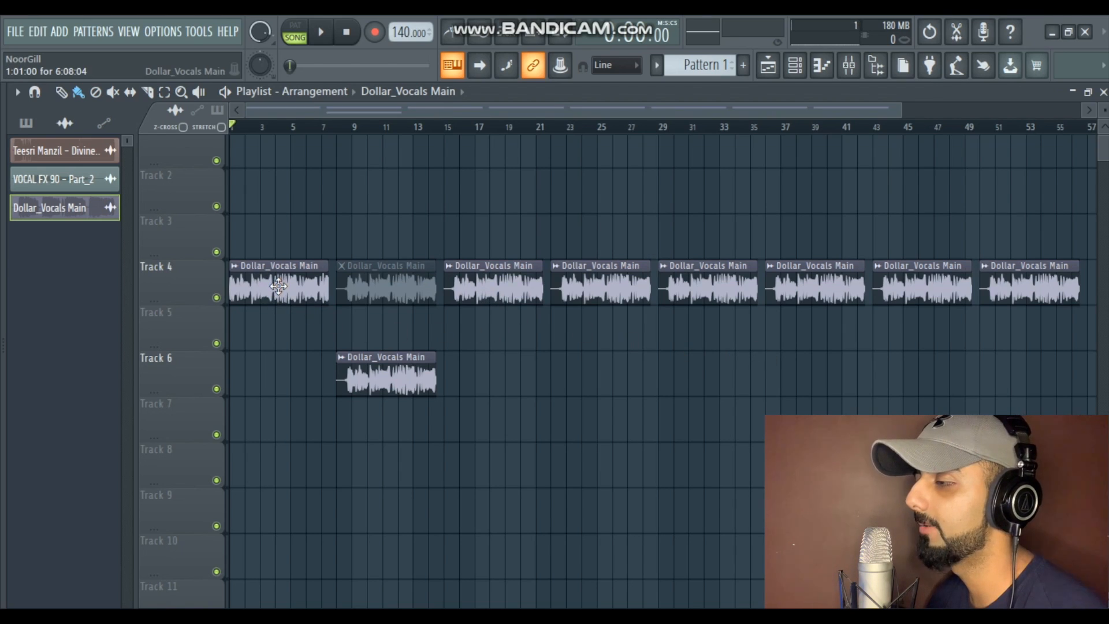
right_click(471, 289)
right_click(601, 289)
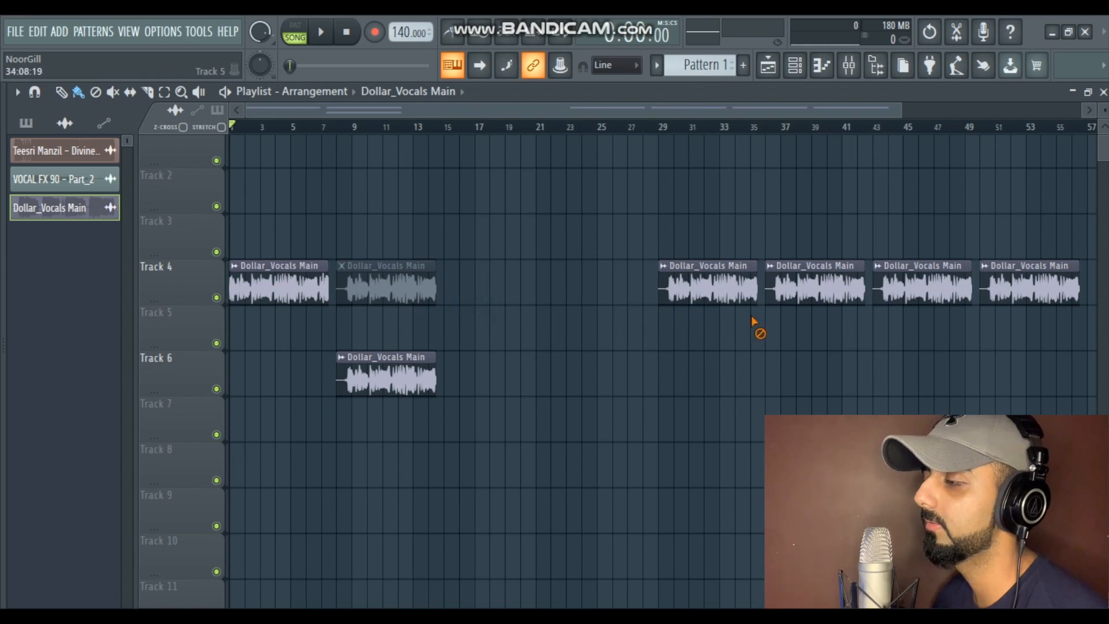
right_click(722, 289)
right_click(815, 289)
right_click(922, 289)
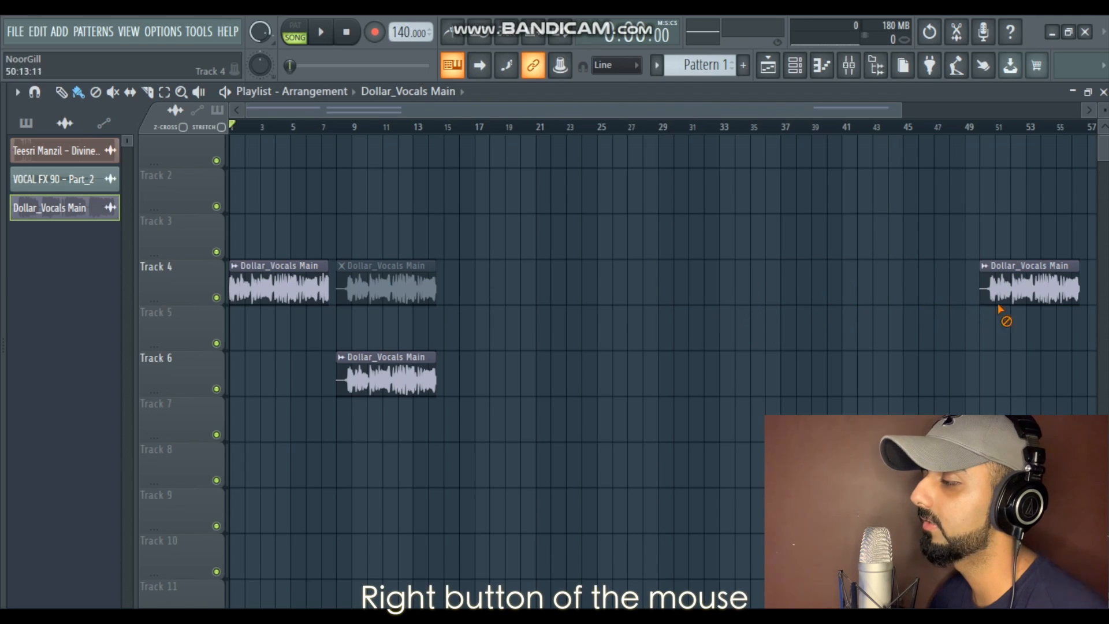
right_click(1030, 289)
right_click(391, 286)
right_click(386, 375)
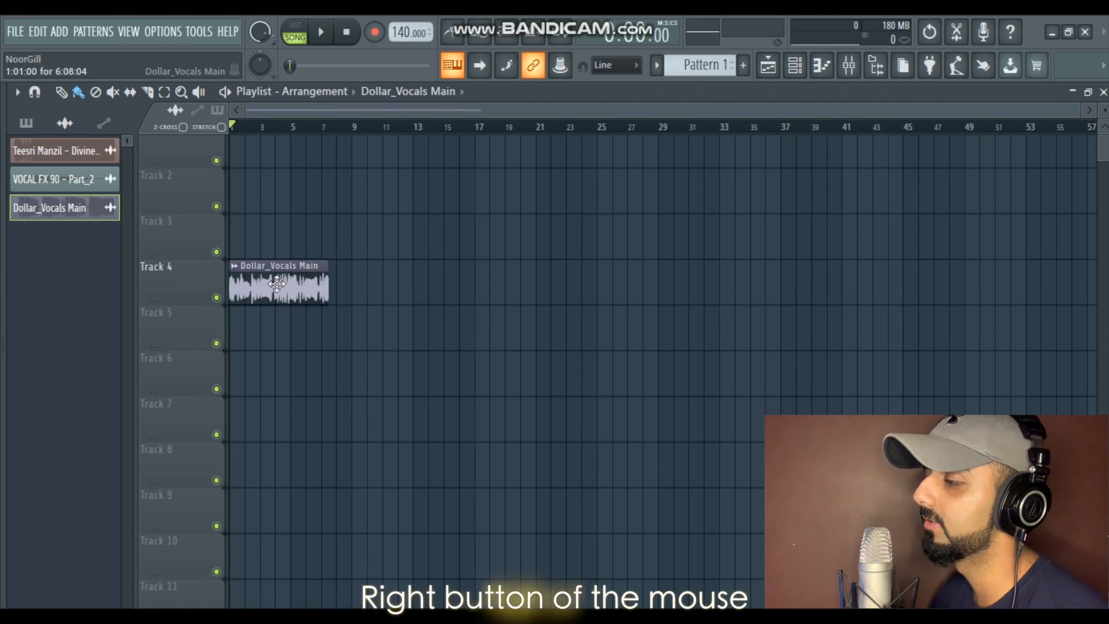
Paint five copies of the slipped clip along Track 4 from bar 8, and undo both the painting and the preceding deletions.
mouse_move(344, 290)
left_mouse_down()
mouse_move(463, 322)
mouse_move(790, 239)
mouse_move(803, 248)
left_mouse_up()
right_click(508, 357)
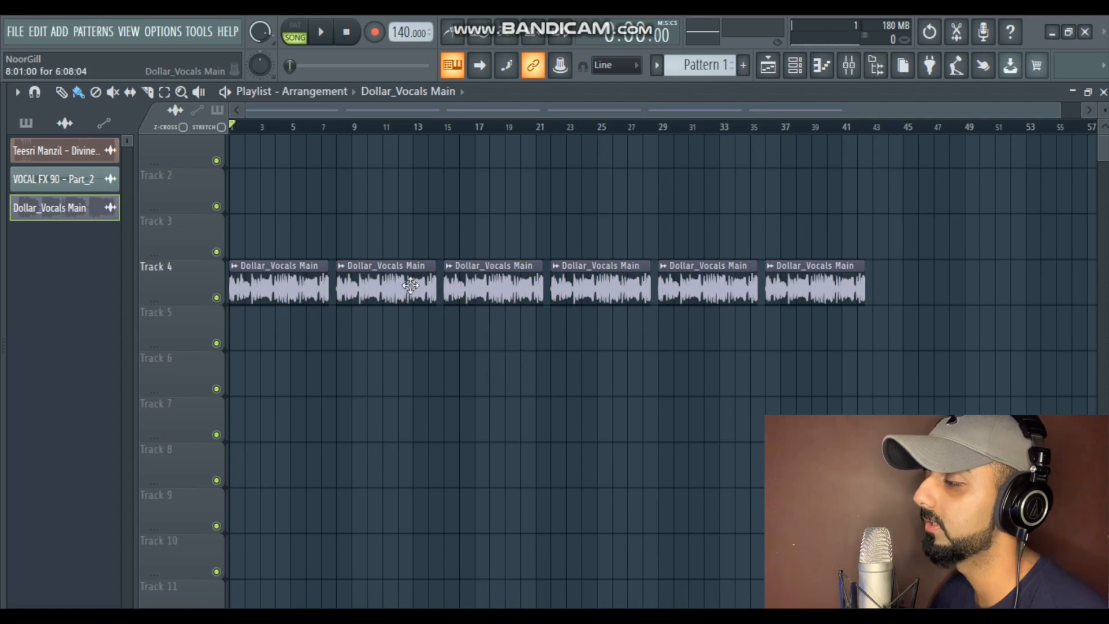
key("ctrl+alt+z")
key("ctrl+alt+z")
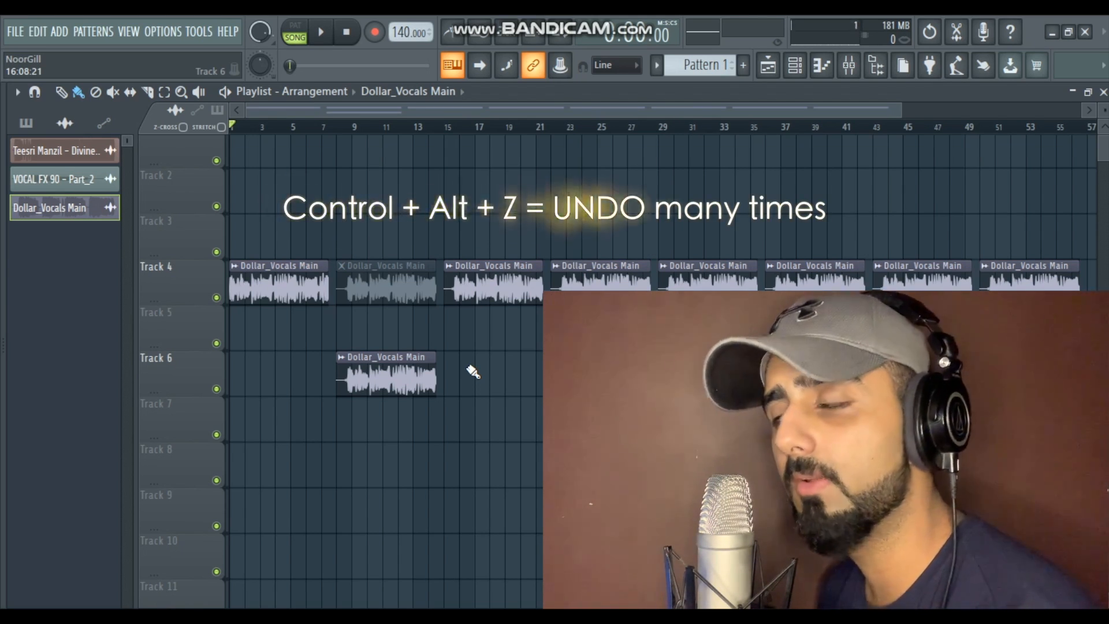
Delete the muted clip and the four clips following it on Track 4, keeping the ones at bars 43 and 50.
right_click(400, 293)
right_click(494, 295)
right_click(601, 298)
right_click(707, 298)
right_click(815, 296)
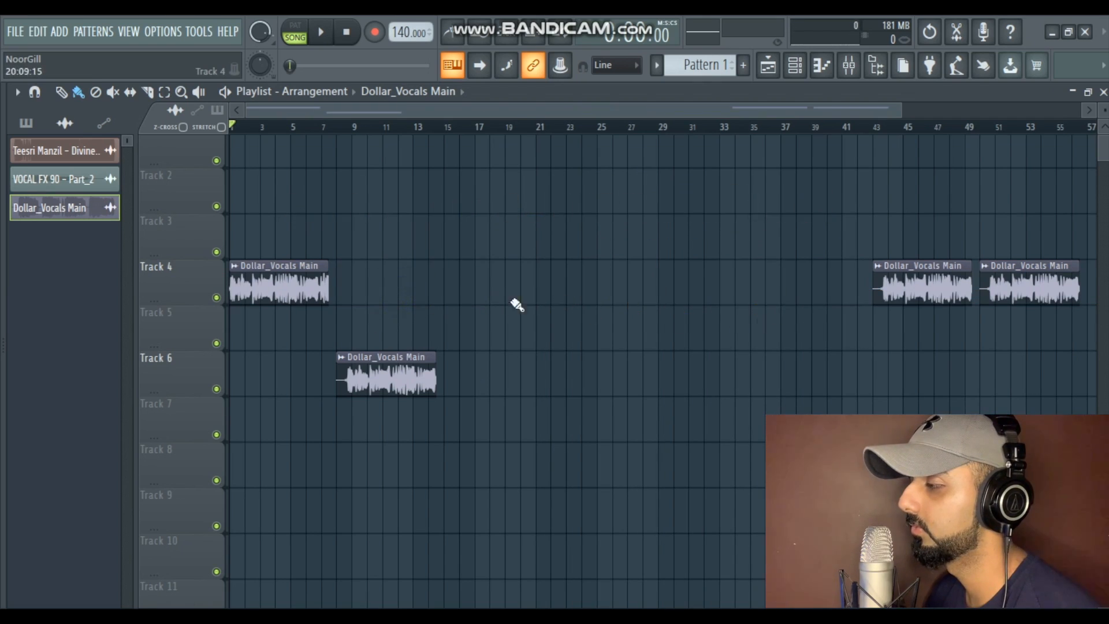
Paint clips on Track 3 at bars 8 and 17 and on Track 4 near bar 19, and mute the bar 8 clip.
left_click(480, 245)
left_click(364, 246)
left_click(506, 292)
left_click(113, 91)
left_click(389, 242)
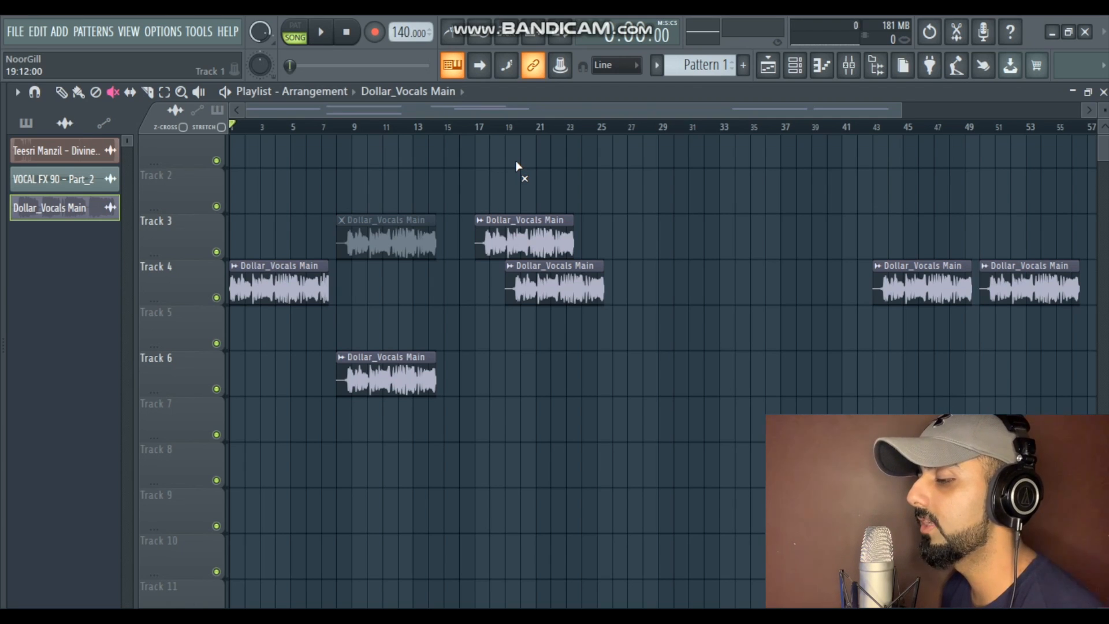
Undo the muting and the three painted clips one history step after another.
key("ctrl+z")
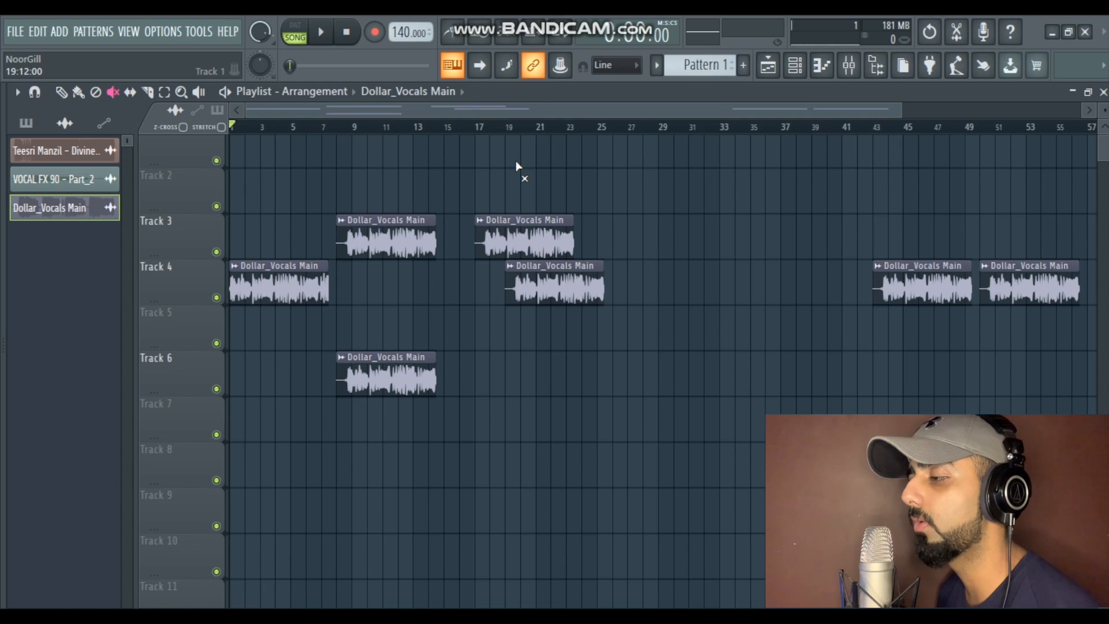
key("ctrl+z")
key("ctrl+z")
key("ctrl+z")
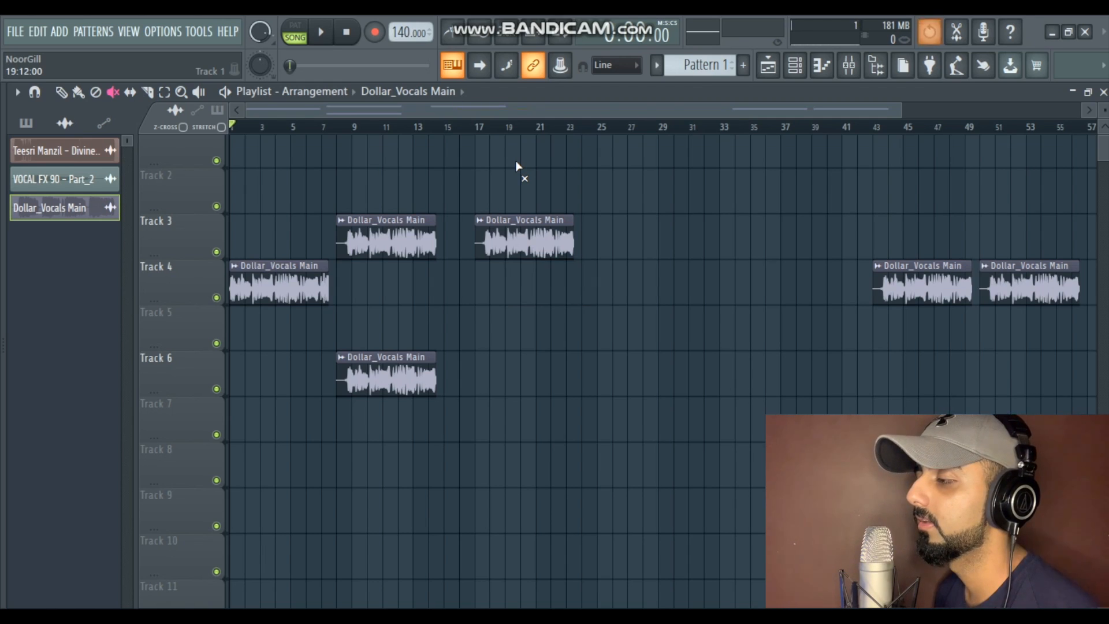
key("ctrl+alt+z")
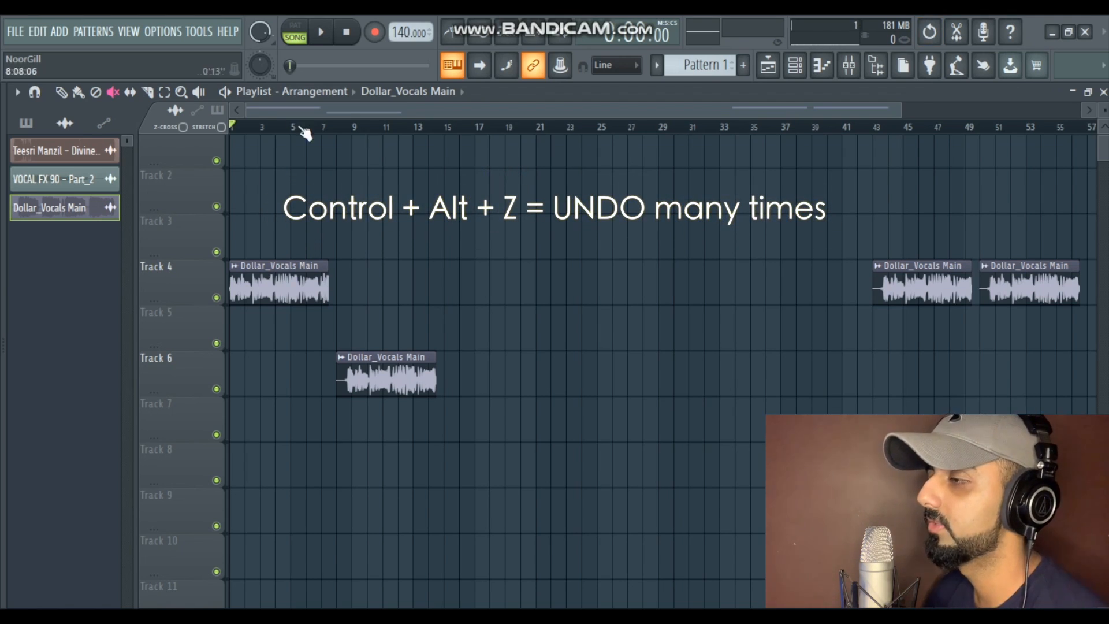
Slice the first Dollar_Vocals Main clip on Track 4 vertically at bar 4.
left_click(147, 91)
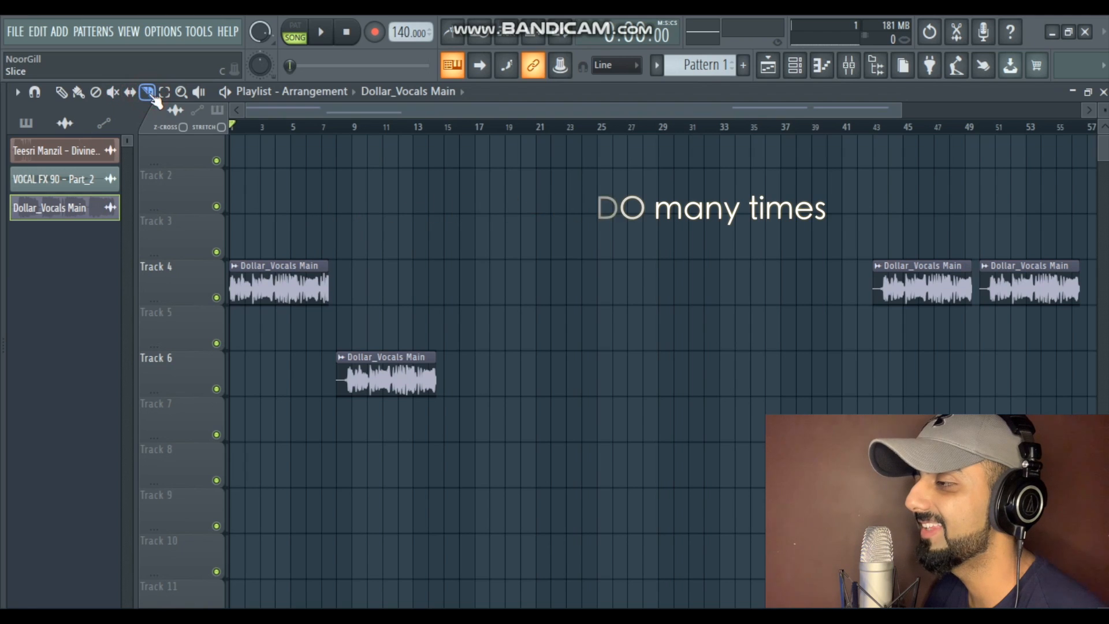
scroll(194, 272, "up", 5)
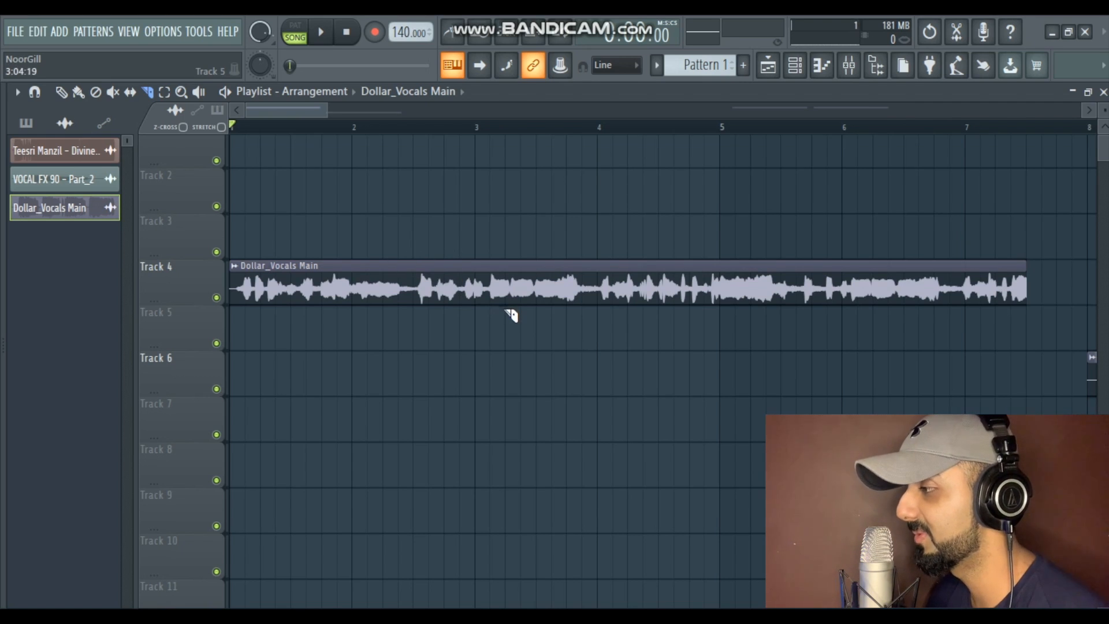
scroll(520, 280, "down", 1)
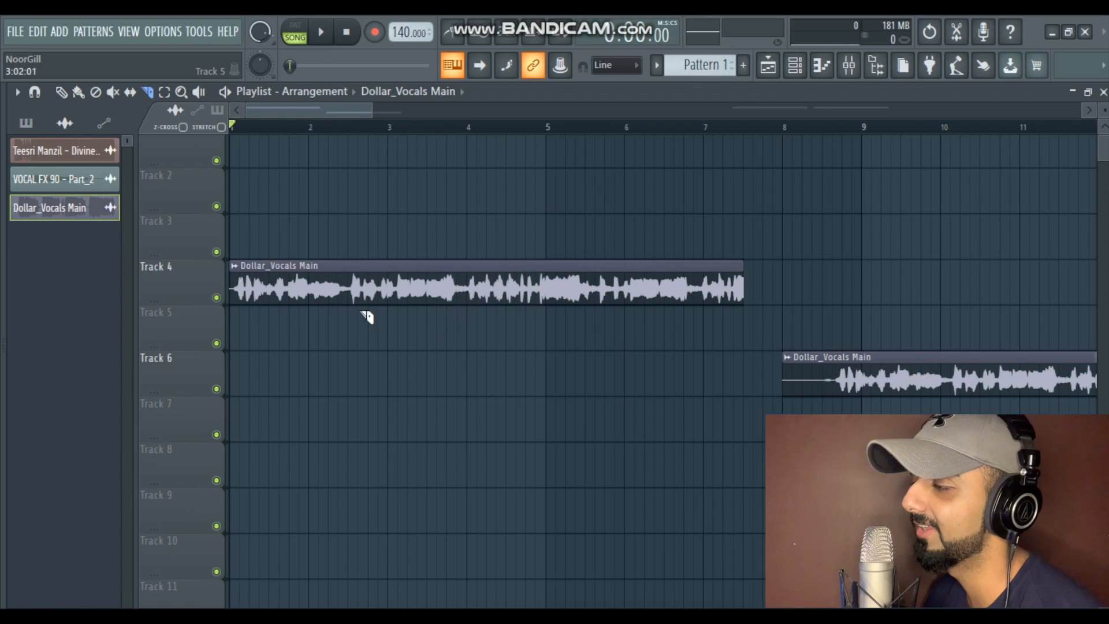
scroll(222, 314, "up", 1)
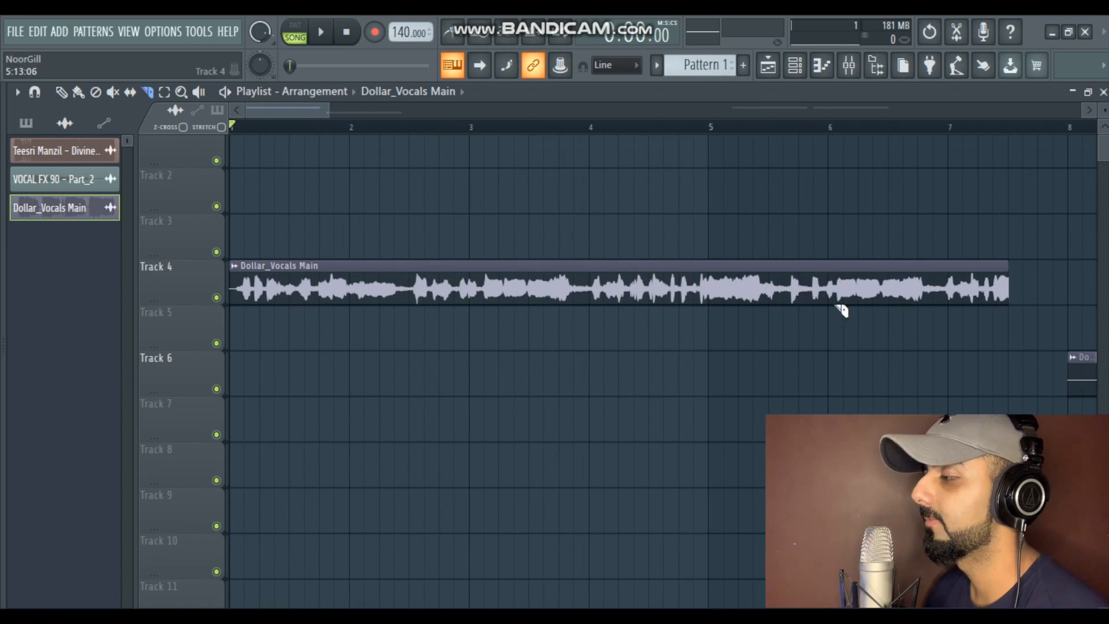
scroll(641, 280, "down", 1)
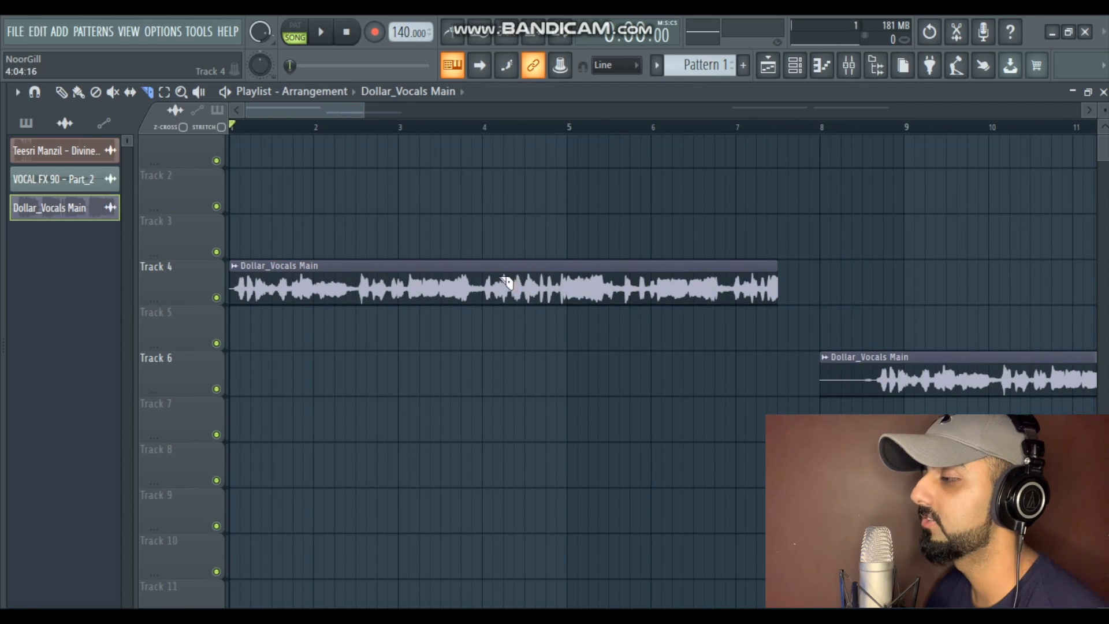
scroll(420, 325, "down", 1)
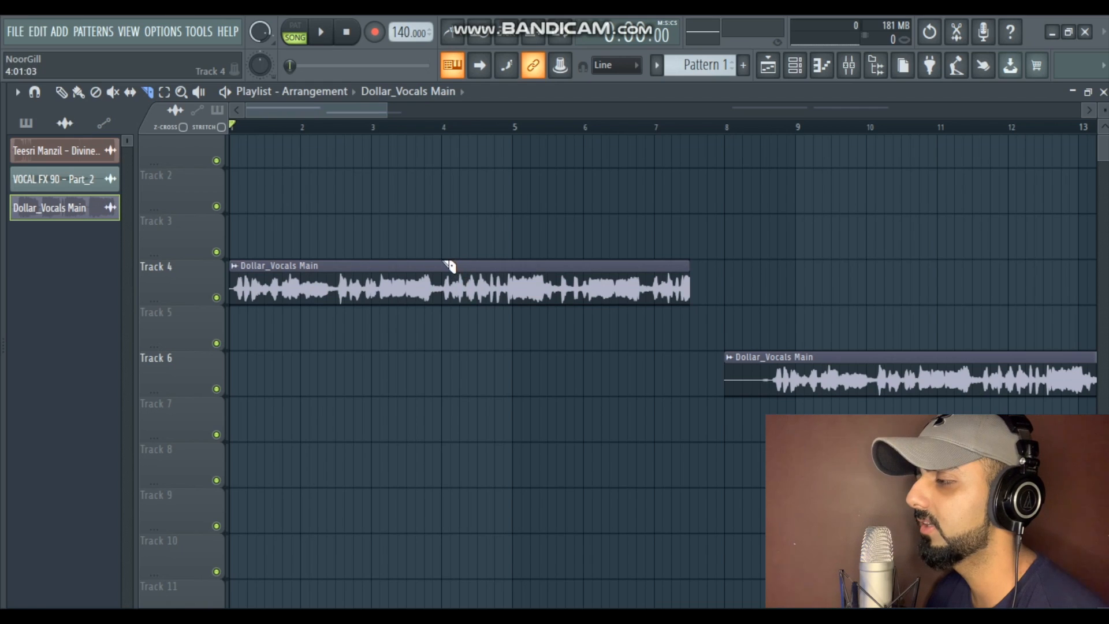
left_click_drag(447, 282, 446, 315)
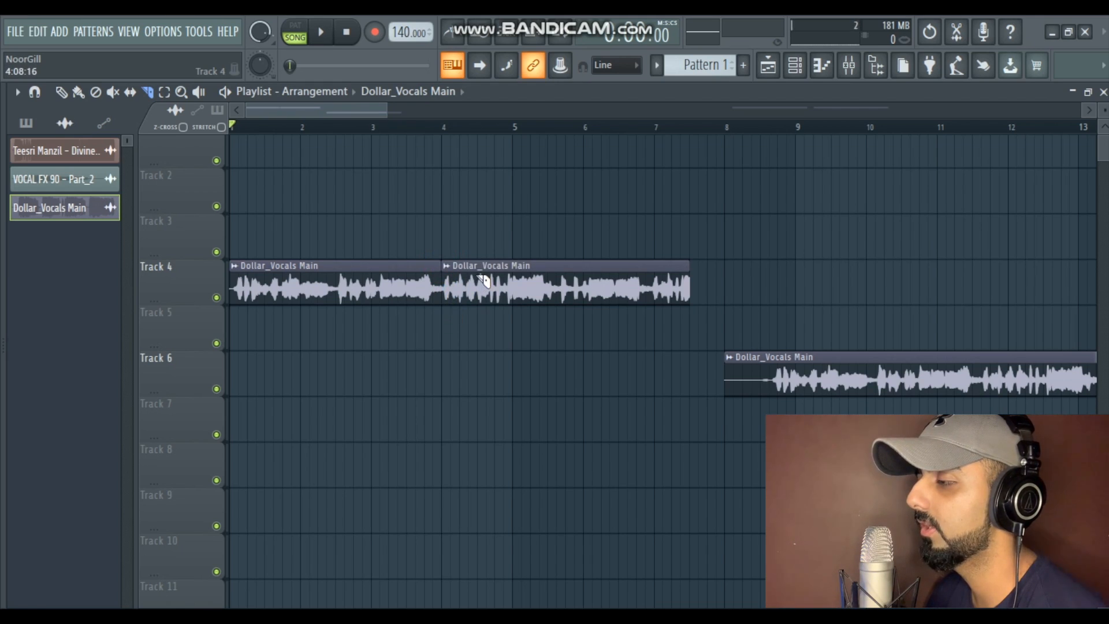
Move the second Track 4 slice away and back to bar 4, and move the Track 6 clip to bar 1.
left_click(78, 92)
scroll(337, 293, "down", 3)
left_click_drag(336, 294, 620, 224)
scroll(620, 224, "down", 1)
left_click_drag(528, 369, 349, 369)
left_click_drag(531, 240, 335, 314)
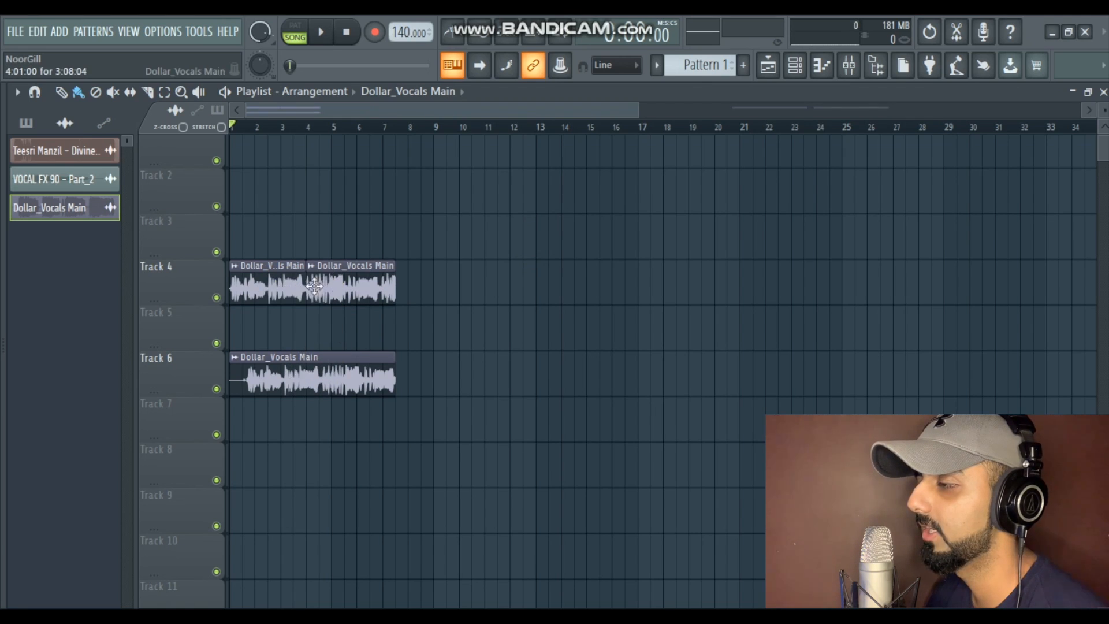
Slice the second piece on Track 4 at four points, about bars 4.9, 5.9, 6.3 and 7.4.
scroll(133, 262, "up", 3)
left_click(148, 95)
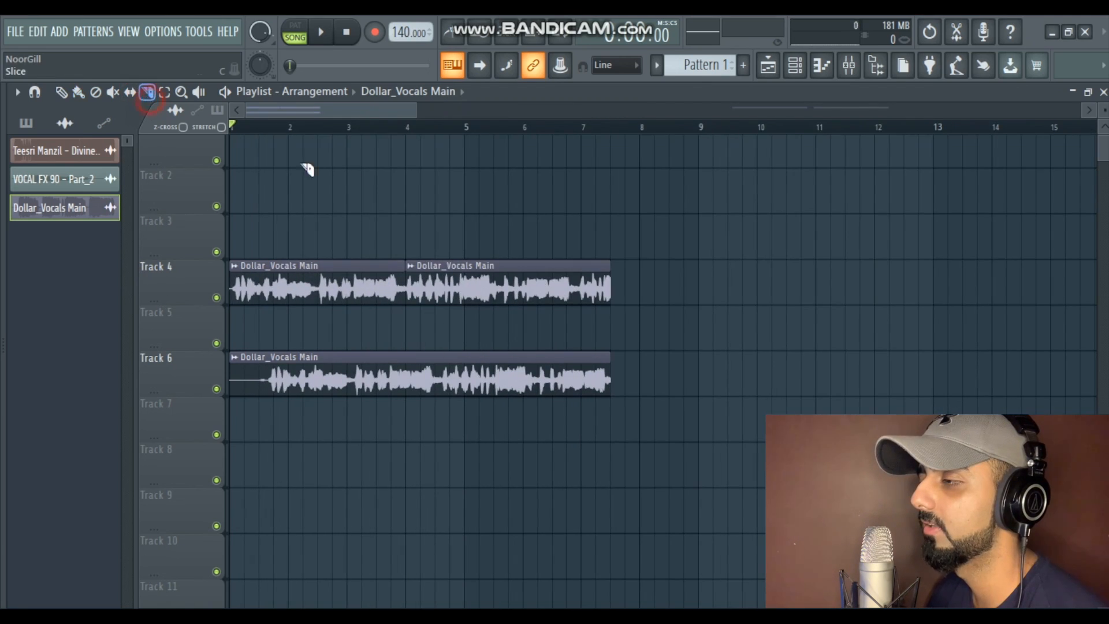
left_click(459, 283)
left_click(517, 283)
left_click(543, 272)
left_click_drag(604, 272, 606, 318)
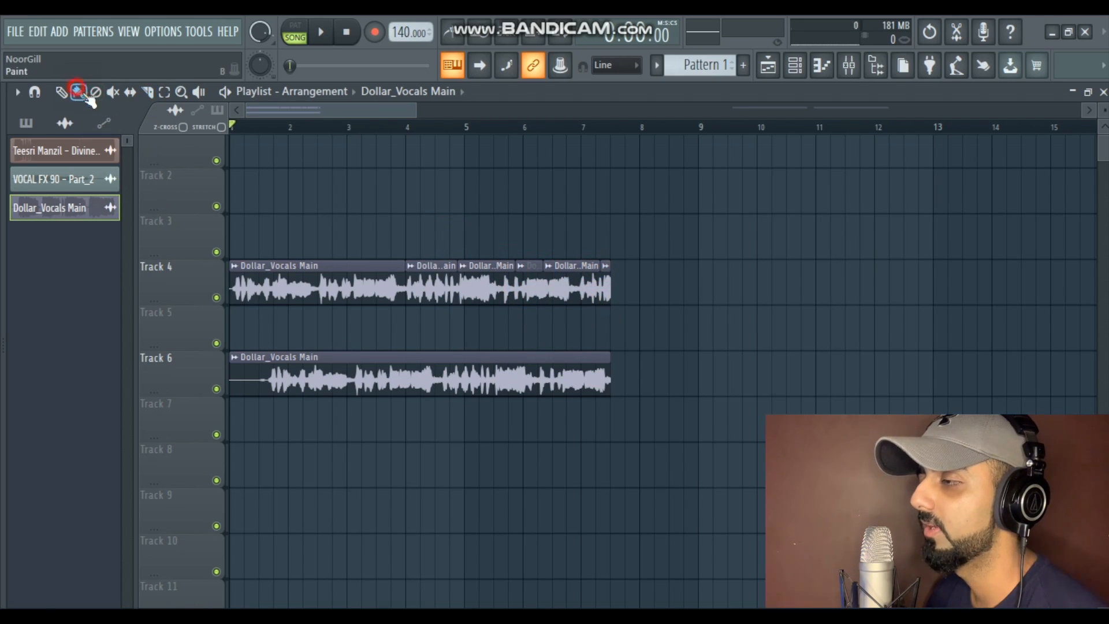
Move the Track 6 clip to Track 5 at bar 8, and delete the Track 4 slices at bar 4 and just before bar 6.
left_click_drag(458, 382, 938, 308)
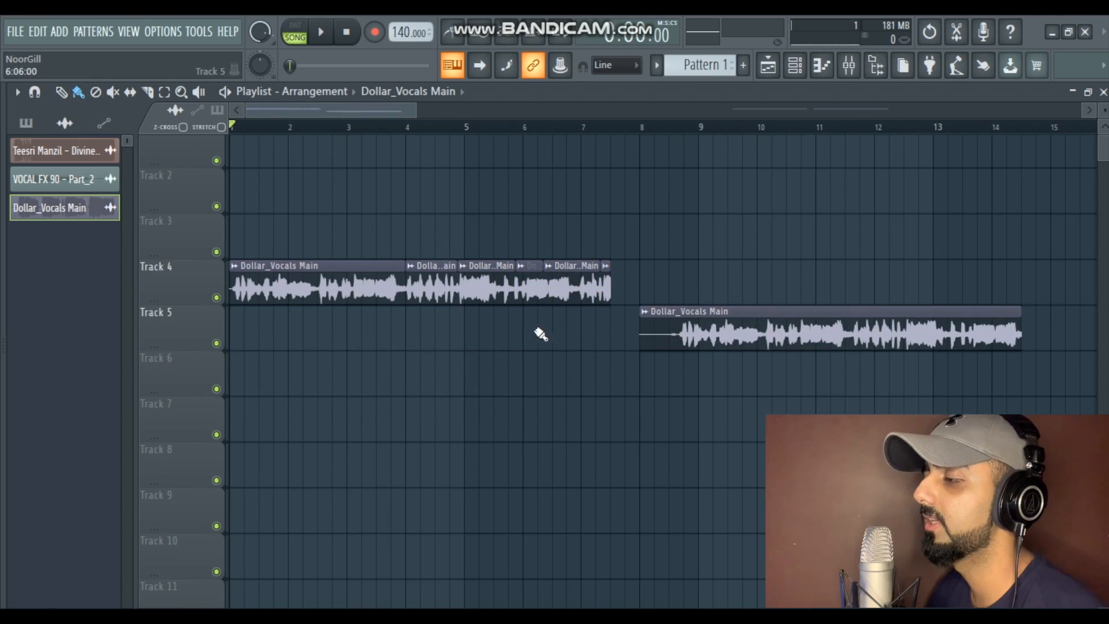
right_click(436, 291)
right_click(527, 283)
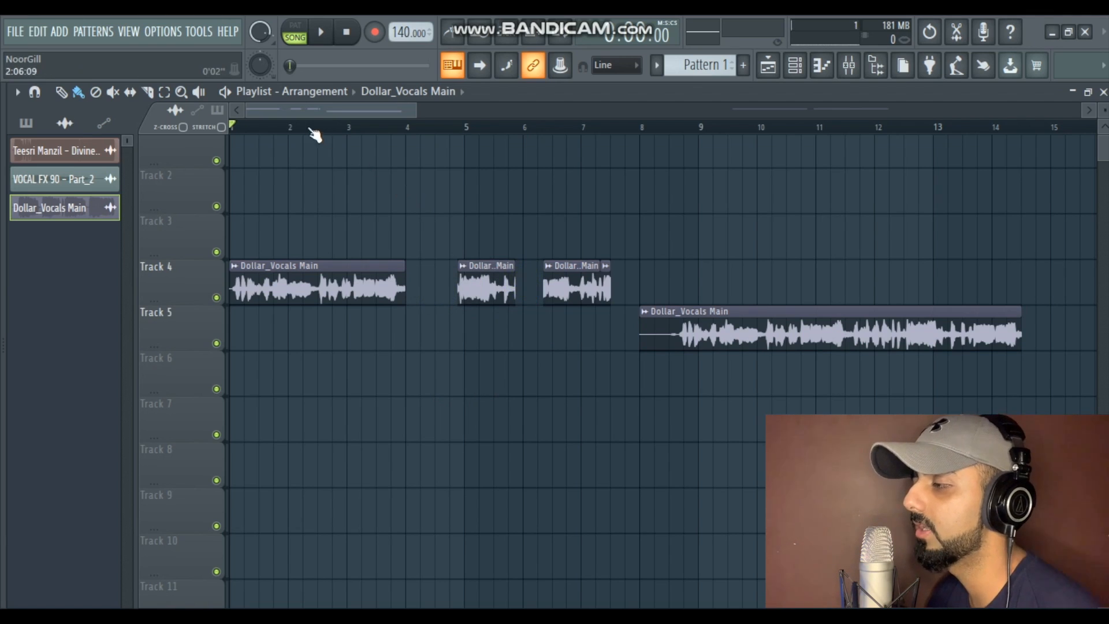
Play the arrangement from about bar 2.7, and stop playback once it has passed the short Track 4 slices.
left_click(339, 123)
key("space")
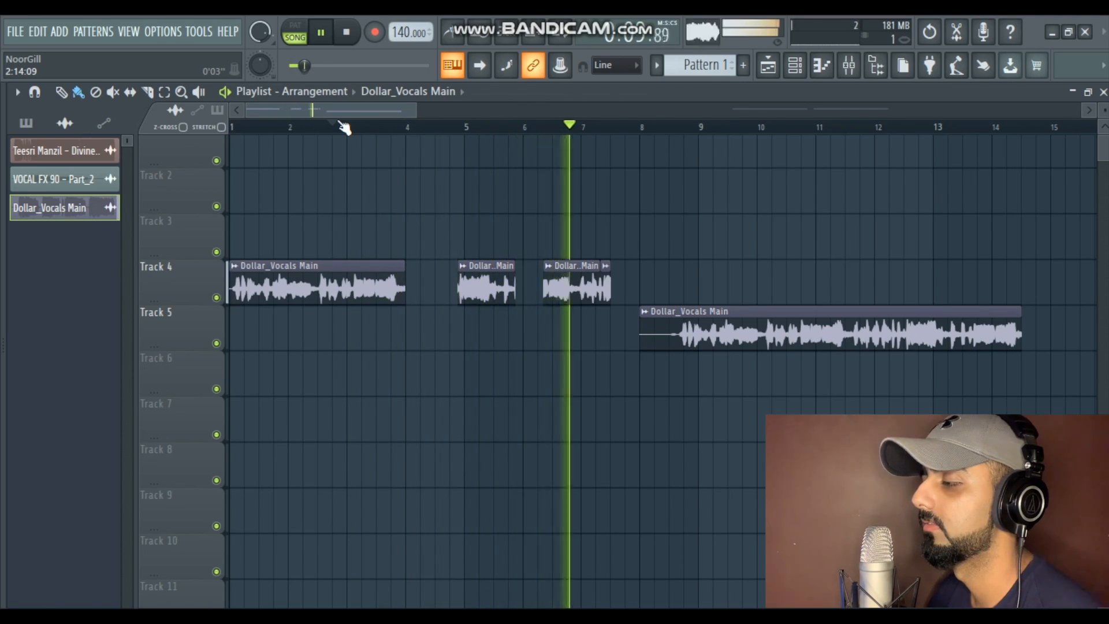
key("space")
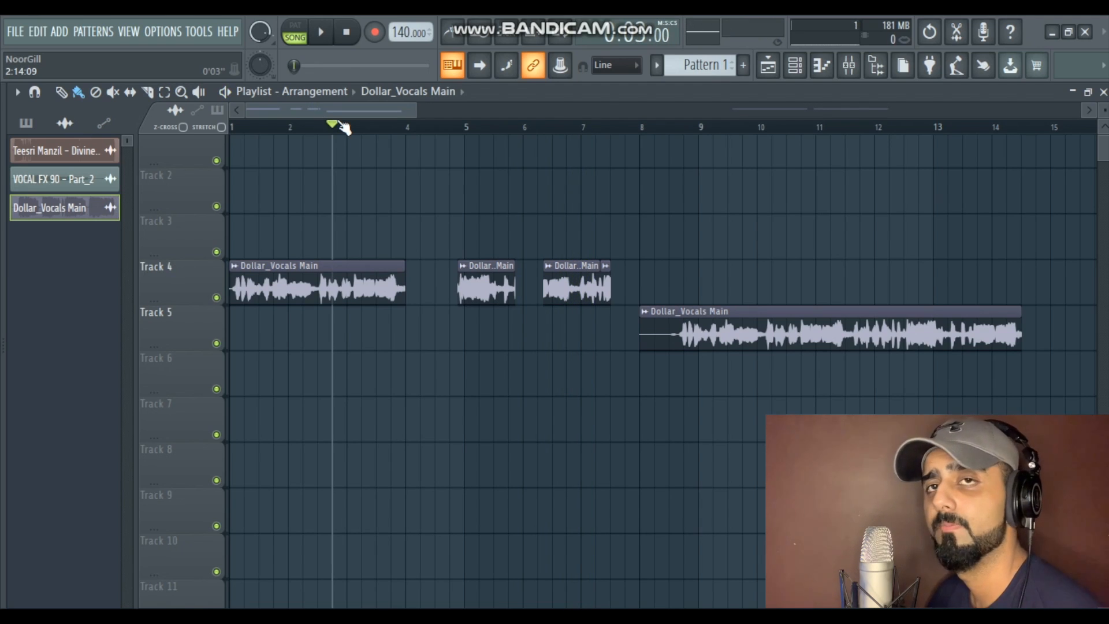
Delete the Track 5 clip and the two short Track 4 slices, leaving only the first Track 4 clip.
right_click(725, 321)
right_click(595, 291)
right_click(514, 291)
left_click(164, 92)
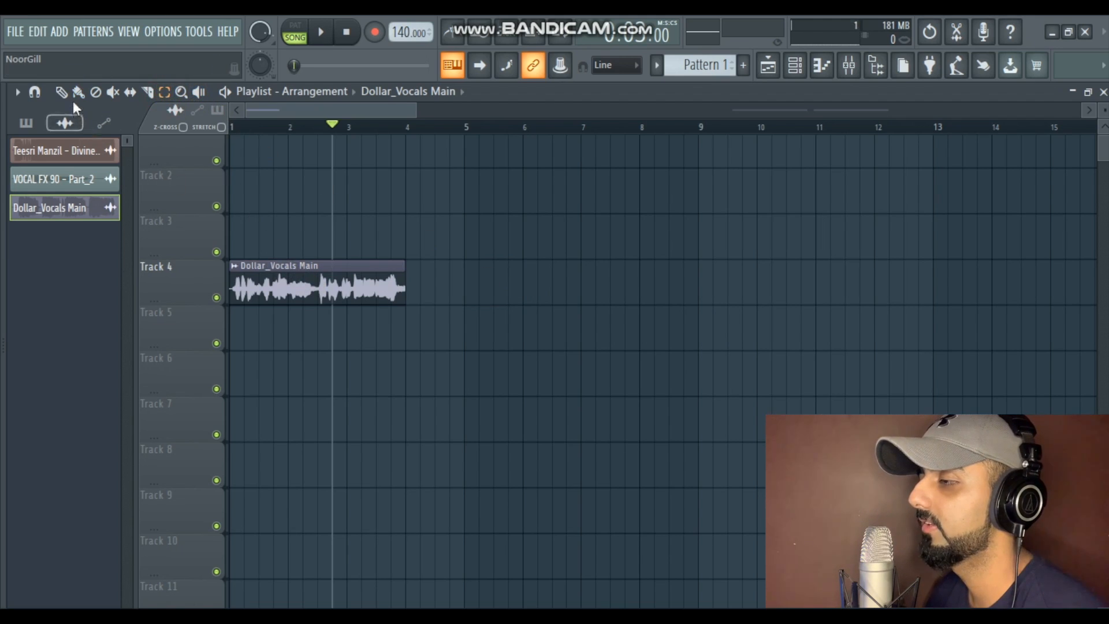
Paint copies of the Track 4 clip: Track 5 bar 4, Track 7 bar 5.5, Track 4 bar 6.75, and Tracks 2, 5 and 7 at bar 10.75.
scroll(237, 278, "down", 3)
left_click(261, 292)
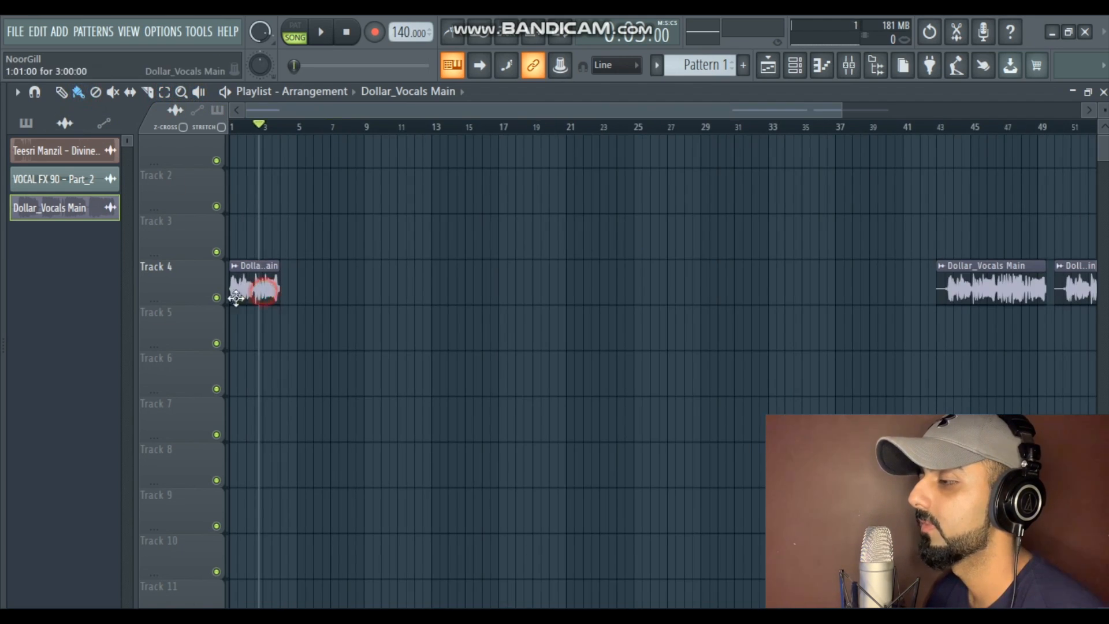
scroll(257, 296, "up", 2)
scroll(203, 318, "up", 1)
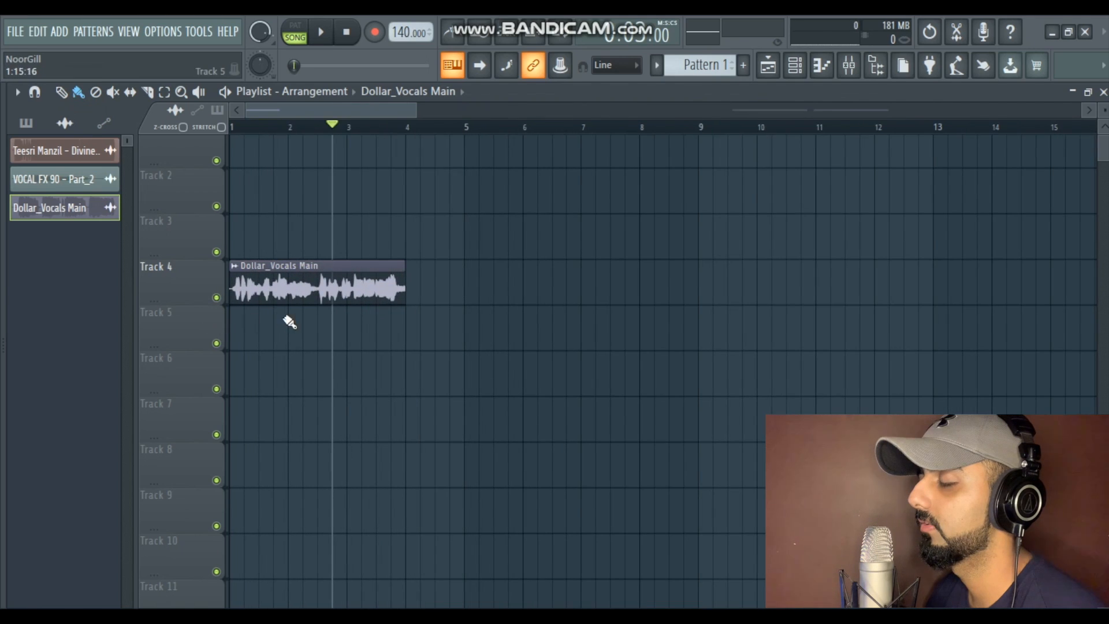
left_click(408, 335)
left_click(503, 404)
left_click(563, 265)
left_click(806, 193)
left_click(806, 330)
left_click(807, 411)
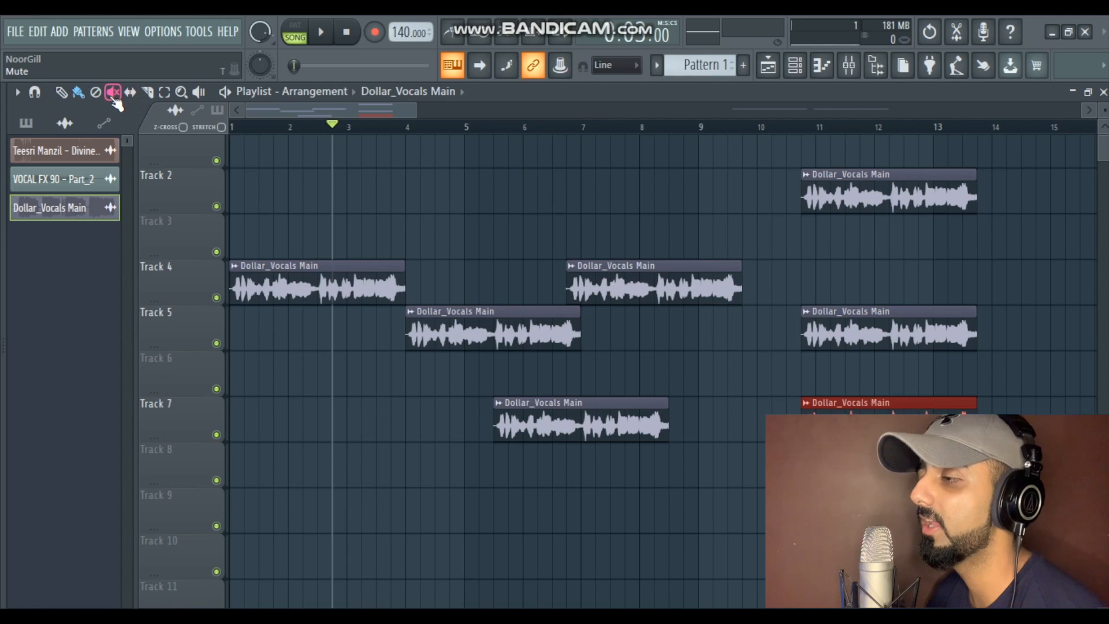
Use the Select tool to select clips one at a time on Tracks 4, 5 and 7.
left_click(147, 93)
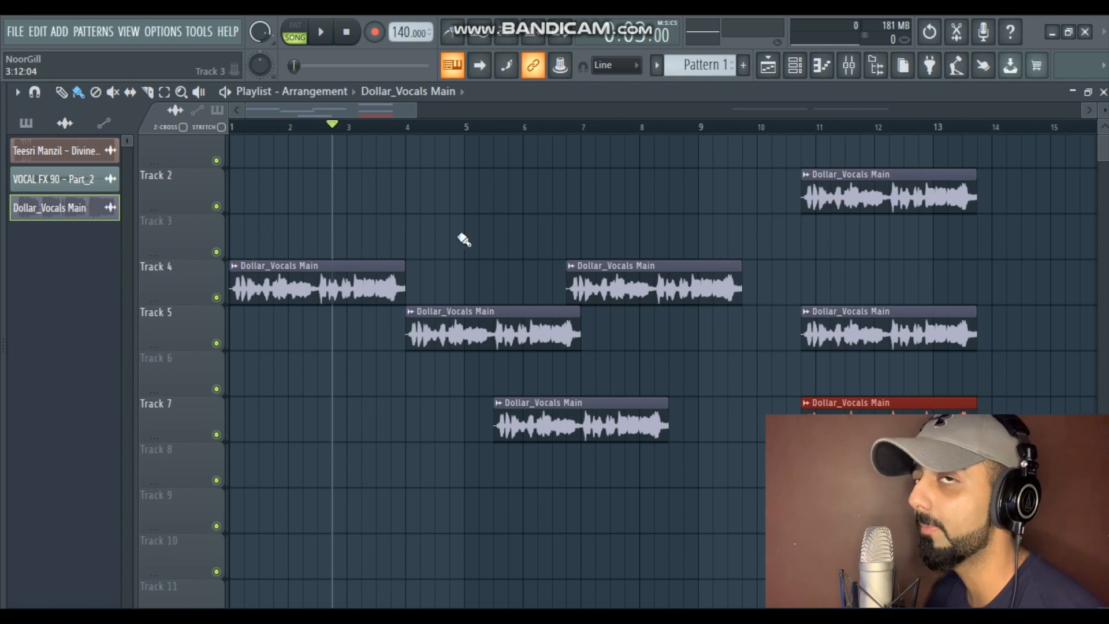
left_click(164, 91)
left_click(606, 291)
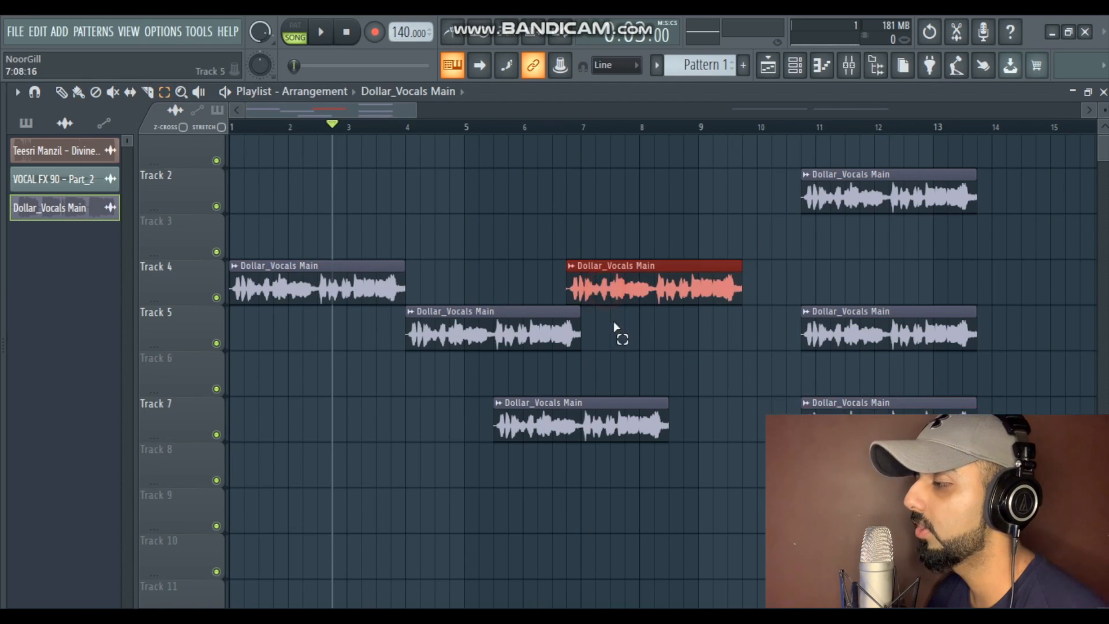
left_click(357, 284)
left_click(479, 336)
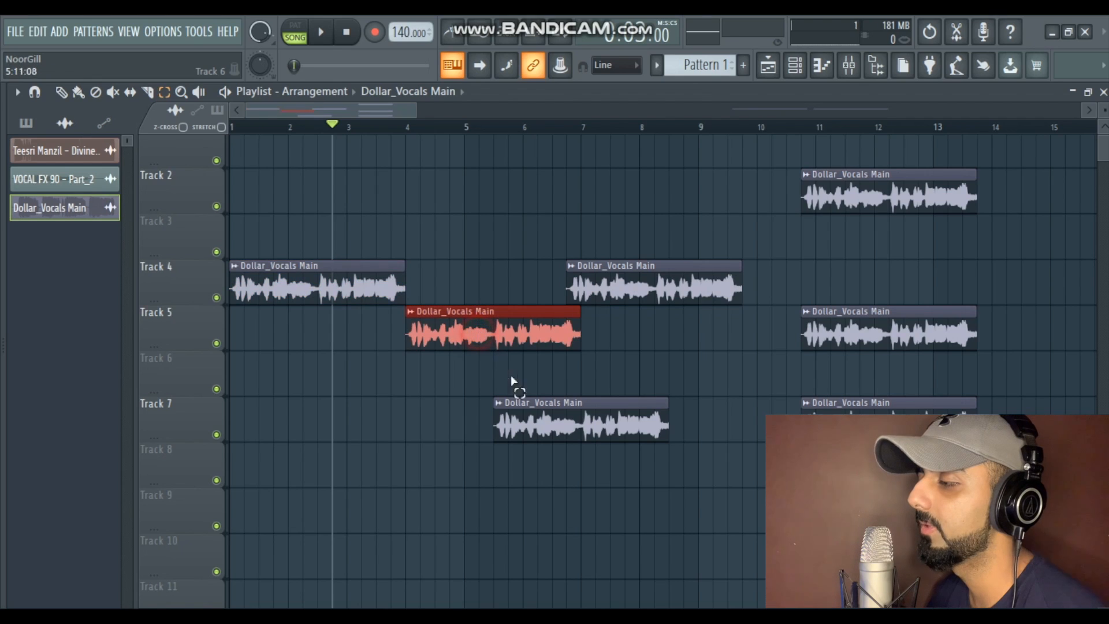
left_click(540, 417)
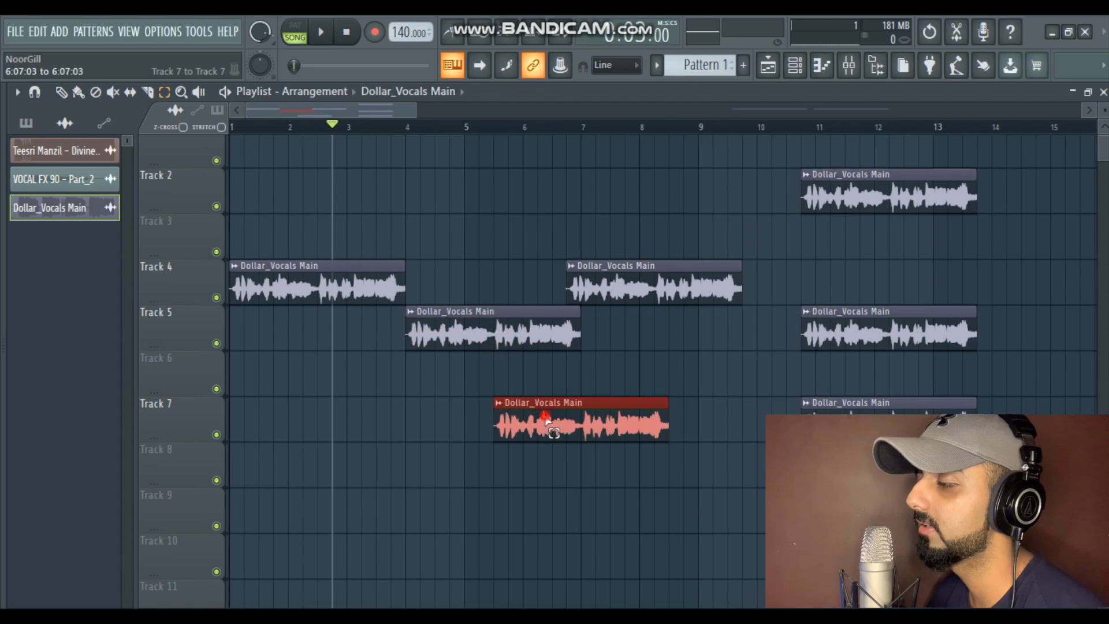
With the Paint tool active, select clips one at a time, ending with the Track 7 clip near bar 10.75.
left_click(79, 95)
left_click(335, 284)
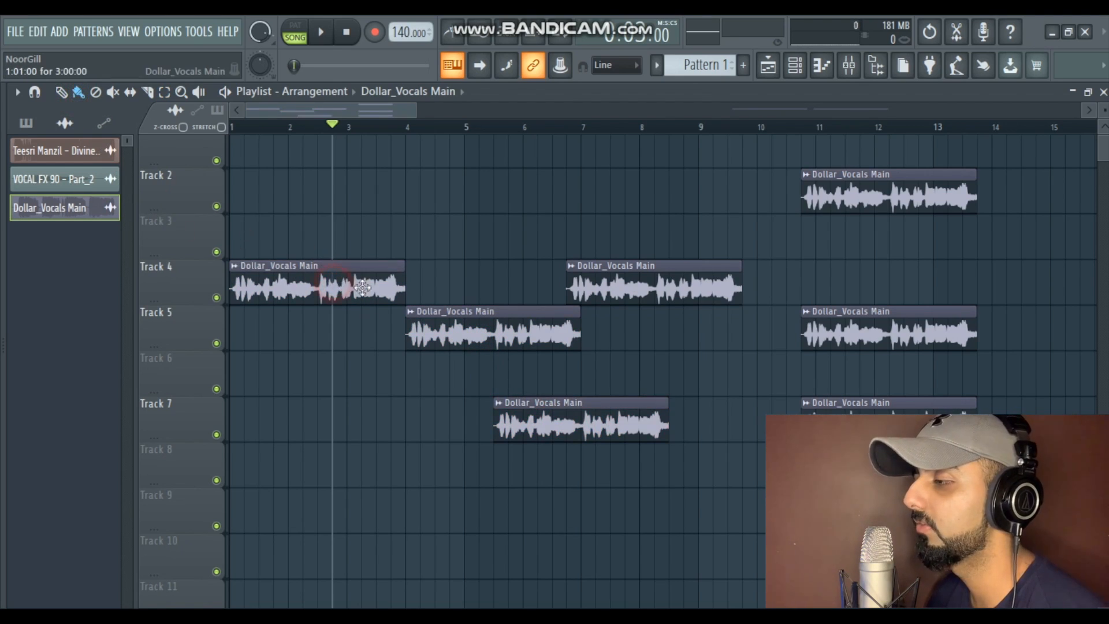
left_click(454, 336)
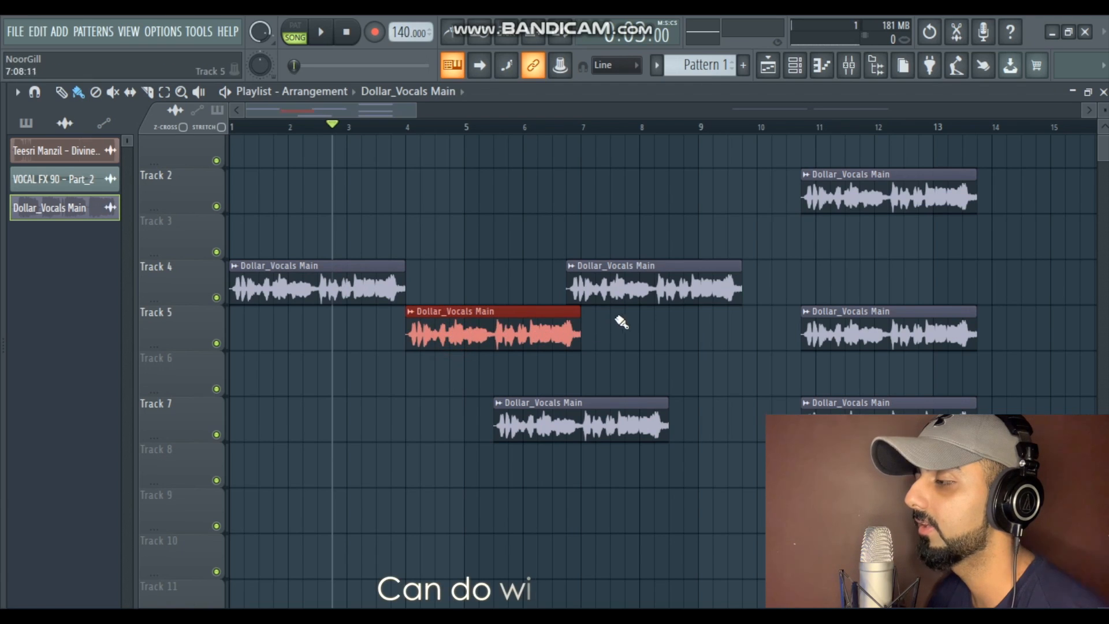
left_click(648, 295)
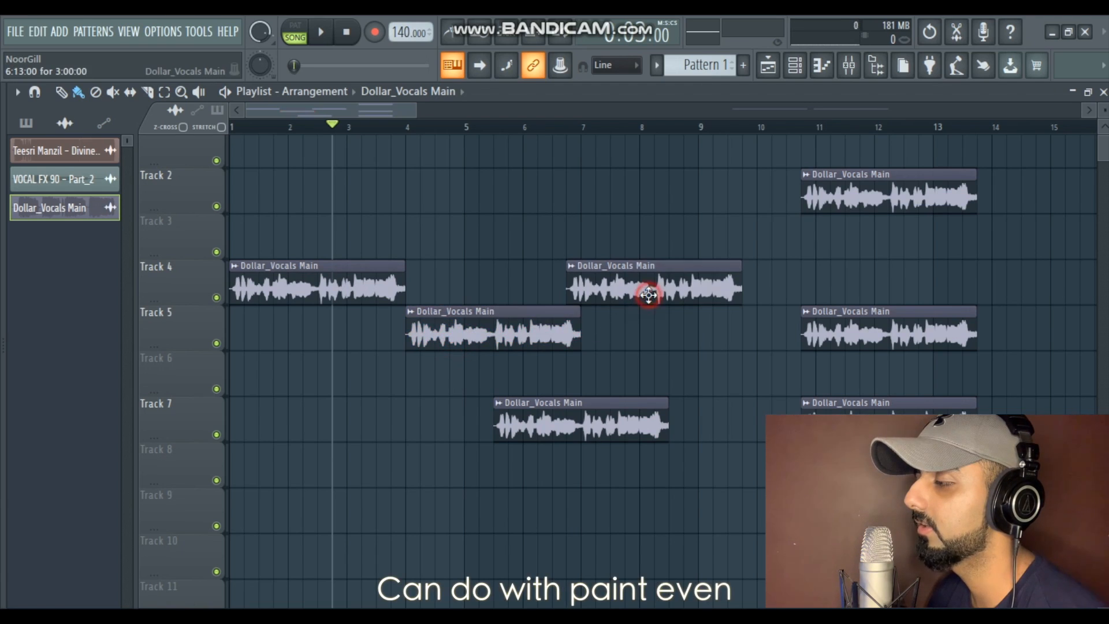
left_click(860, 196)
left_click(854, 321)
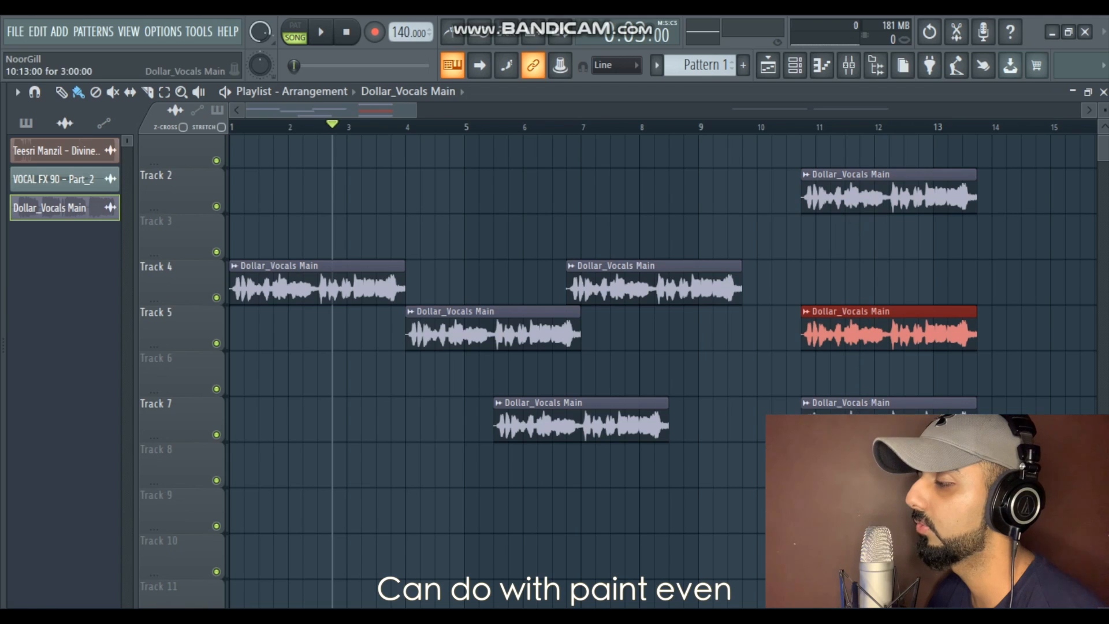
left_click(862, 428)
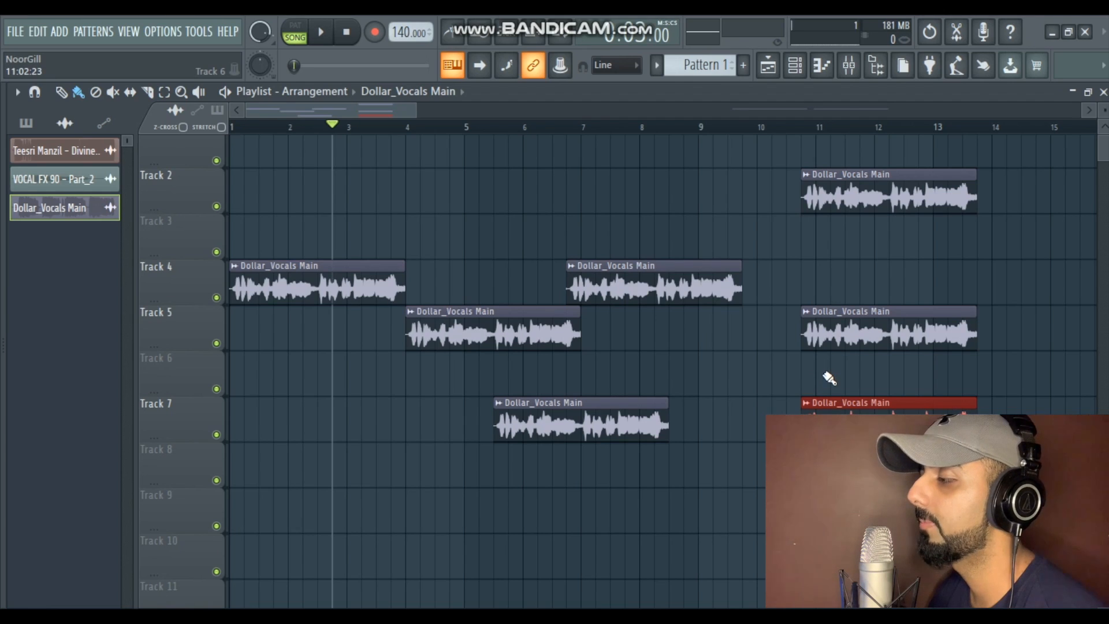
Add the other six Dollar_Vocals Main clips on Tracks 2, 4, 5 and 7 to the current selection.
left_click(850, 345, "ctrl+shift")
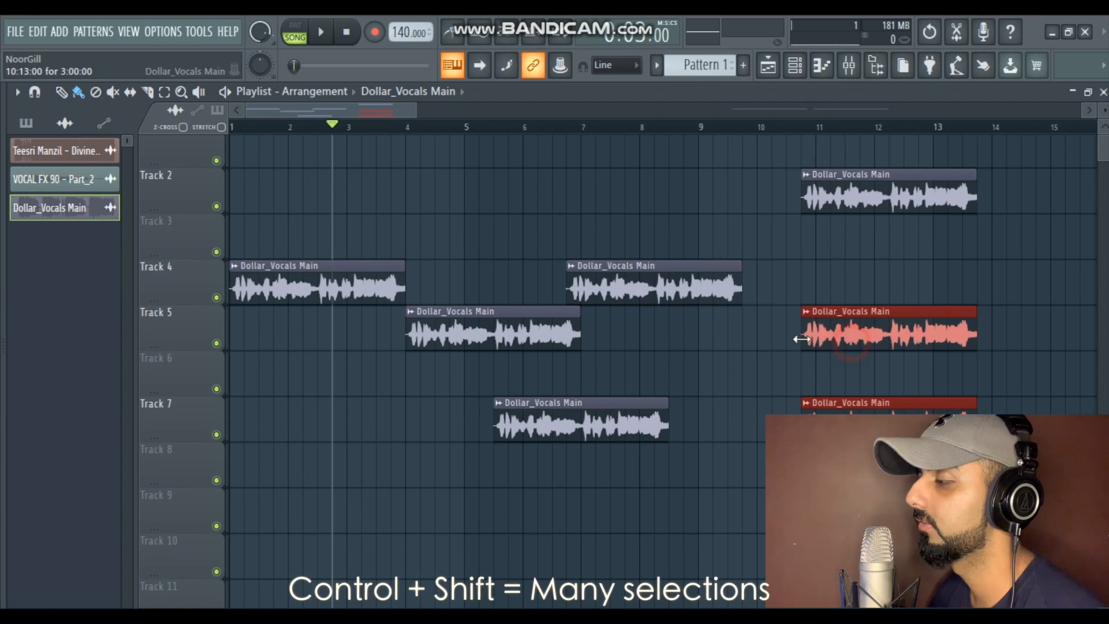
left_click(693, 293, "ctrl+shift")
left_click(528, 341, "ctrl+shift")
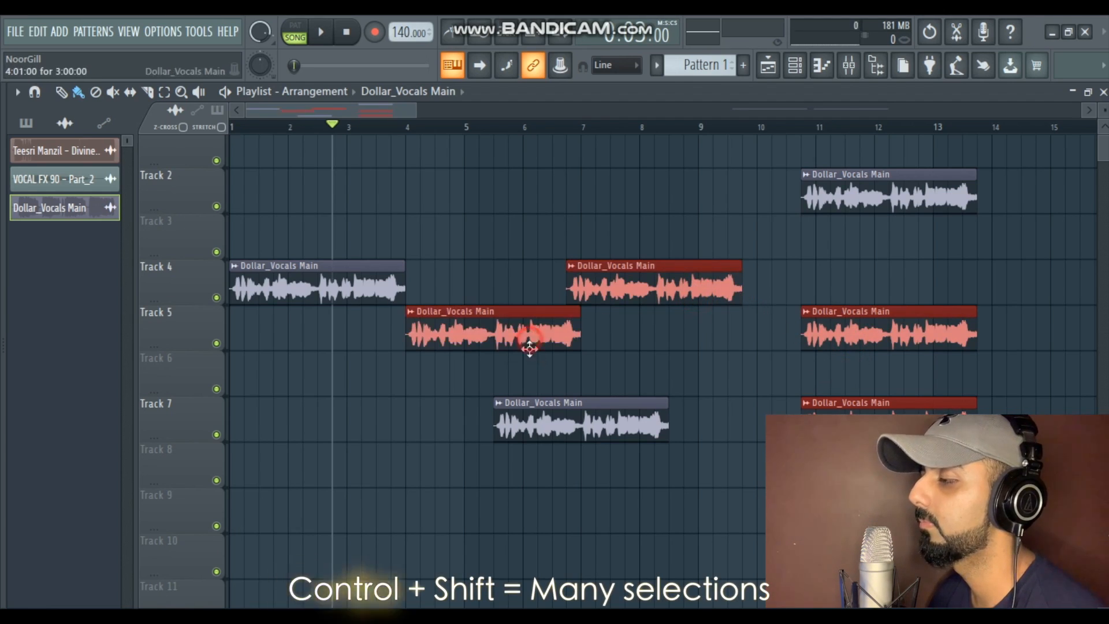
left_click(549, 423, "ctrl+shift")
left_click(329, 286, "ctrl+shift")
left_click(816, 192, "ctrl+shift")
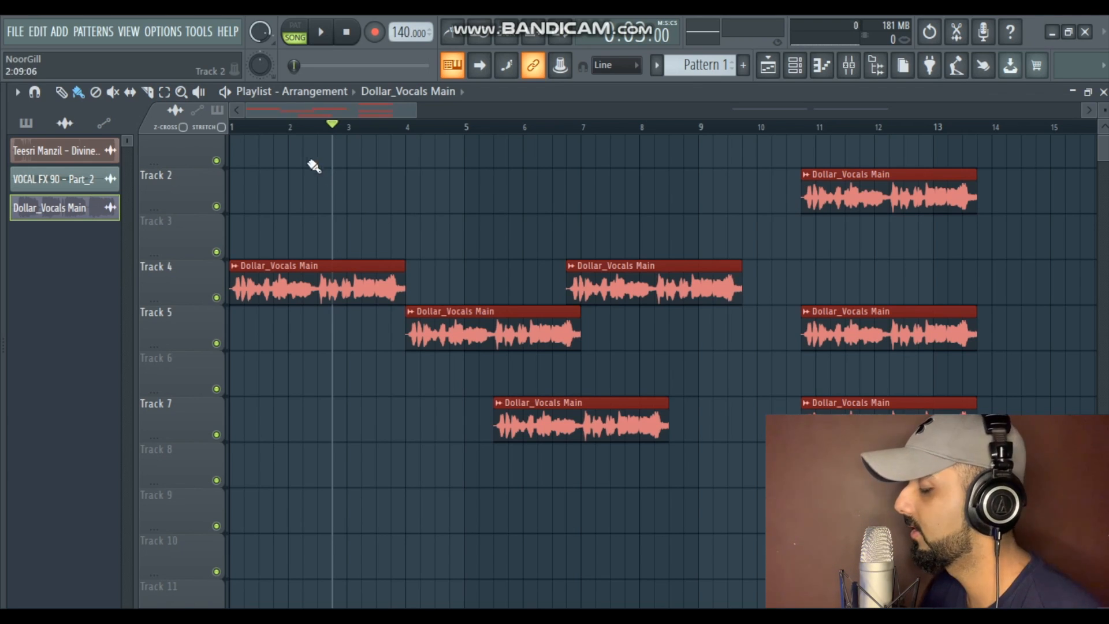
Examine the selected clips at several zoom levels, first with the Zoom tool and again with the Paint tool active.
left_click(342, 272)
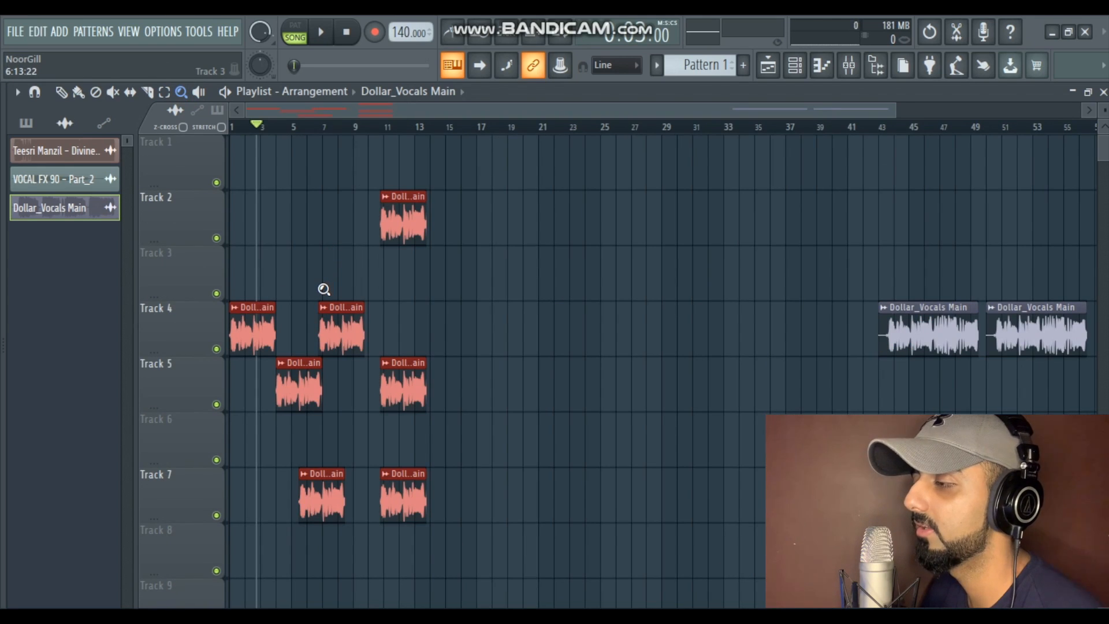
left_click(323, 288)
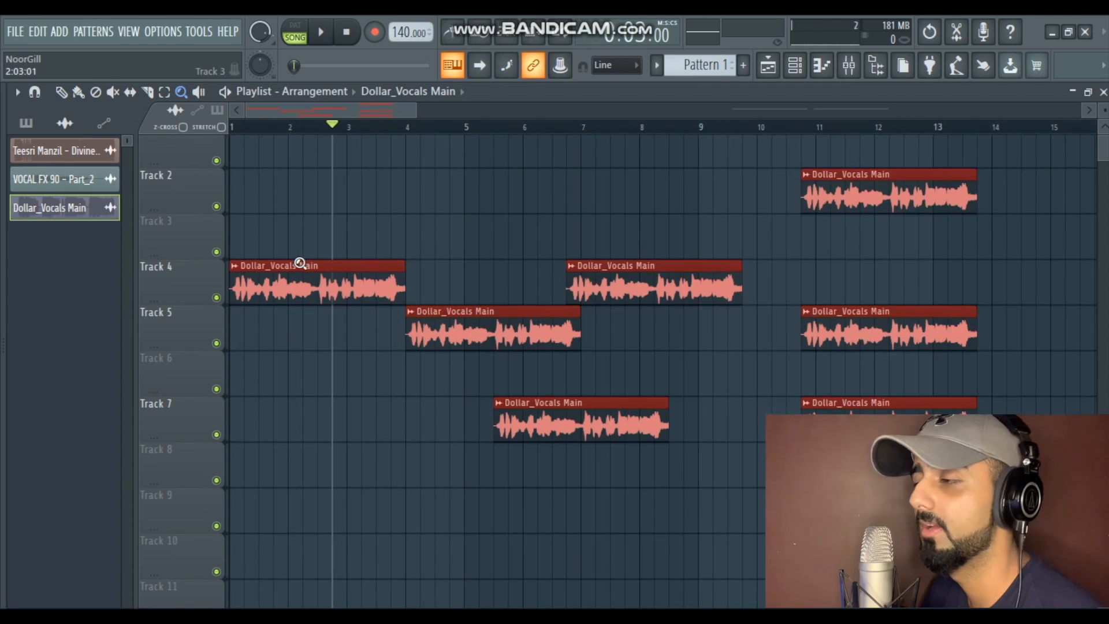
left_click(78, 93)
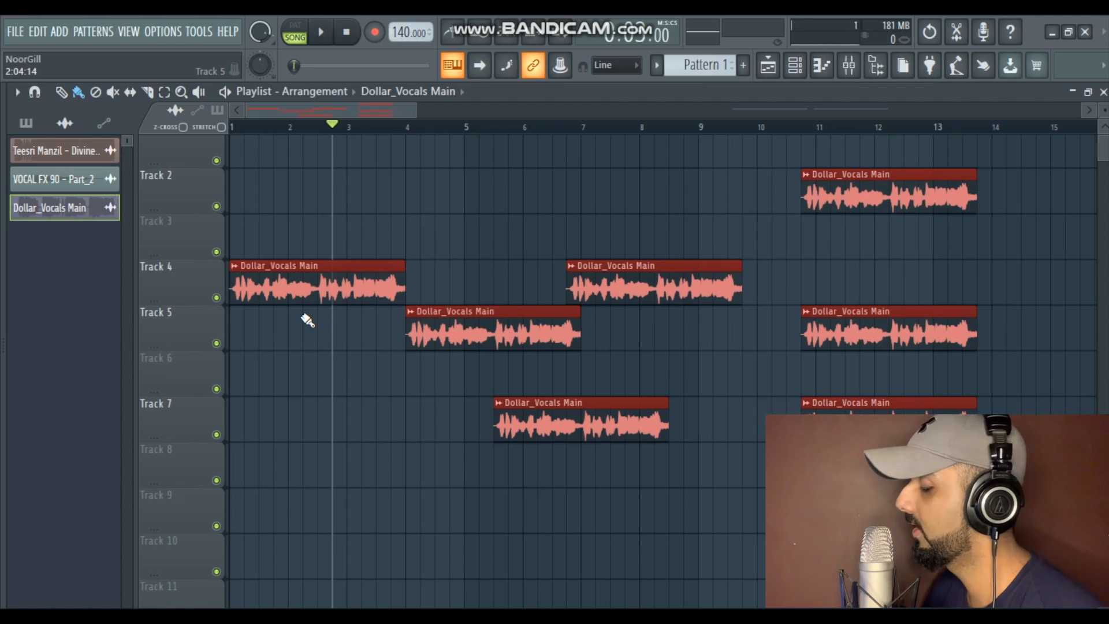
scroll(339, 313, "up", 5)
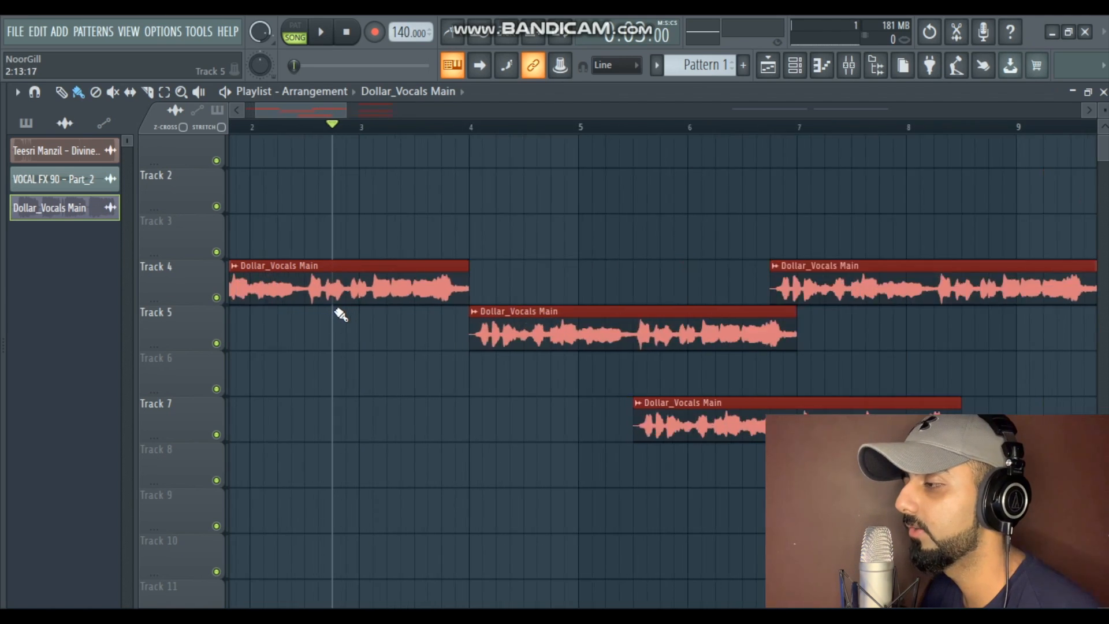
scroll(341, 314, "down", 2)
scroll(340, 314, "up", 2)
scroll(341, 314, "down", 5)
scroll(341, 314, "down", 6)
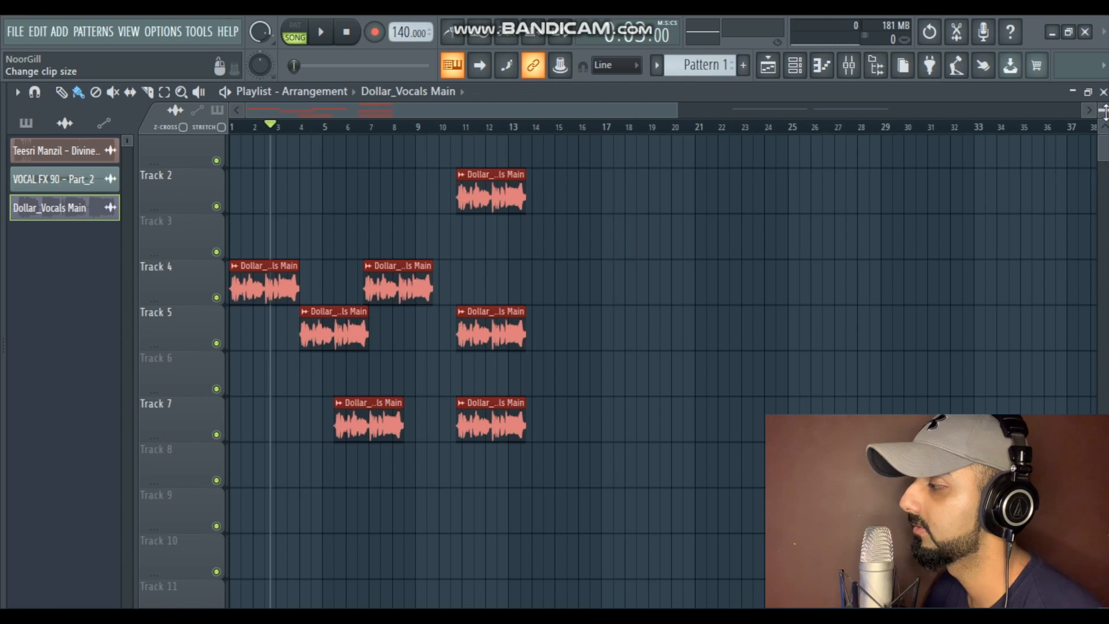
Shrink the playlist's track height, enlarge it again, and inspect the clips on Tracks 4 and 5 up close.
mouse_move(1103, 111)
left_mouse_down()
mouse_move(1103, 126)
mouse_move(1103, 115)
left_mouse_up()
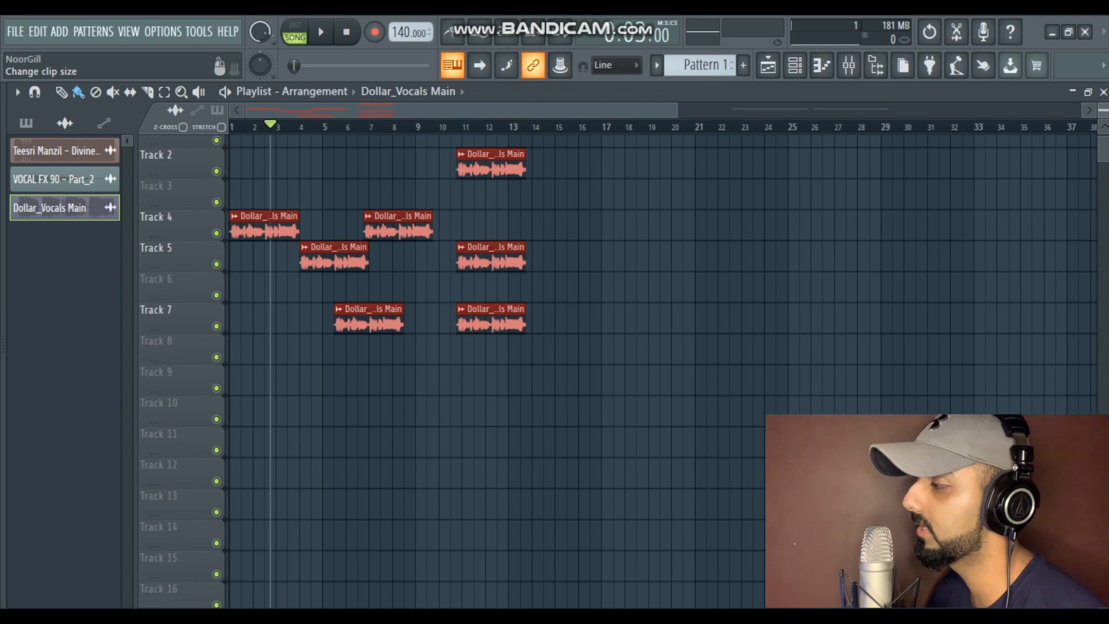
left_click_drag(1104, 118, 1103, 110)
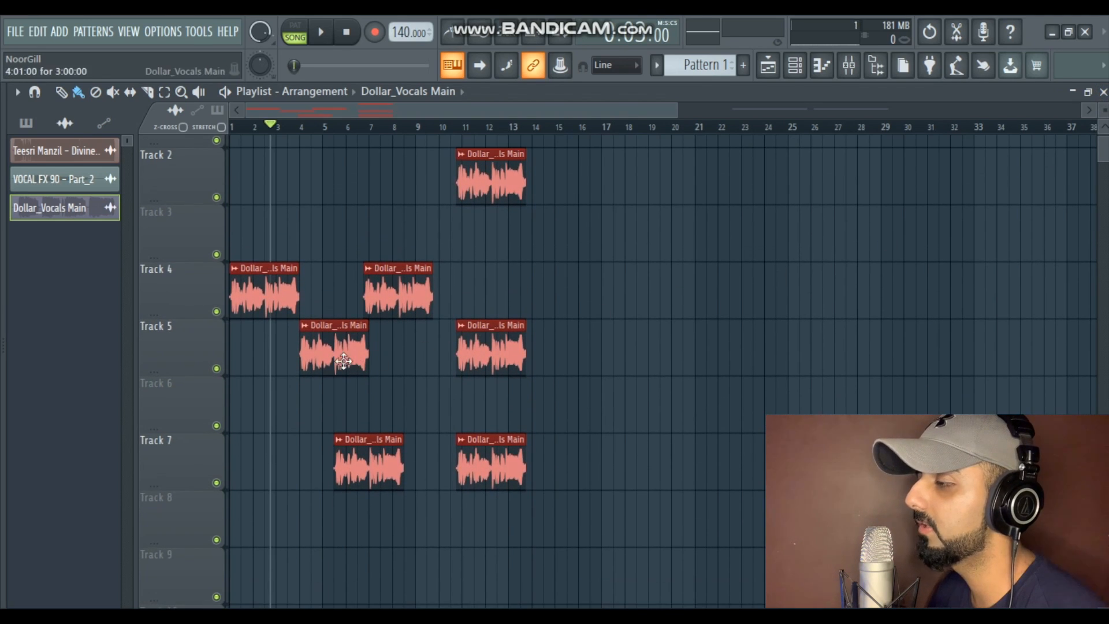
scroll(277, 383, "up", 3)
scroll(277, 383, "up", 2)
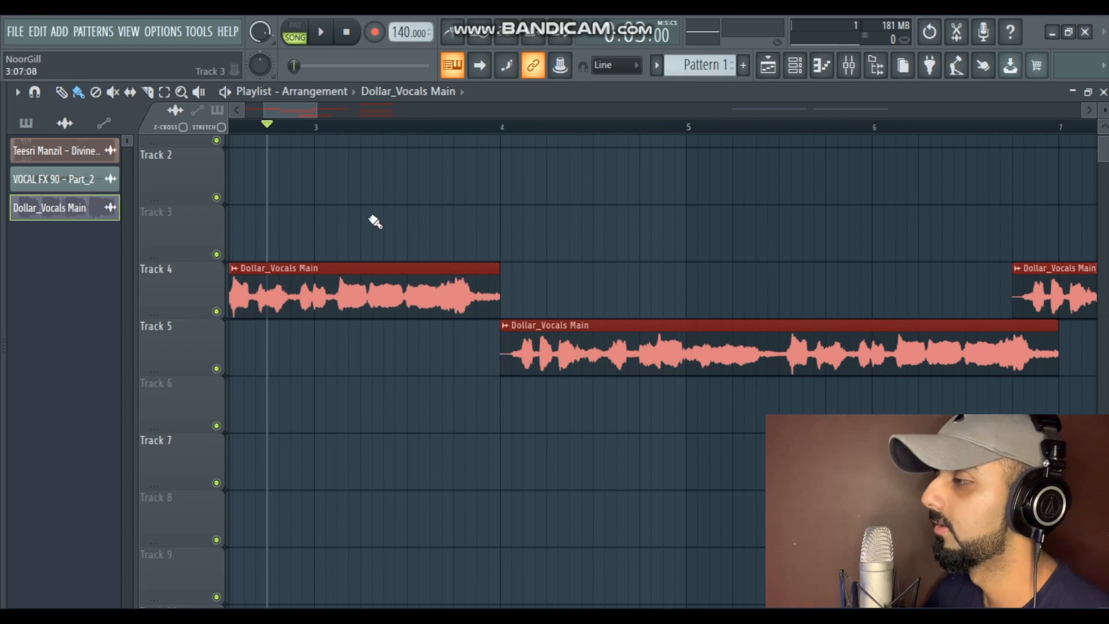
scroll(470, 216, "down", 3)
Mute the first Track 4 clip and the Track 5 clip near bar 10.75, and return to the Paint tool.
left_click(200, 93)
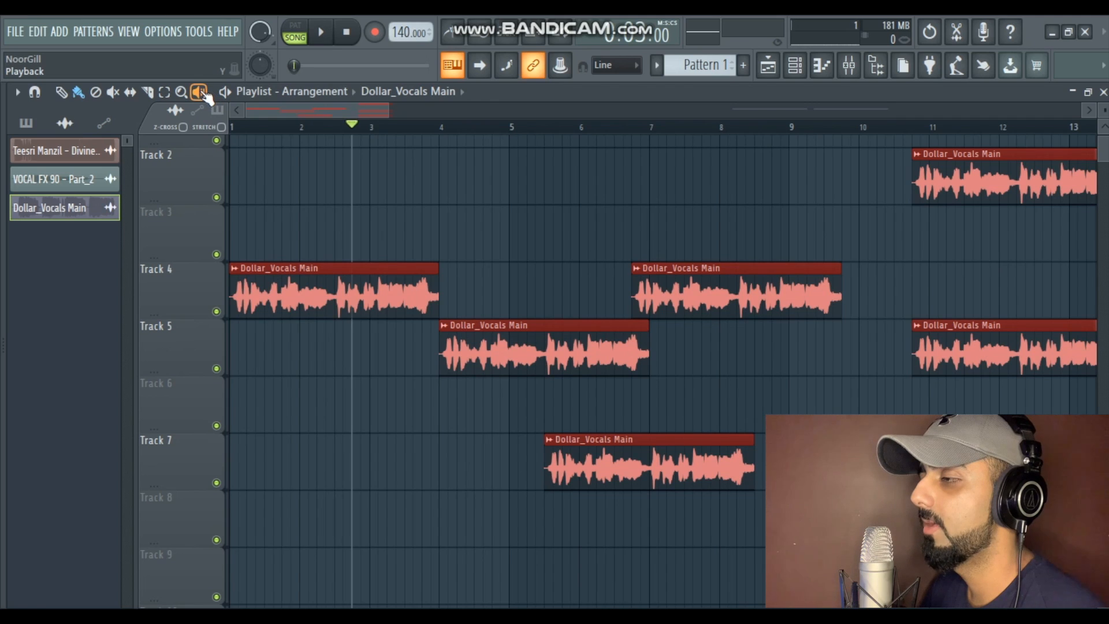
scroll(484, 241, "down", 3)
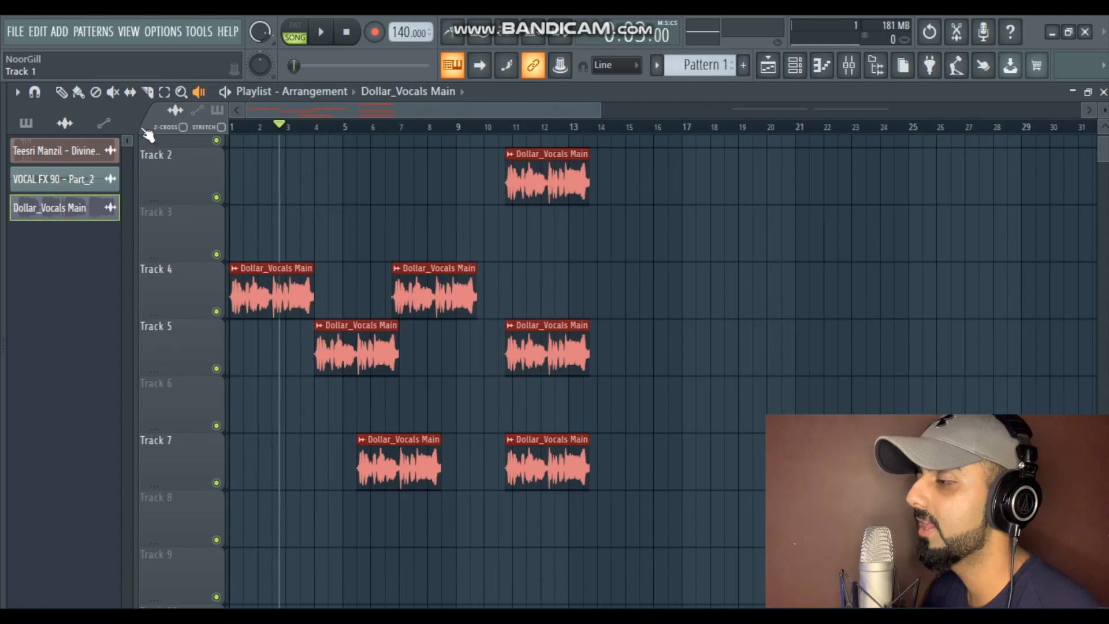
left_click(280, 292)
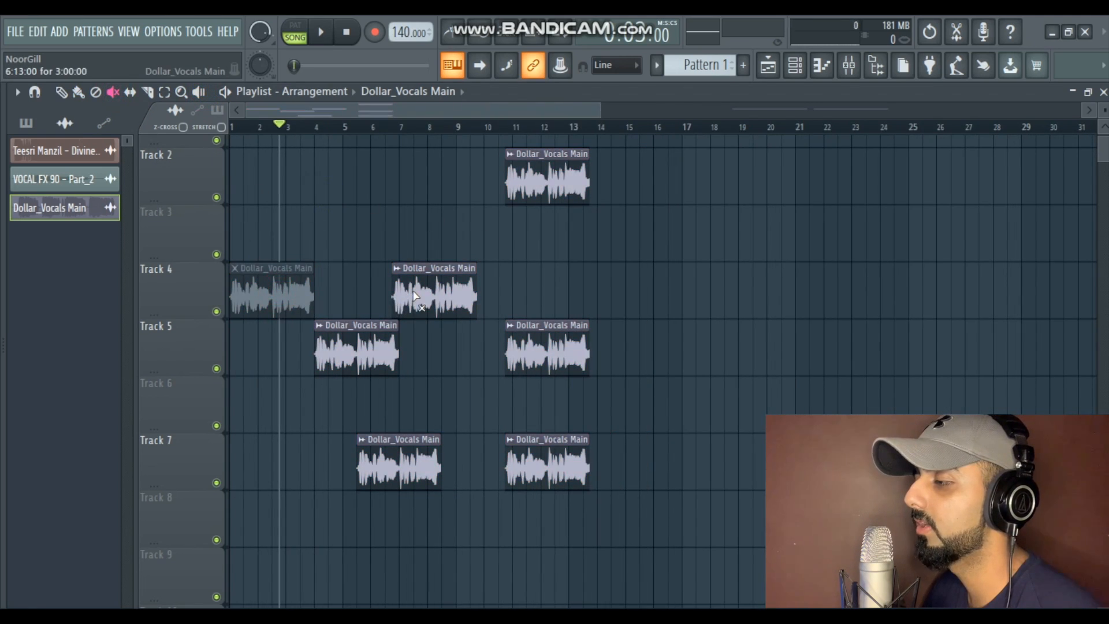
left_click(523, 350)
left_click(78, 93)
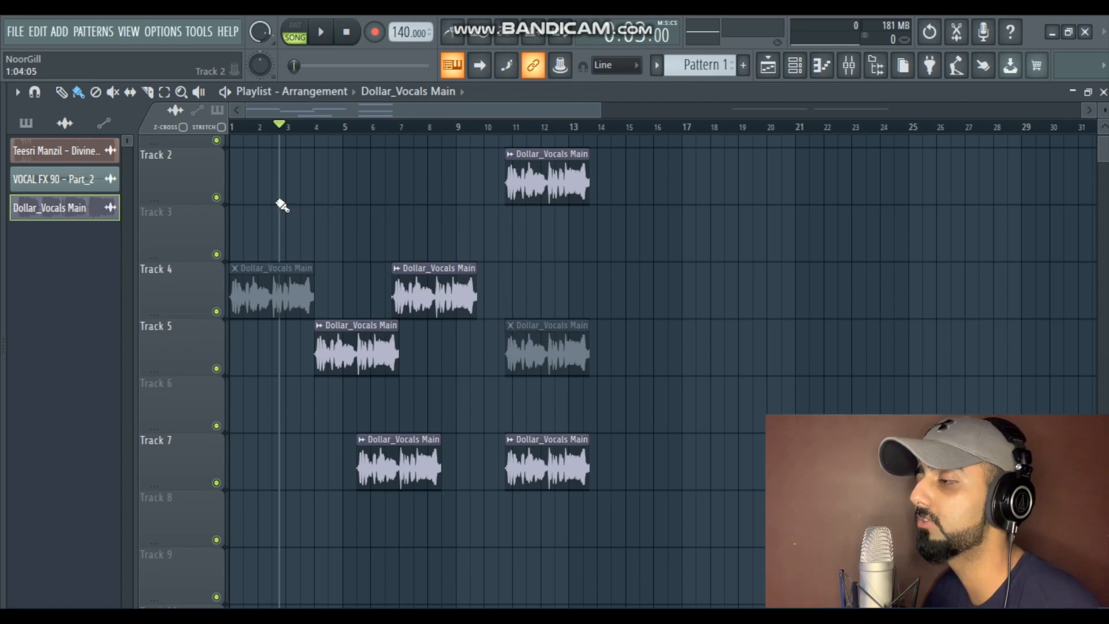
Audition the Track 2 clip with the Playback tool, and set the play position to the start of the second Track 4 clip.
left_click(198, 91)
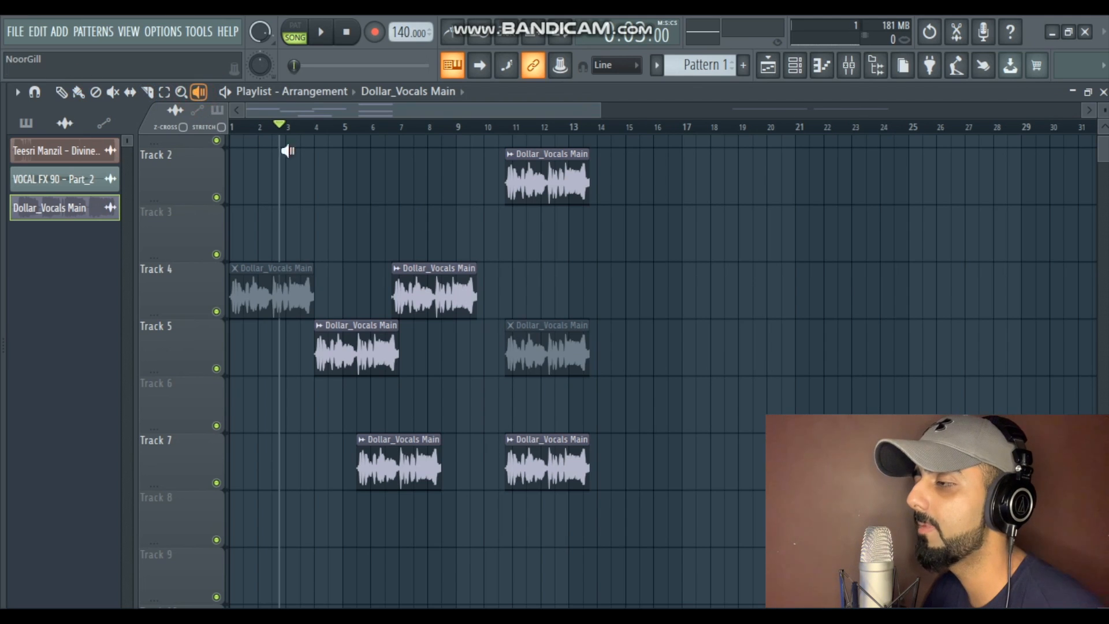
left_click(524, 168)
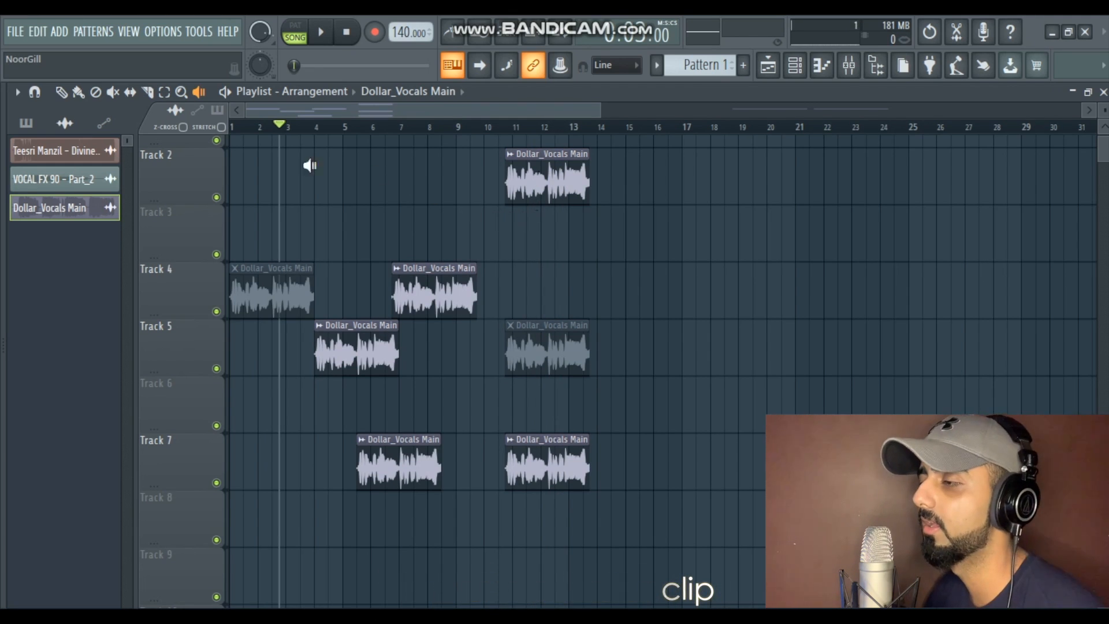
scroll(300, 138, "up", 2)
scroll(300, 137, "down", 2)
scroll(297, 186, "up", 1)
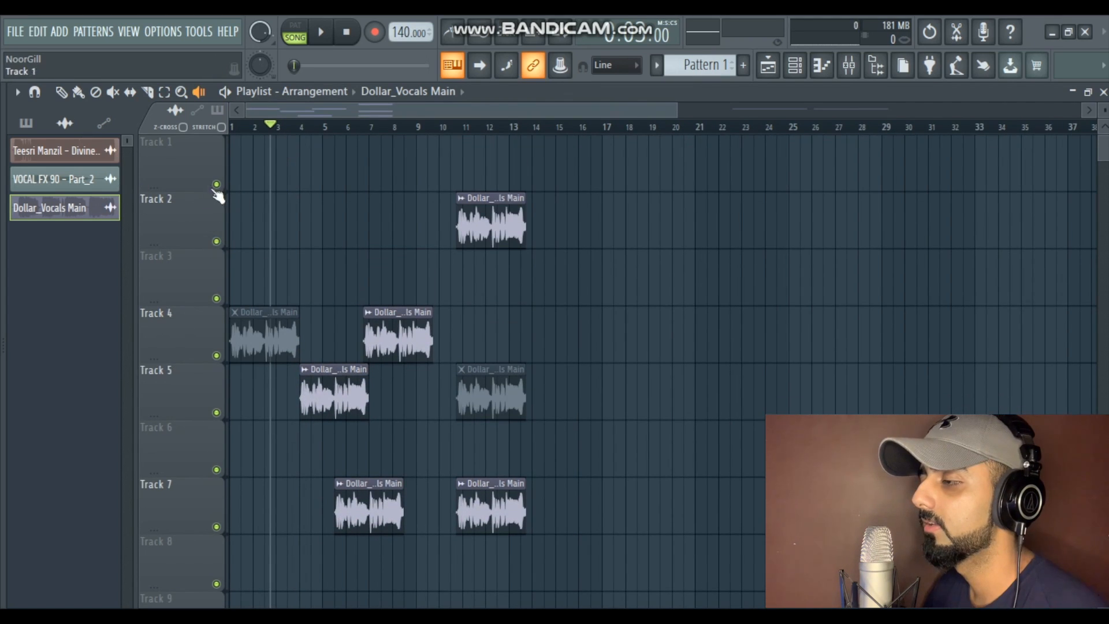
scroll(190, 376, "up", 2)
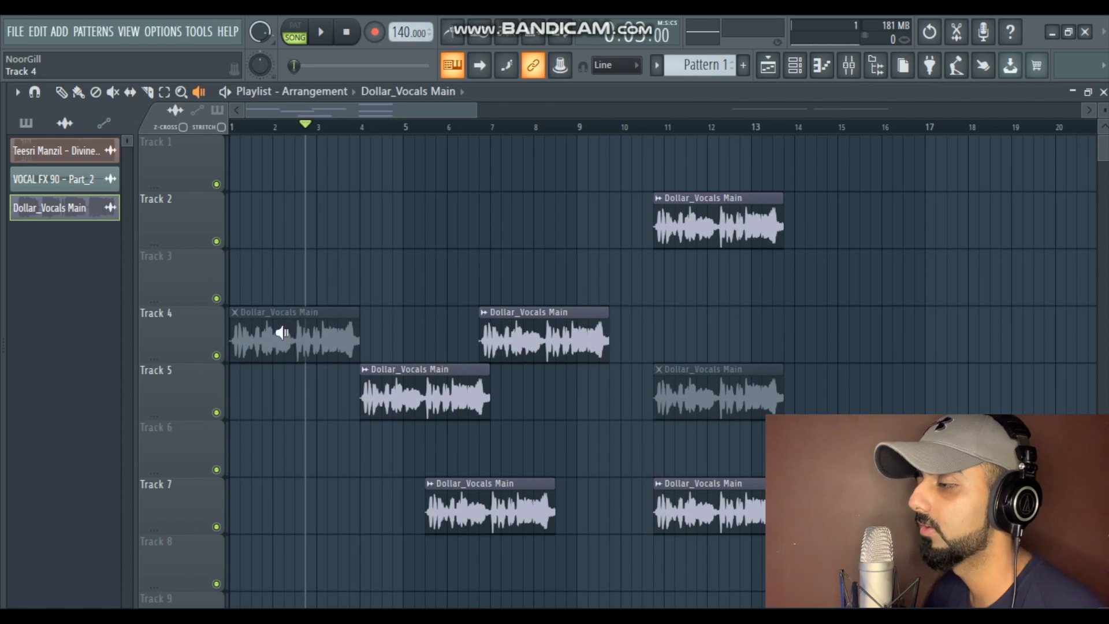
left_click(480, 124)
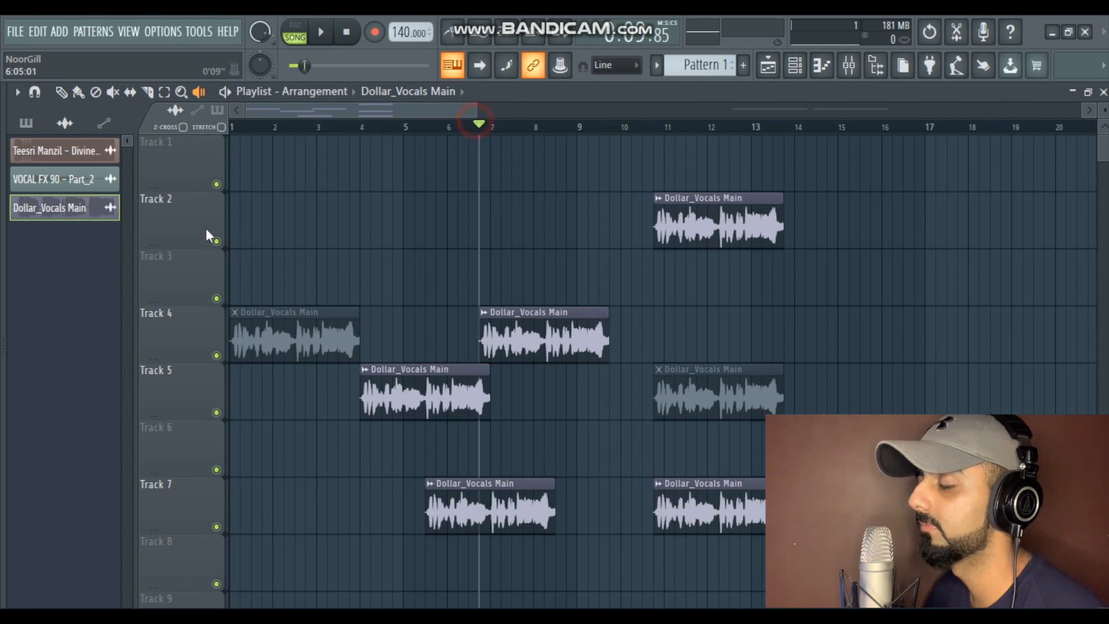
Return to the Paint tool, solo Track 4 to audition it, and restore all tracks once playback is stopped.
left_click(78, 92)
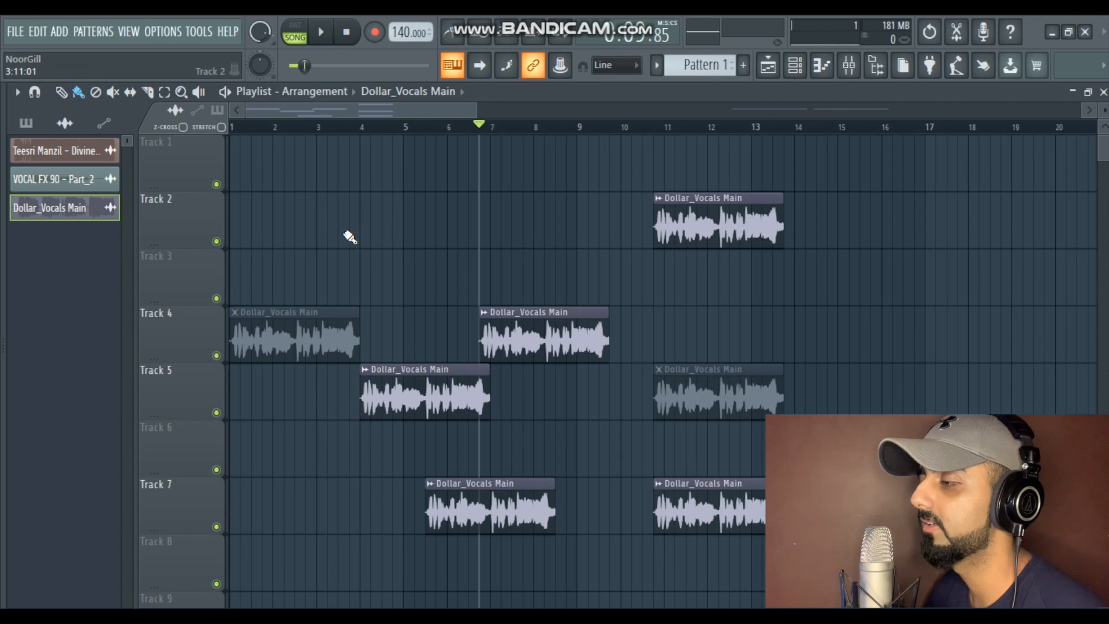
right_click(216, 357)
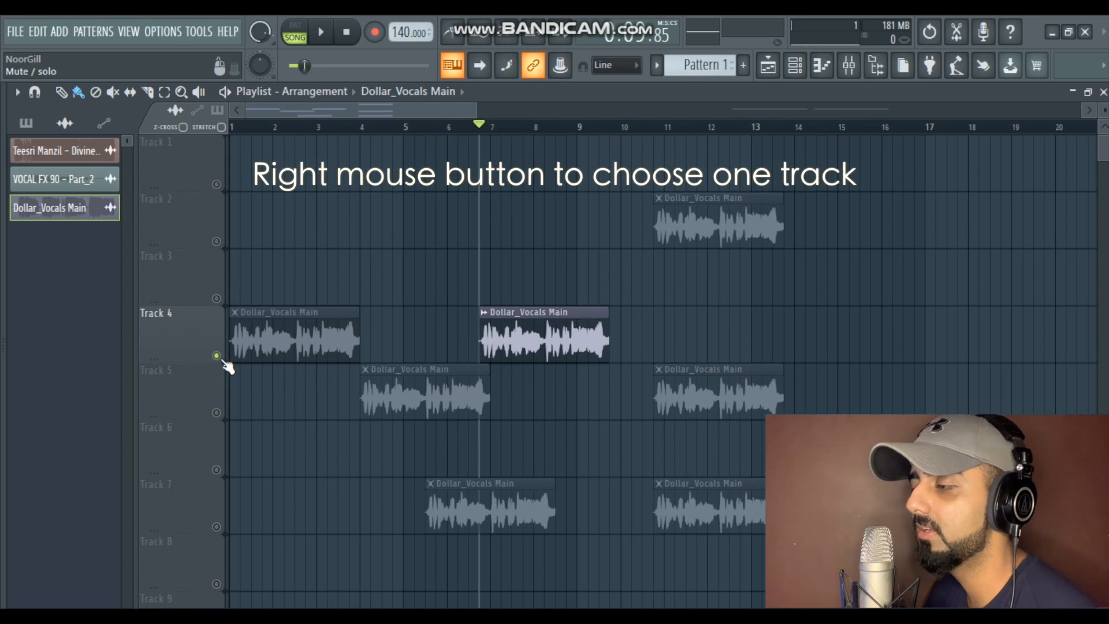
key("space")
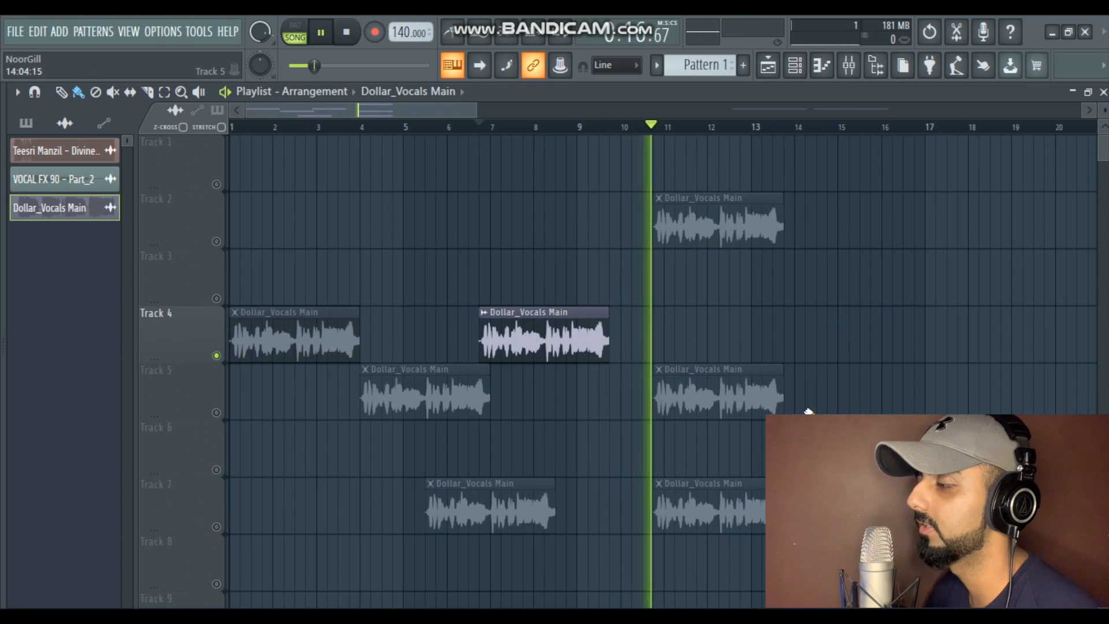
right_click(218, 357)
key("space")
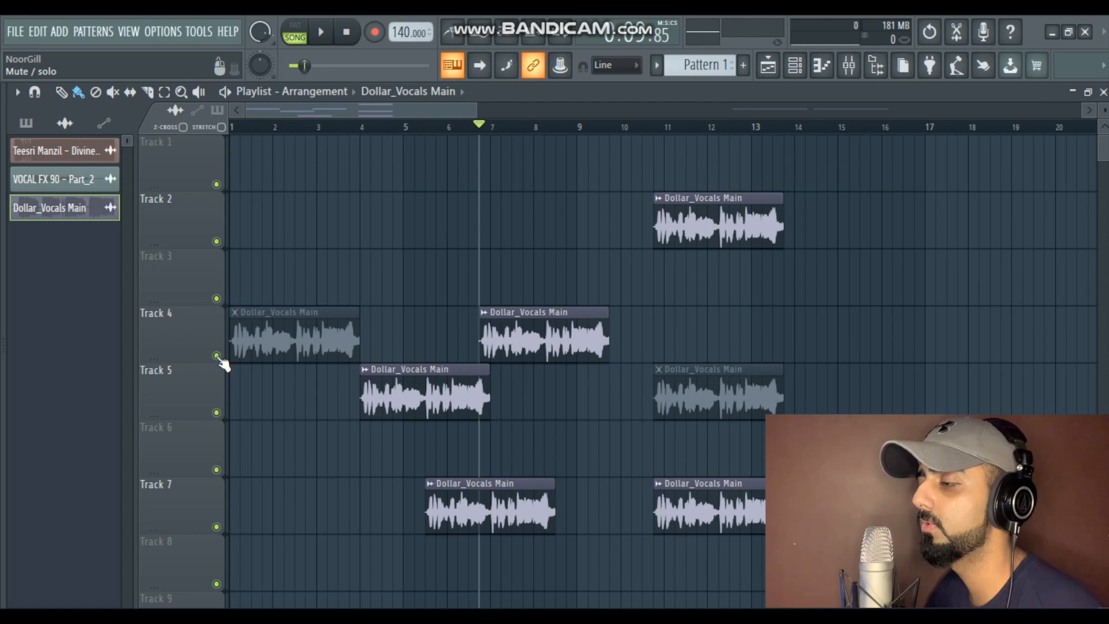
Mute Tracks 1 to 4 with their track switches, and unmute them one by one.
left_click_drag(218, 360, 223, 194)
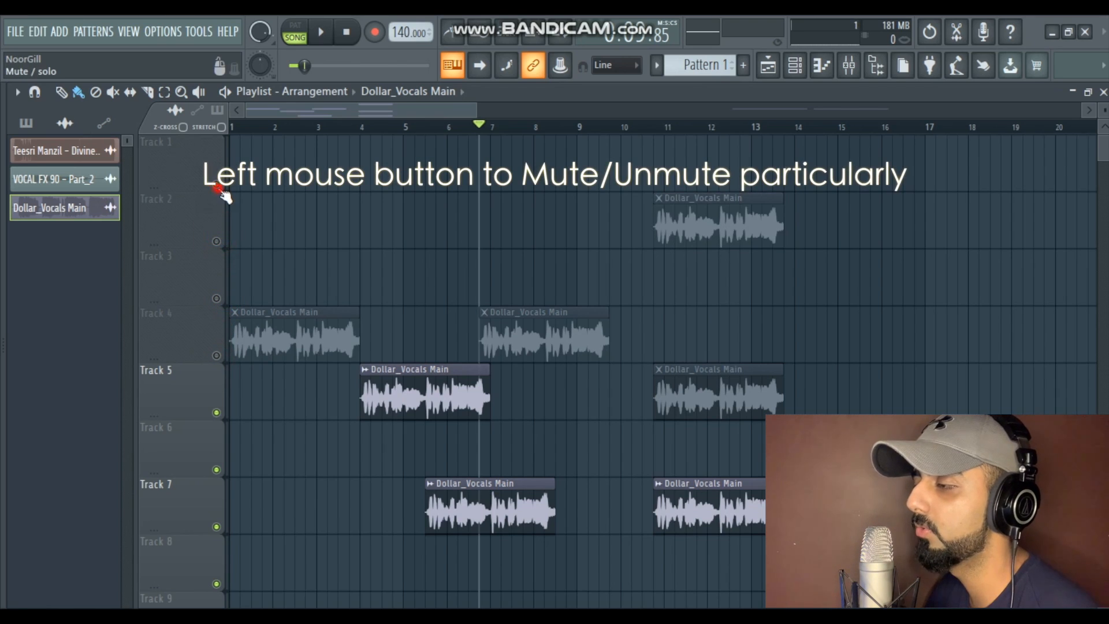
left_click(216, 242)
left_click(217, 299)
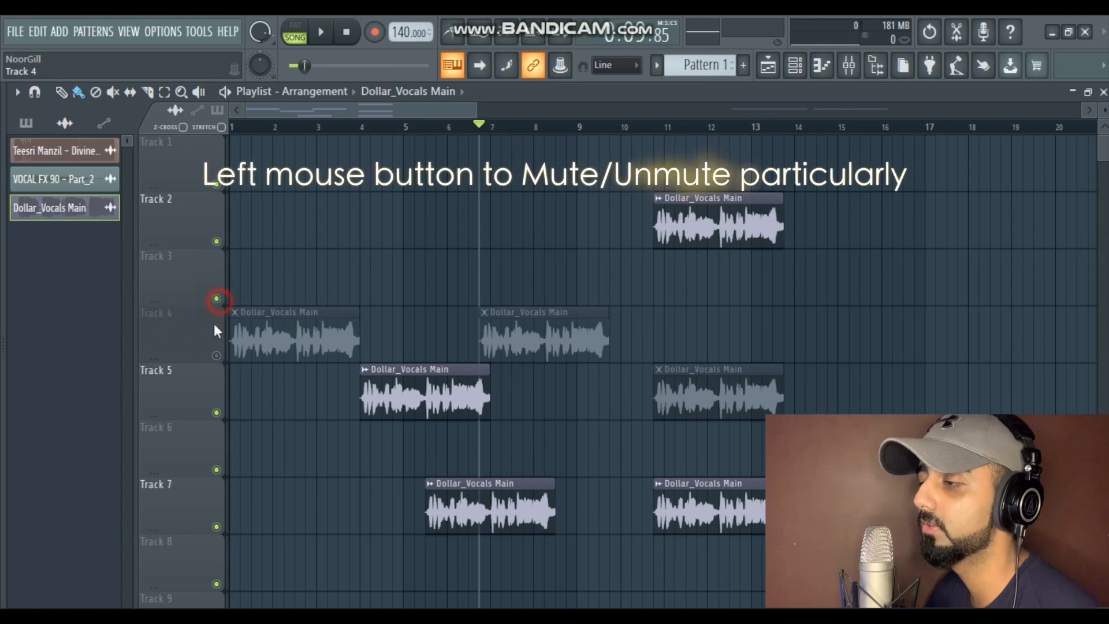
left_click(216, 355)
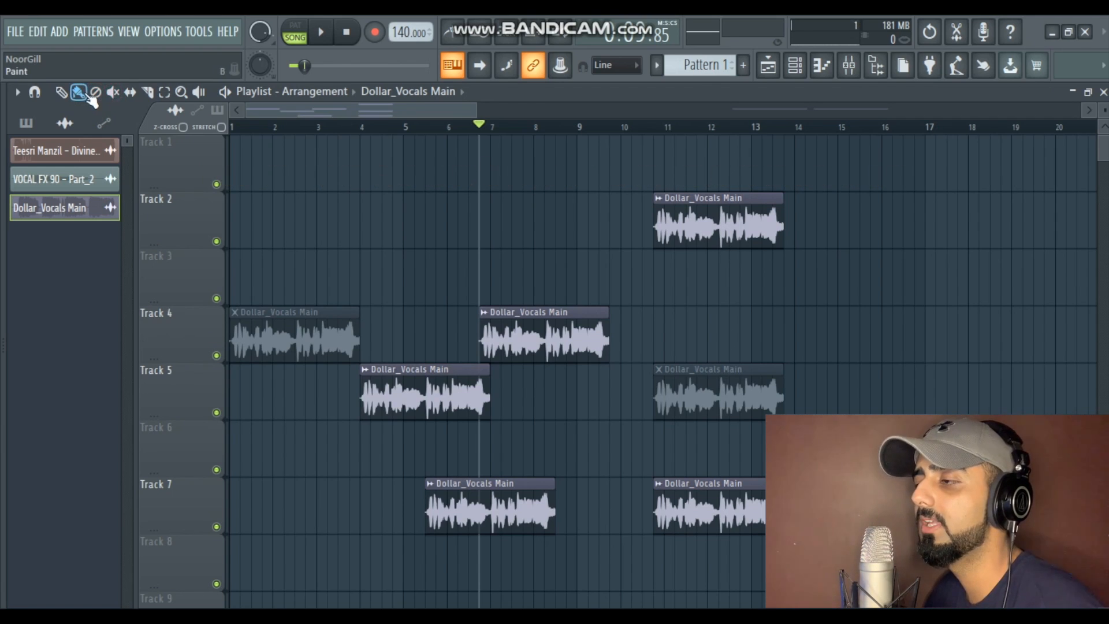
left_click(147, 93)
left_click(183, 94)
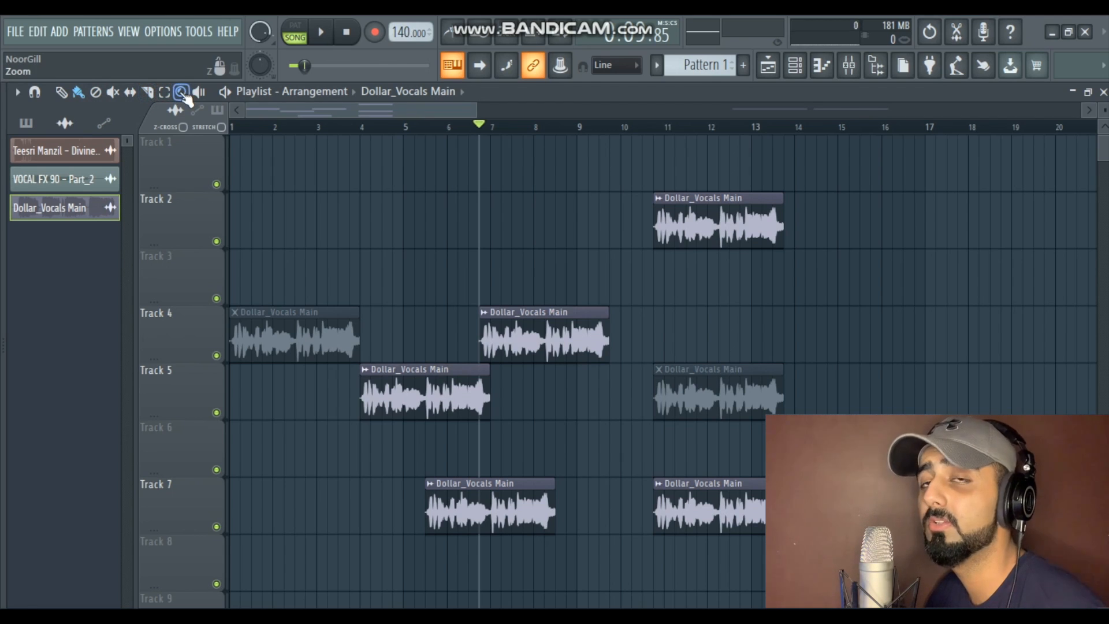
left_click(164, 92)
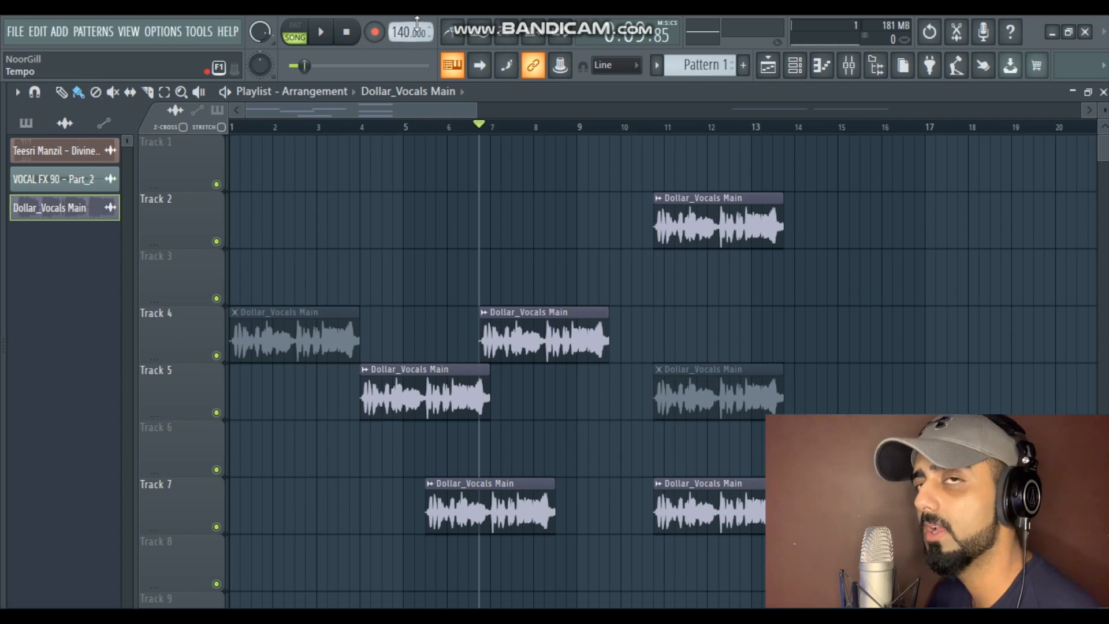
Lower the project tempo to about 101 BPM.
left_click_drag(403, 32, 404, 74)
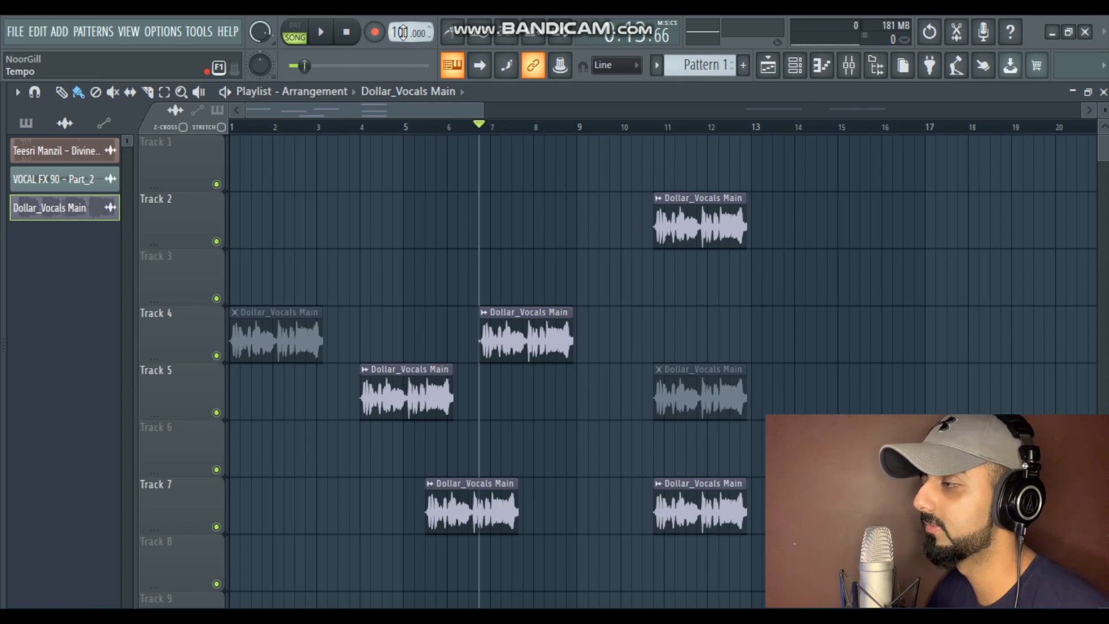